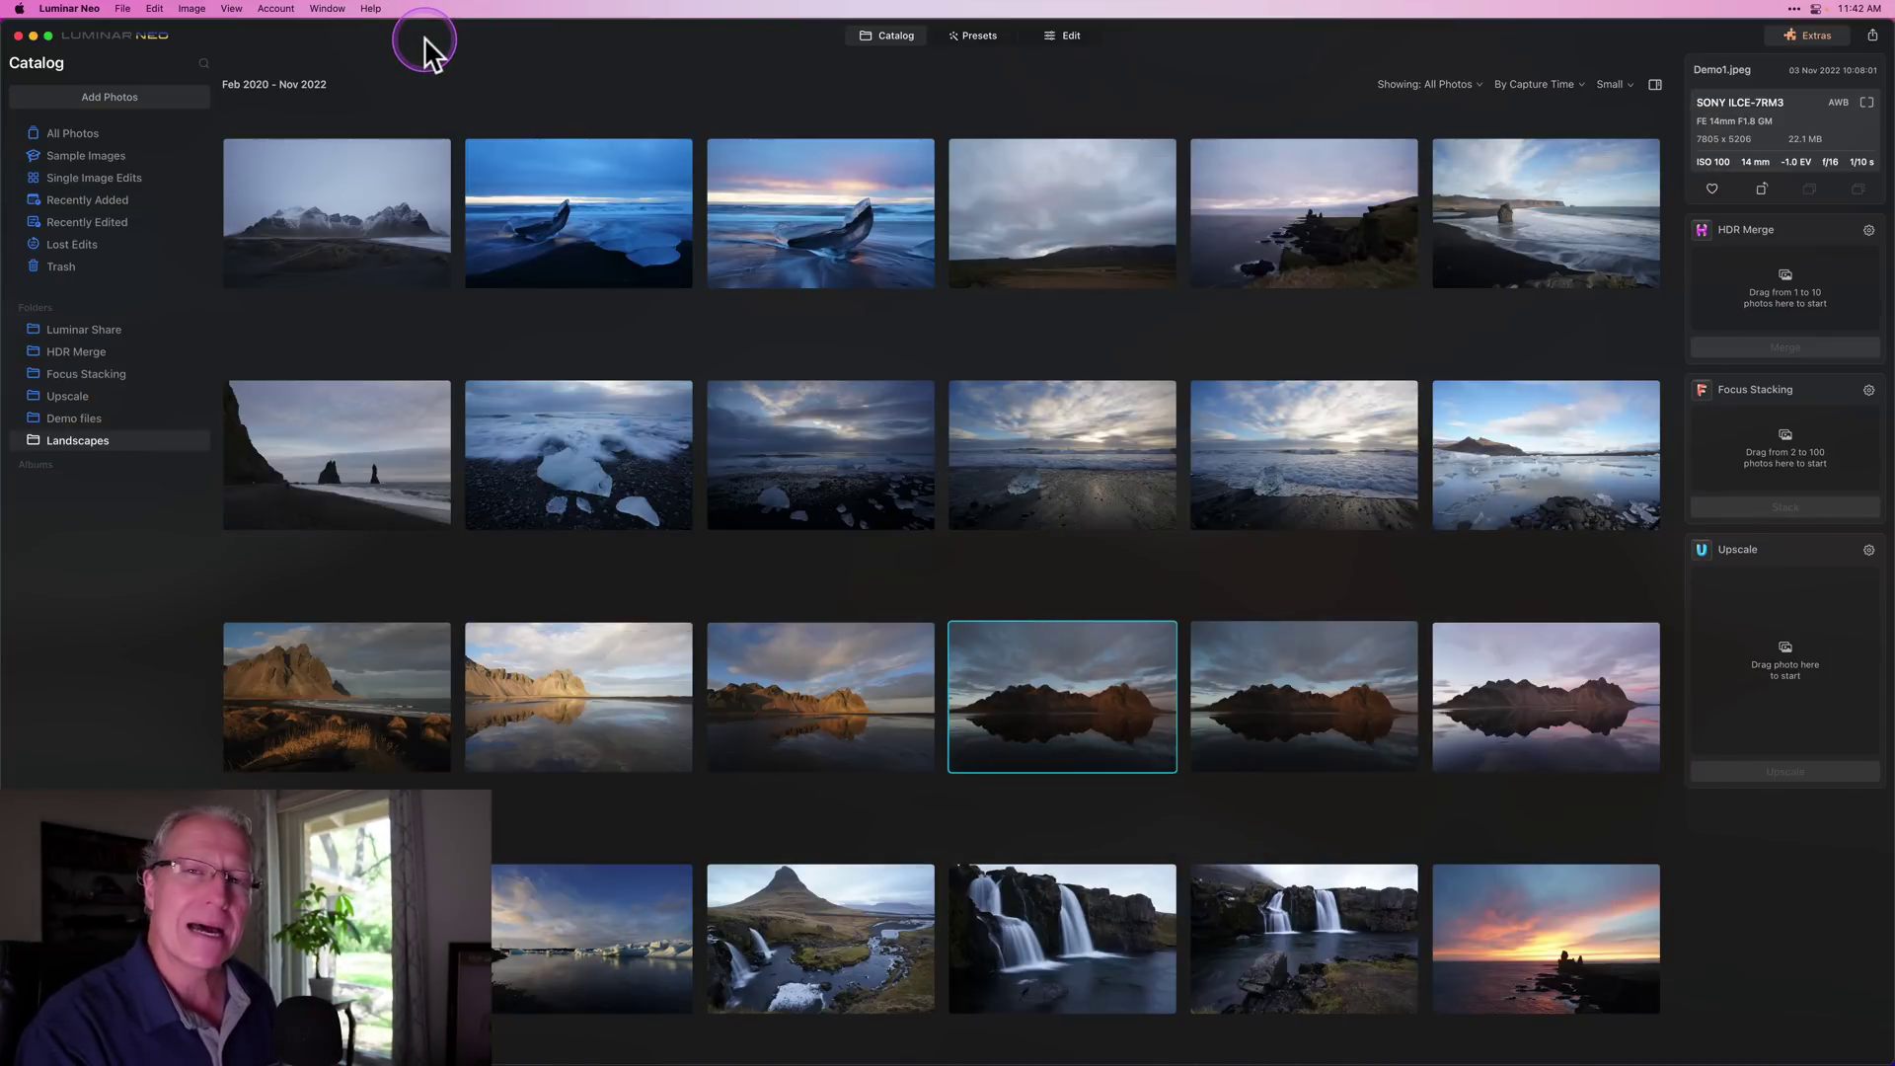
Select the mountain reflection photo in the catalogue
{"action": "left_click", "coordinate": [84, 9]}
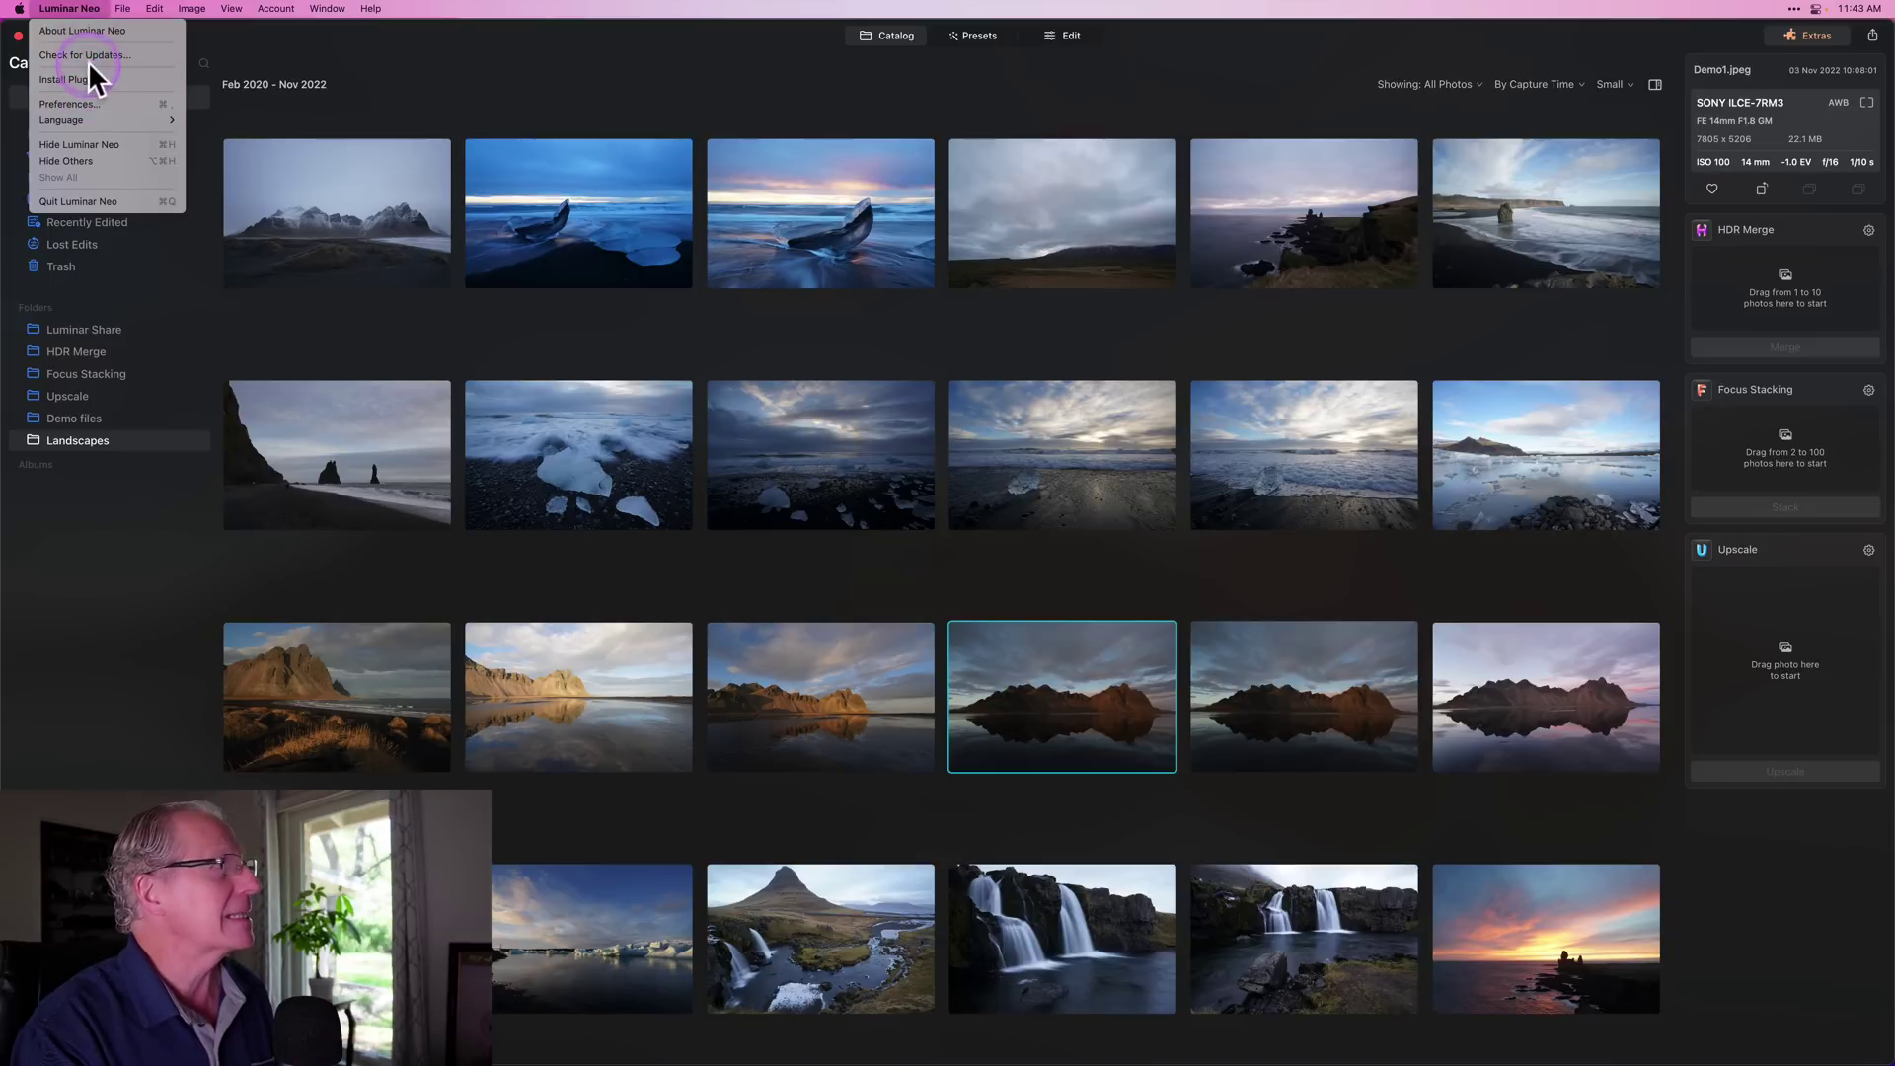
{"action": "left_click", "coordinate": [350, 33]}
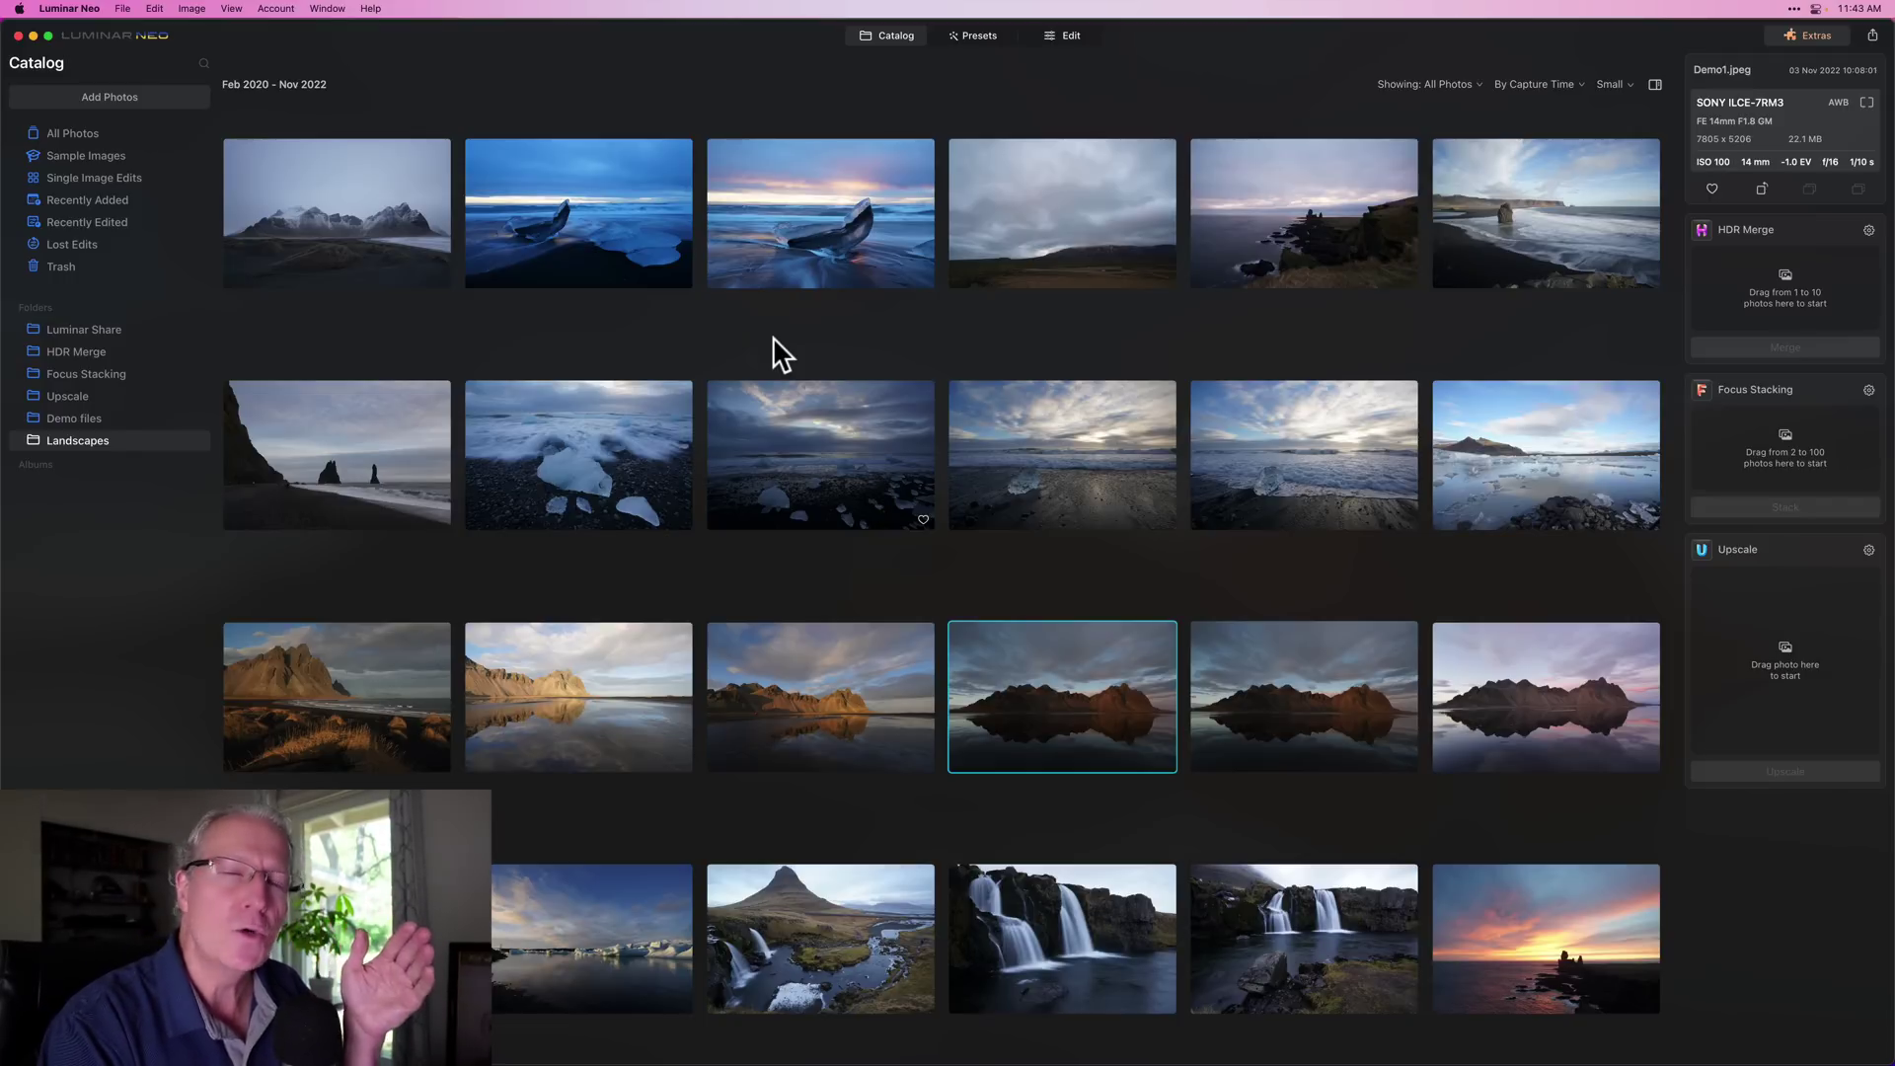
{"action": "left_click", "coordinate": [1024, 680]}
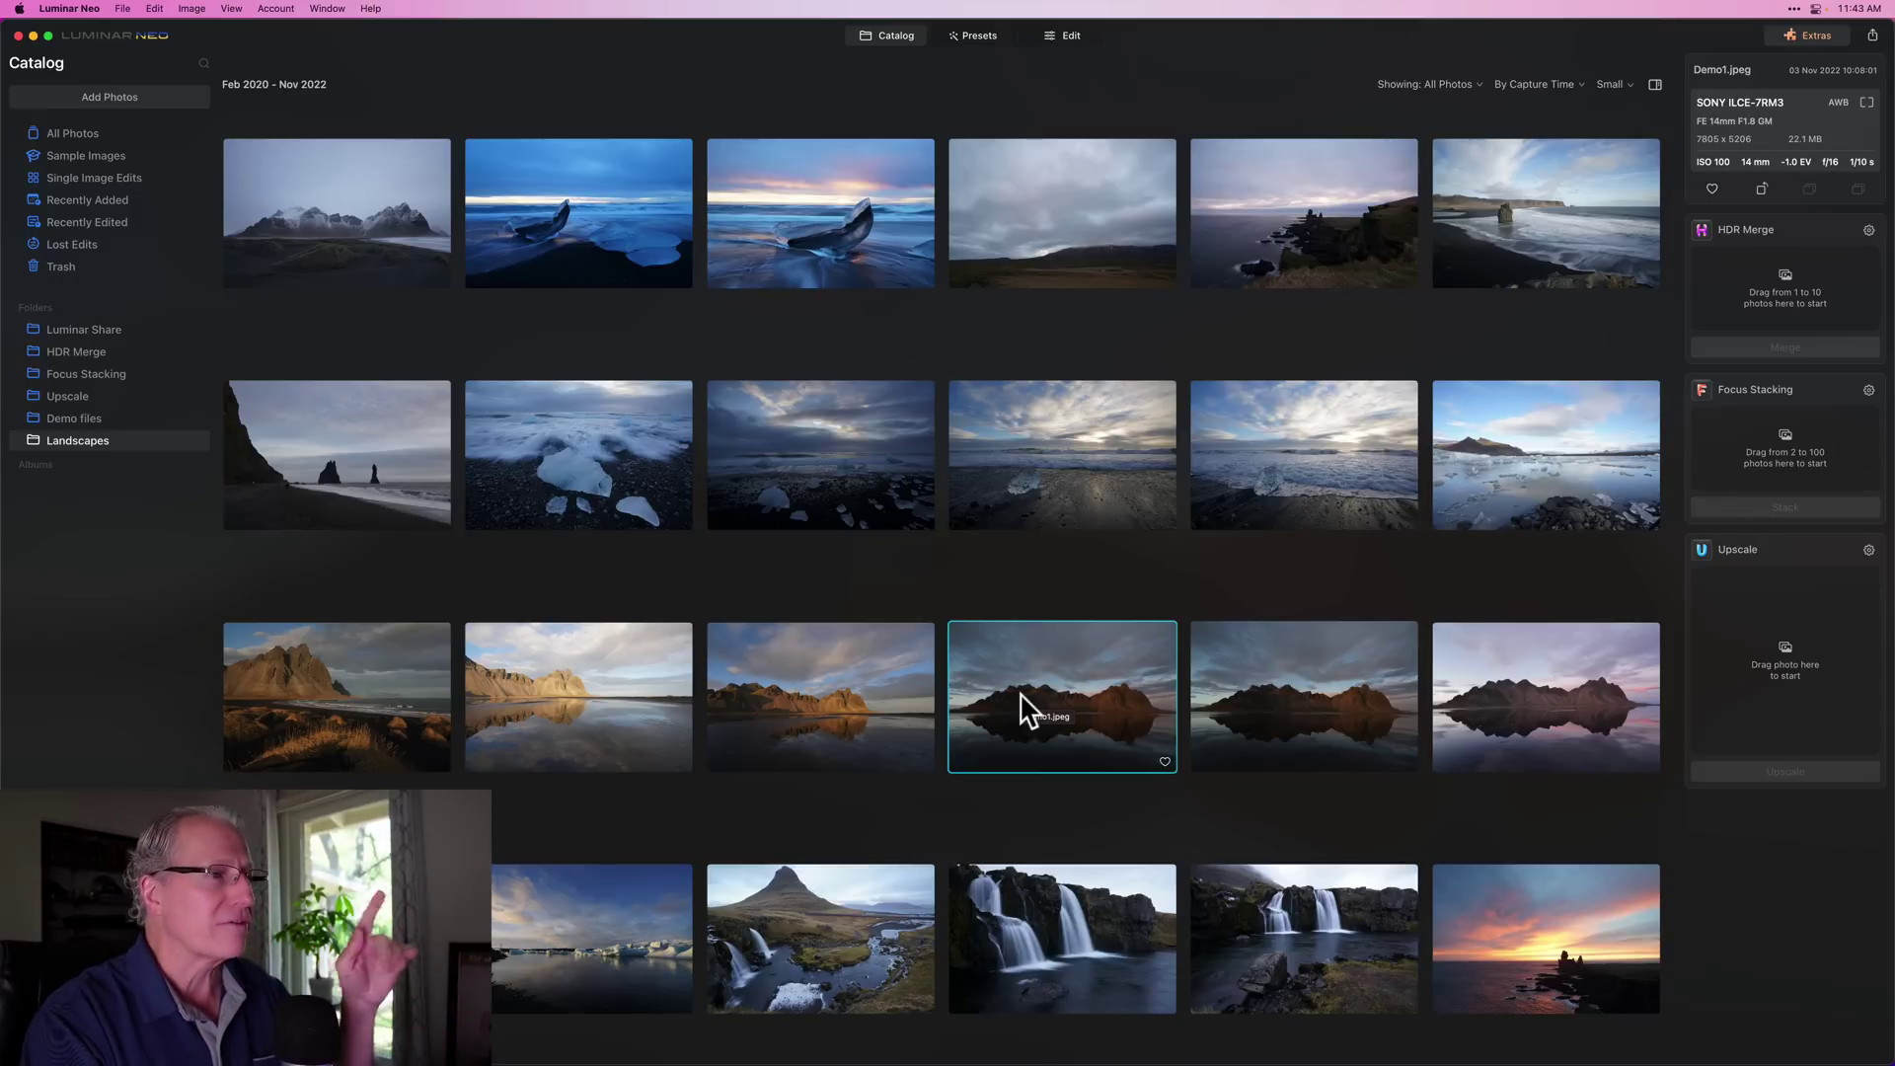
{"action": "left_click", "coordinate": [1020, 691]}
Preview the Quick Start presets and apply Set the Scene at 100
{"action": "left_click", "coordinate": [974, 35]}
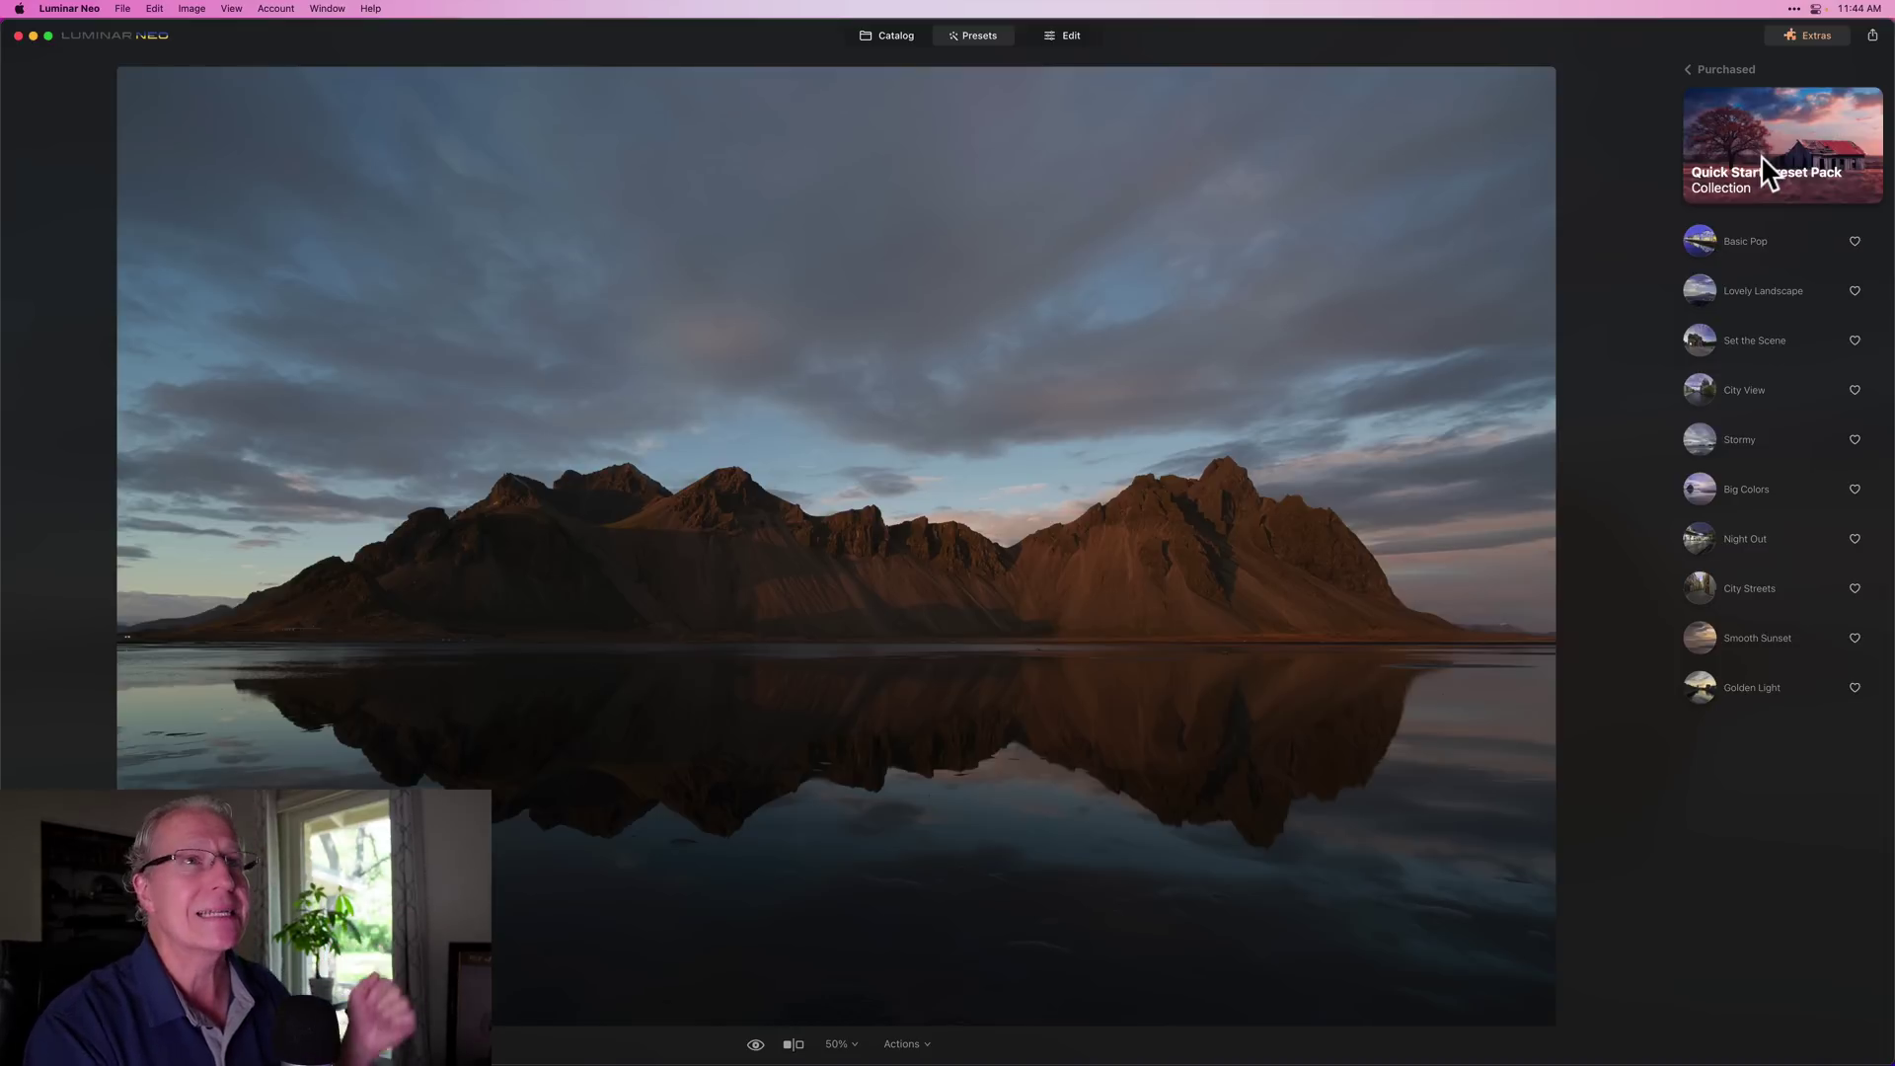
{"action": "left_click", "coordinate": [1697, 249]}
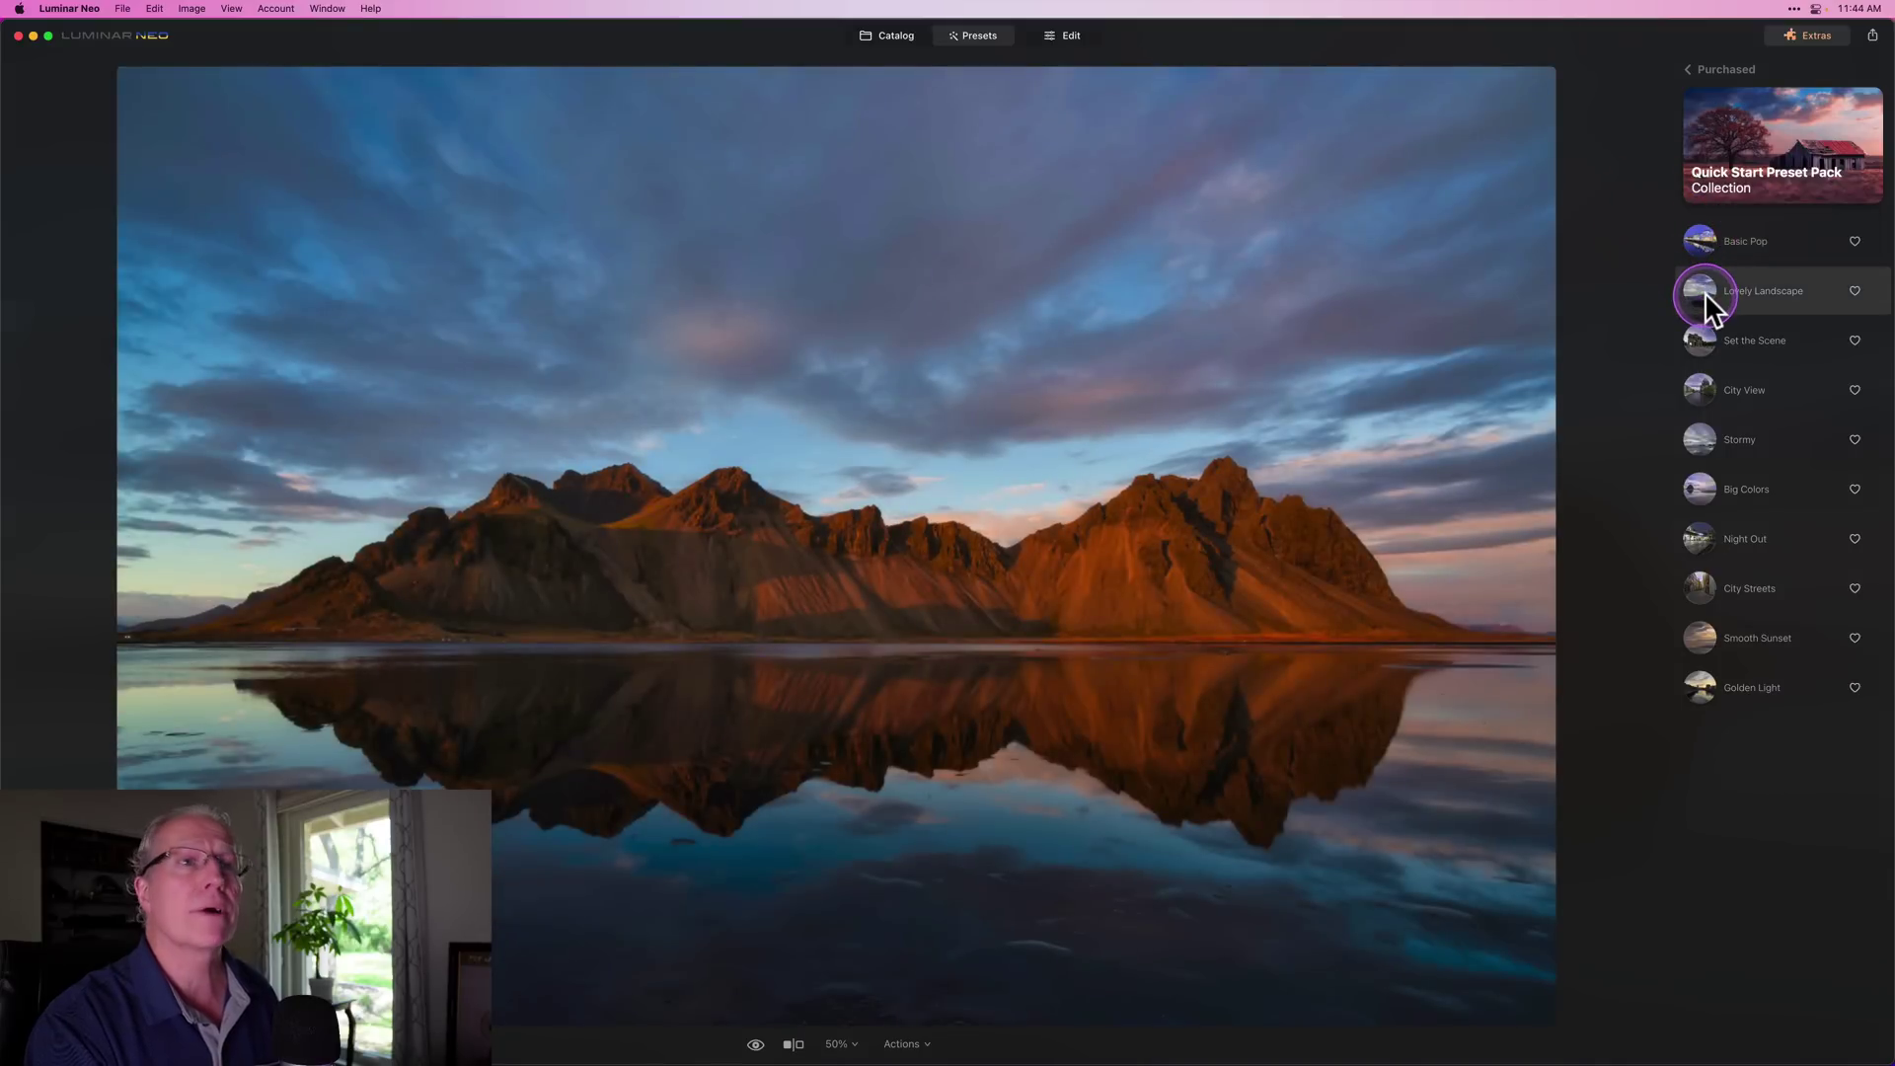
{"action": "left_click", "coordinate": [1699, 331]}
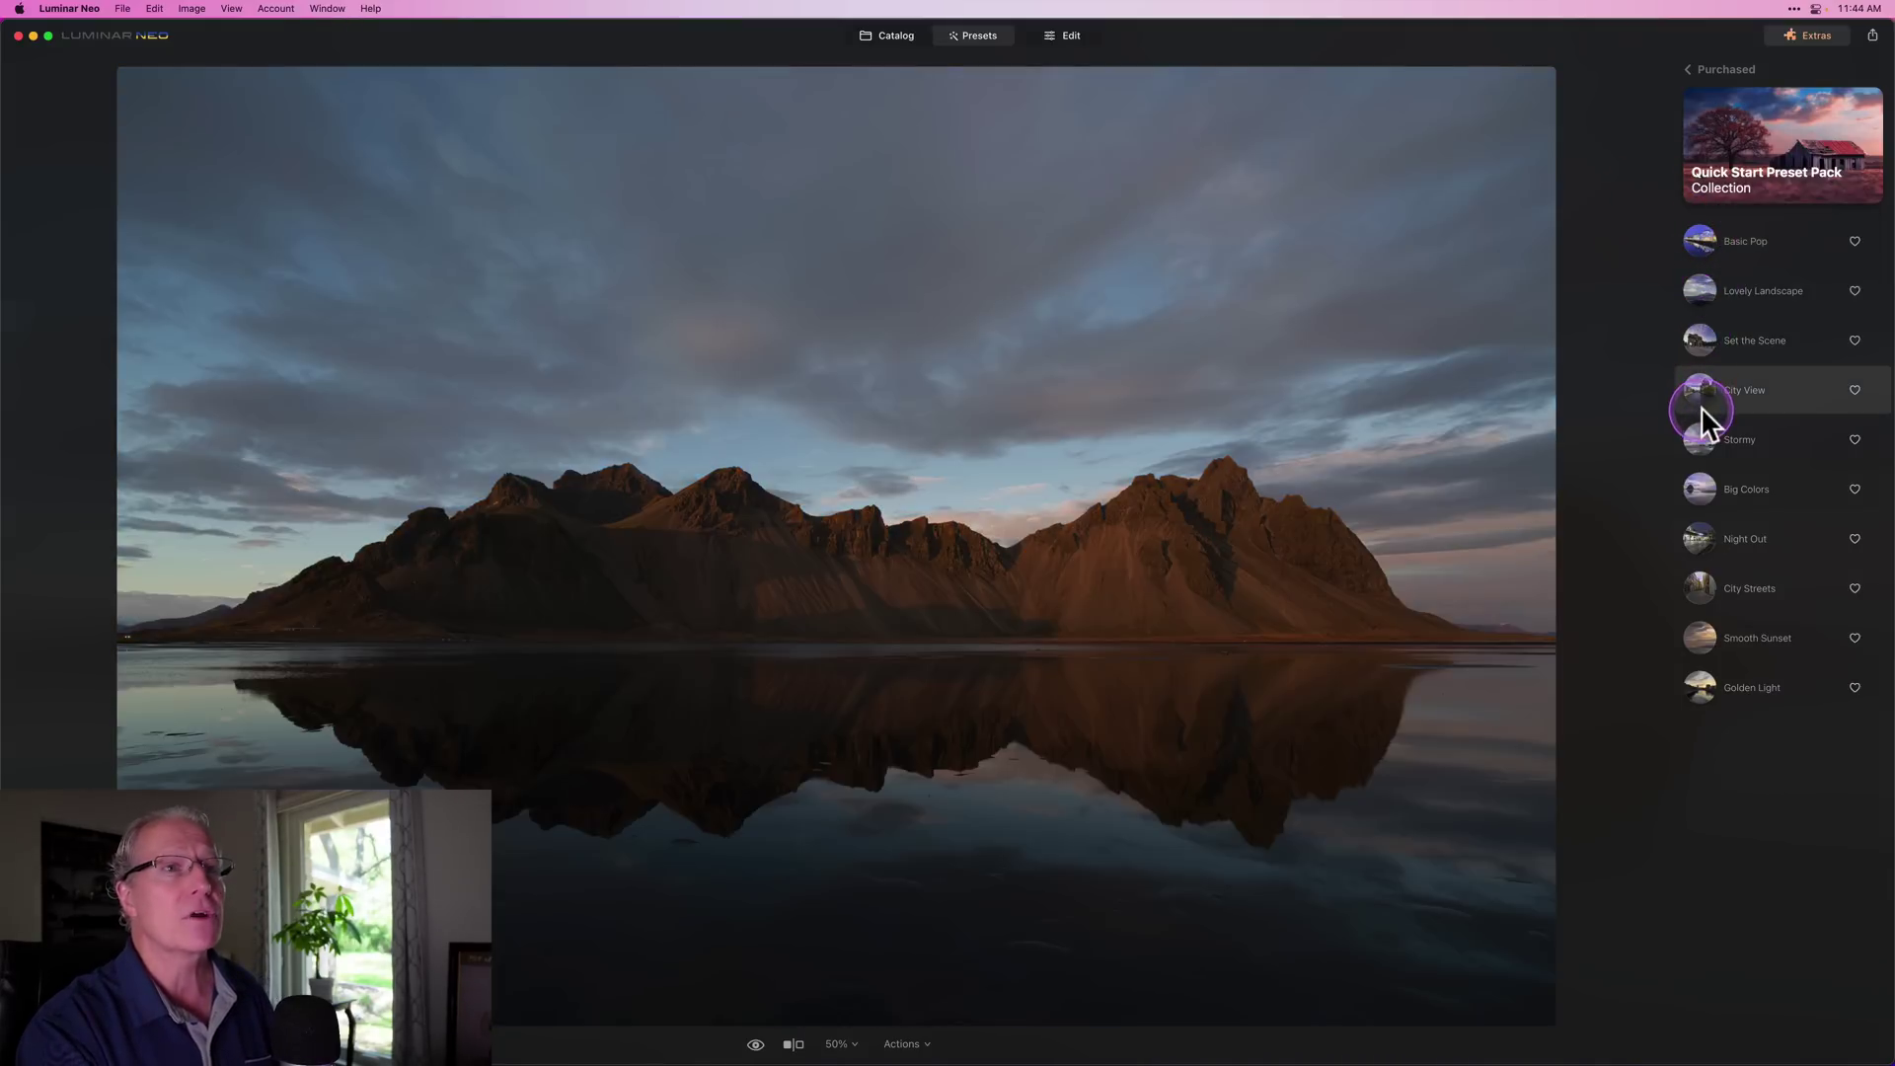
{"action": "left_click", "coordinate": [1701, 387]}
{"action": "left_click", "coordinate": [1700, 489]}
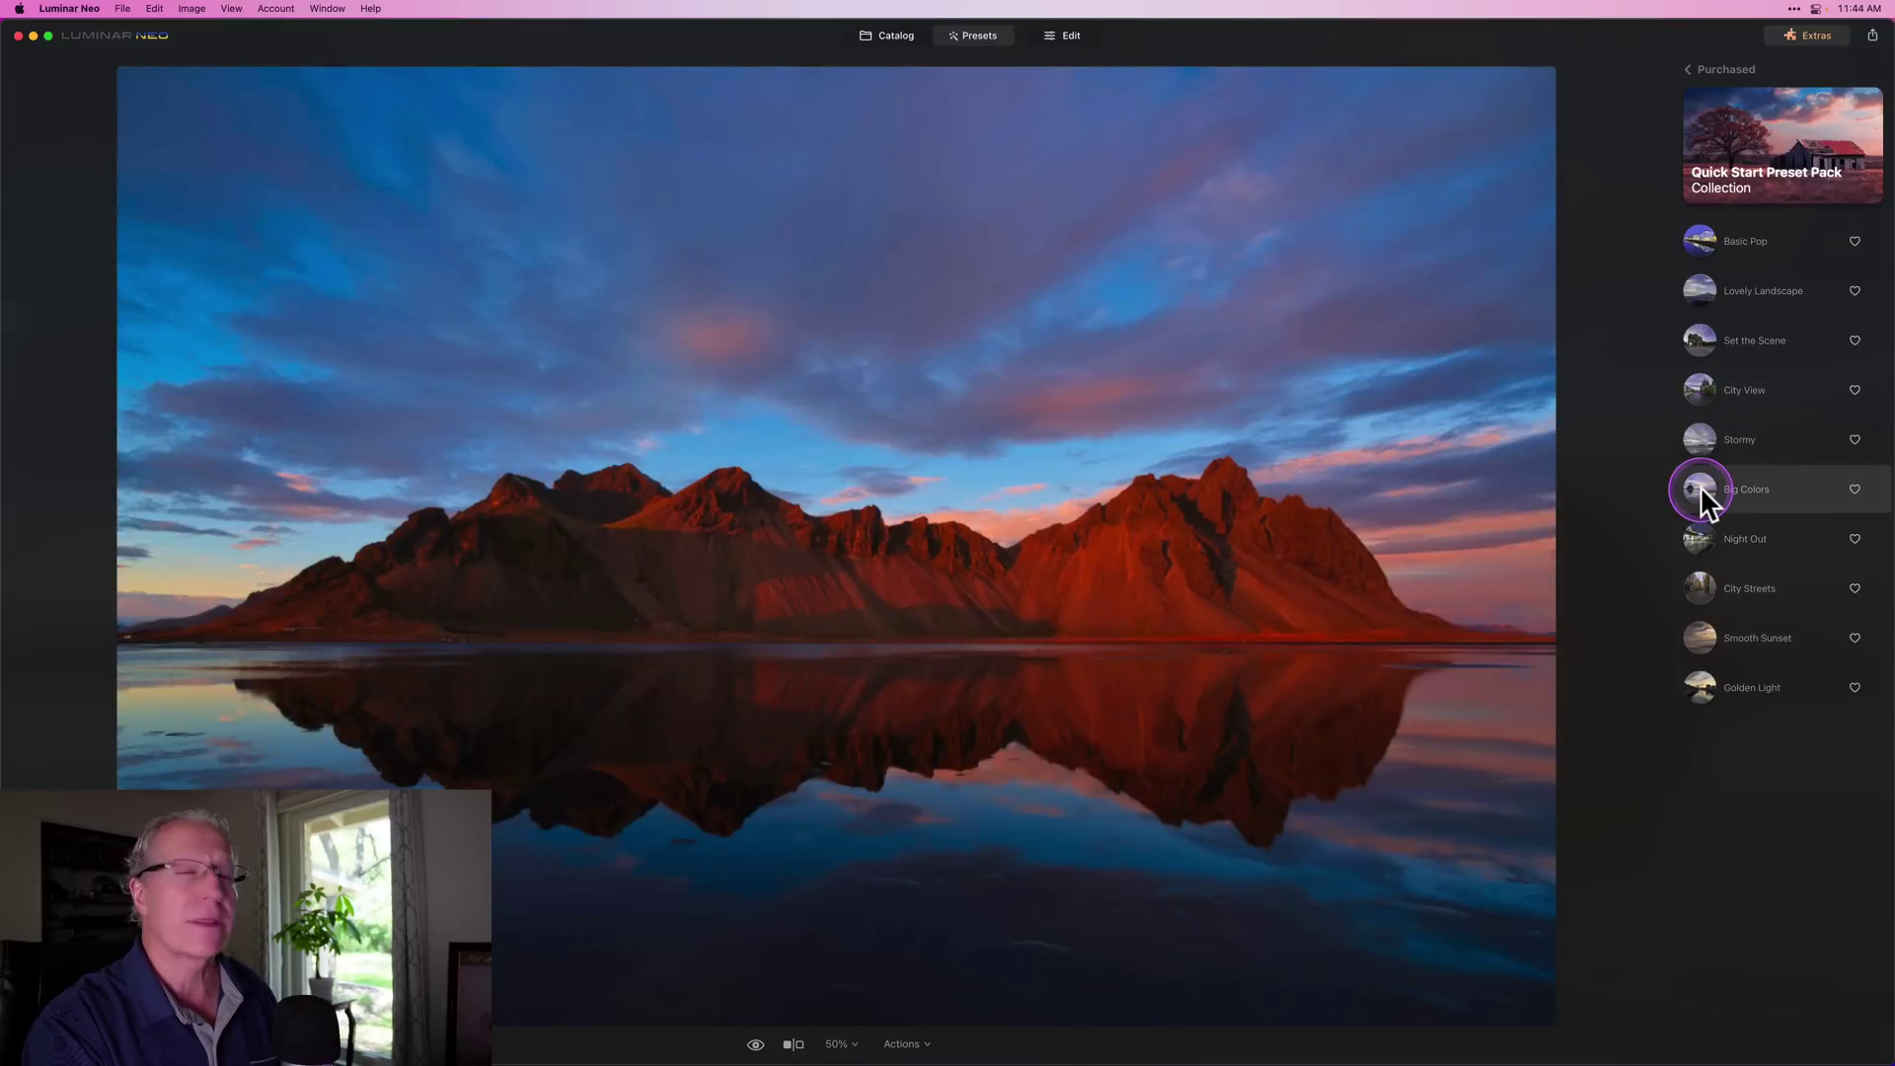
{"action": "left_click", "coordinate": [1698, 536]}
{"action": "left_click", "coordinate": [1696, 586]}
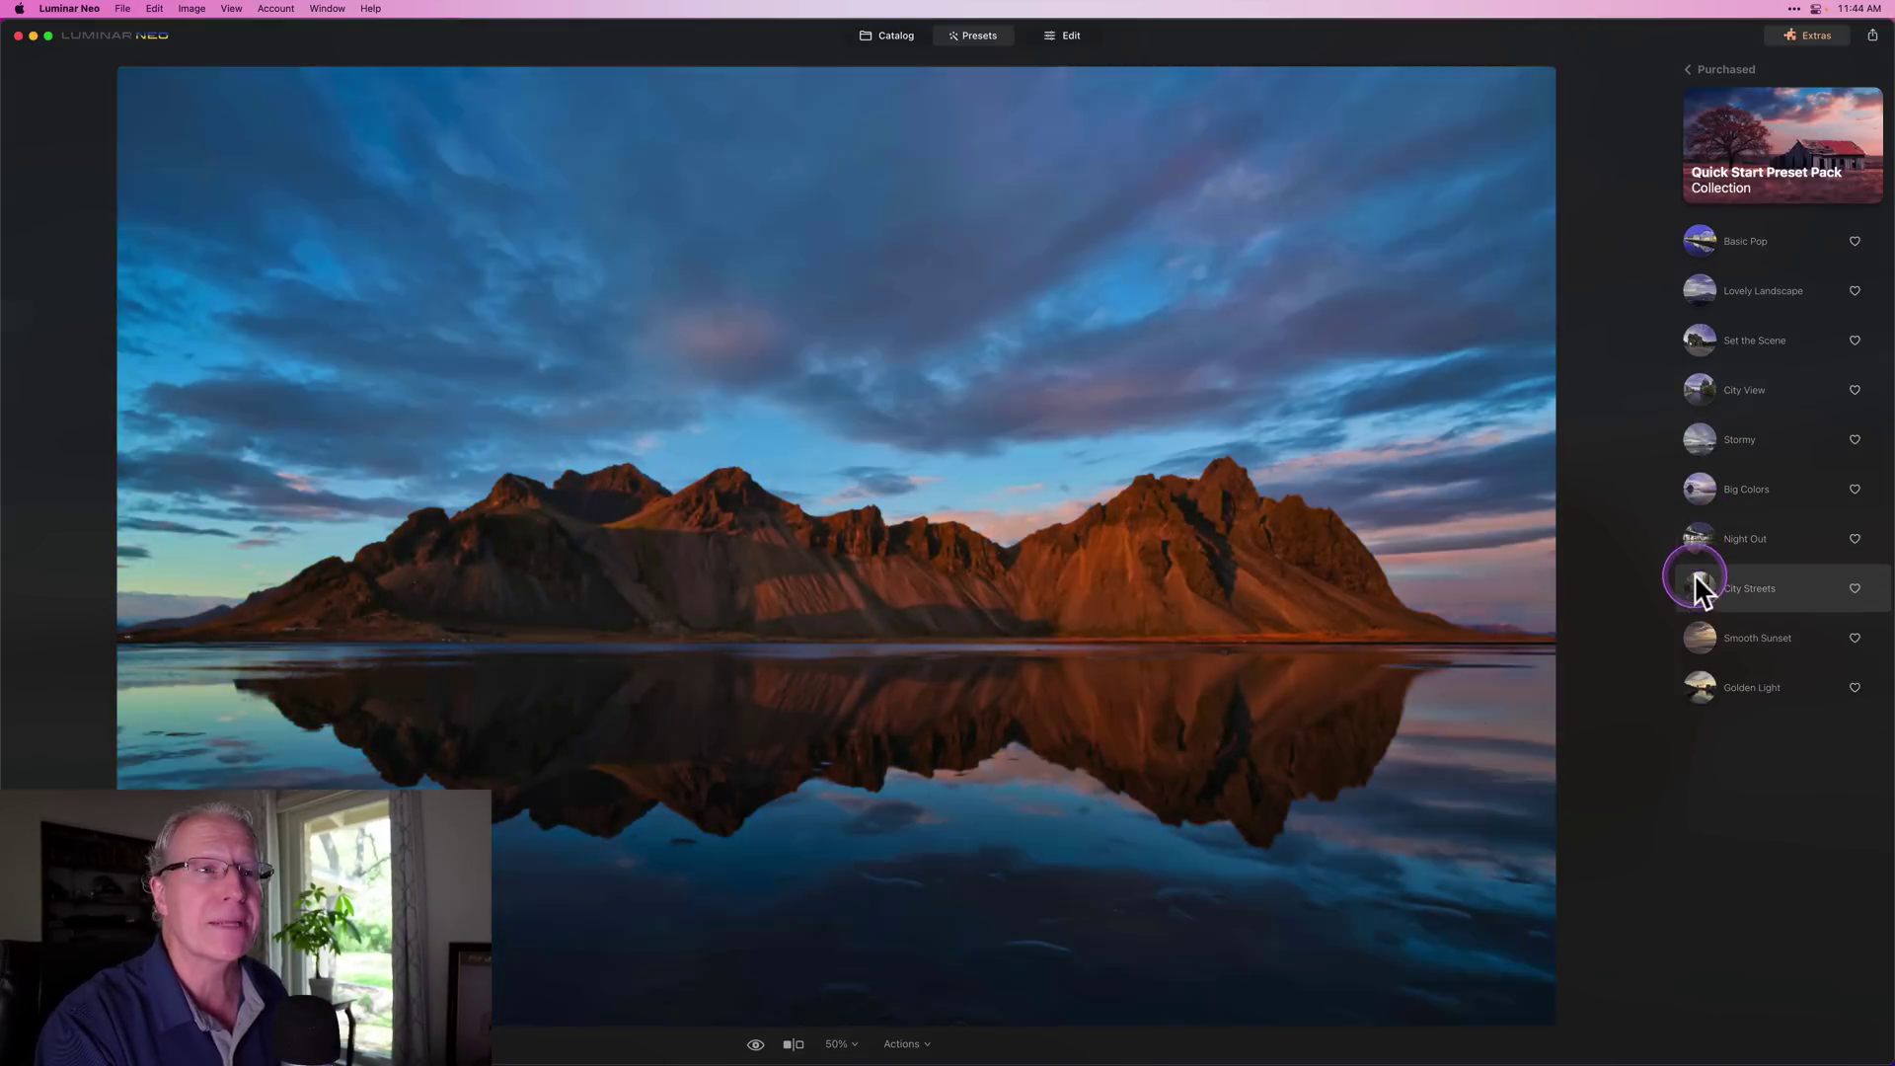
{"action": "left_click", "coordinate": [1698, 637]}
{"action": "left_click", "coordinate": [1698, 683]}
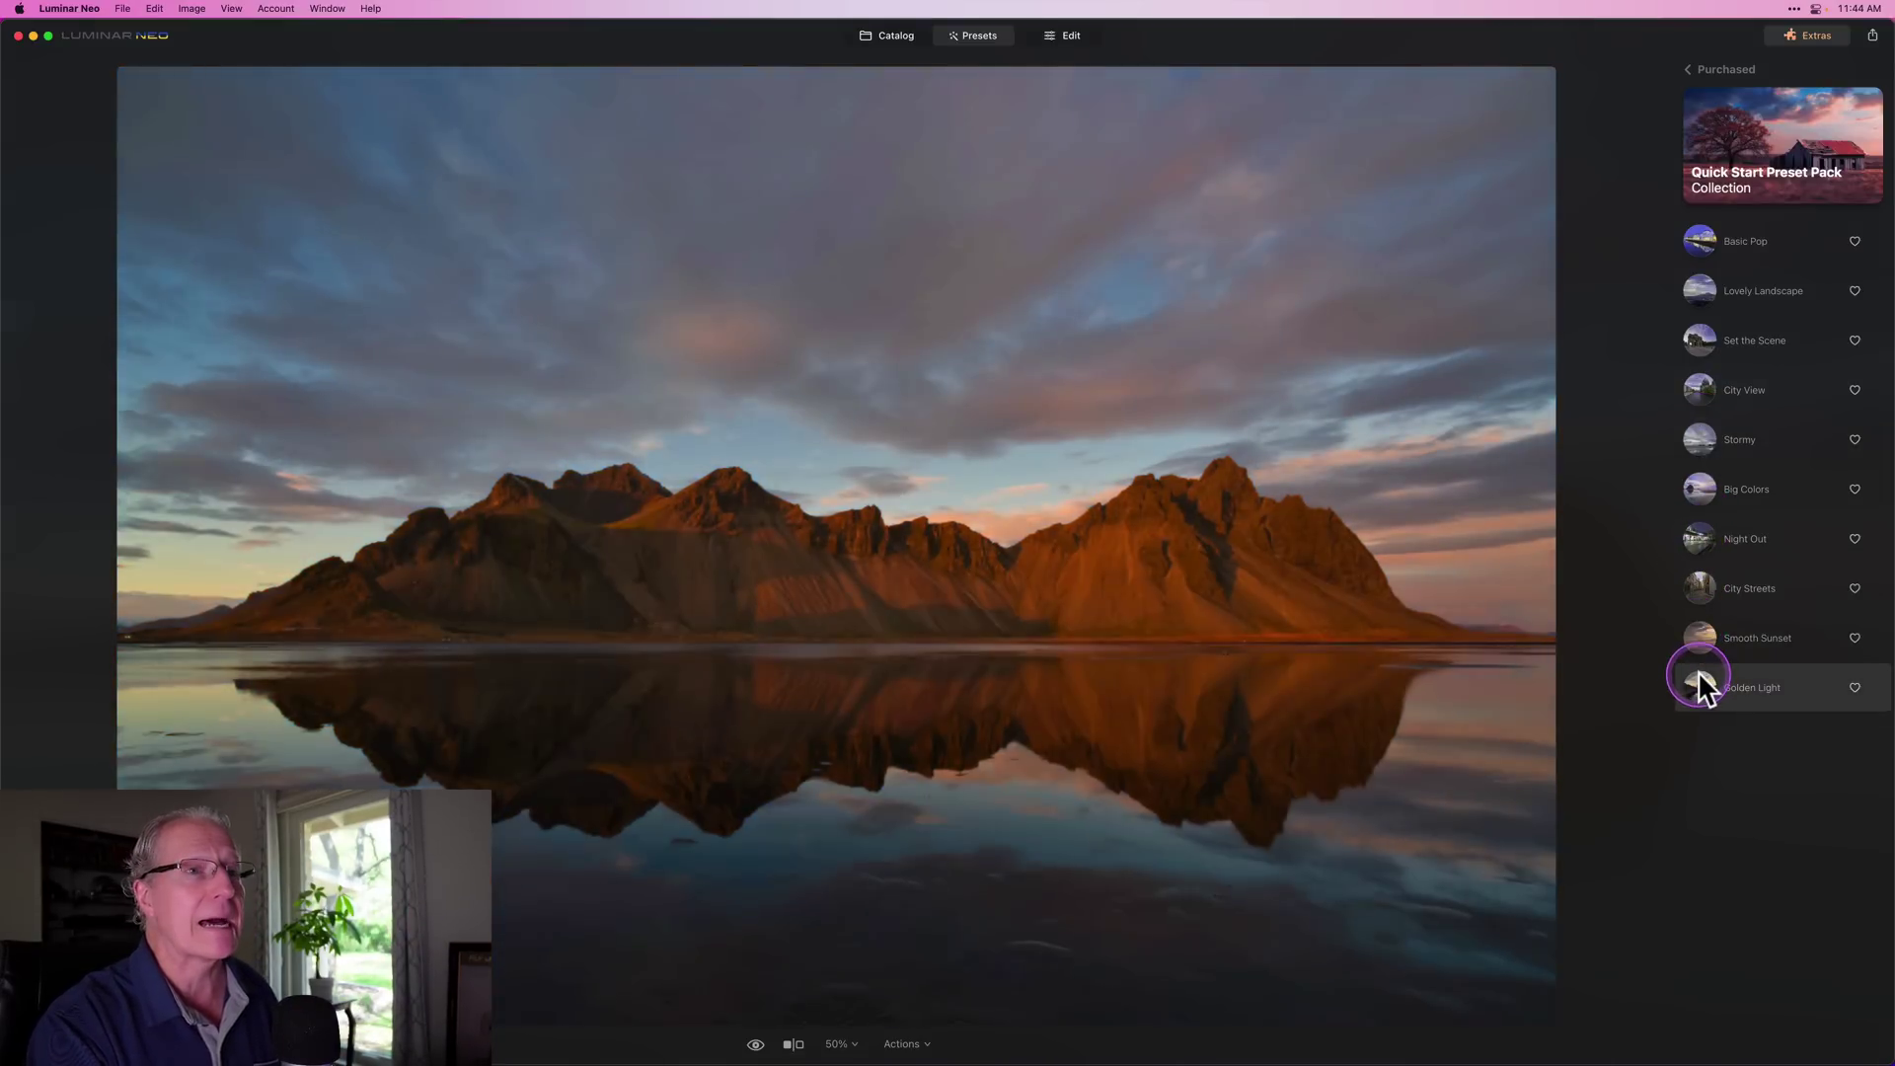
{"action": "left_click", "coordinate": [1704, 390]}
{"action": "left_click", "coordinate": [1706, 337]}
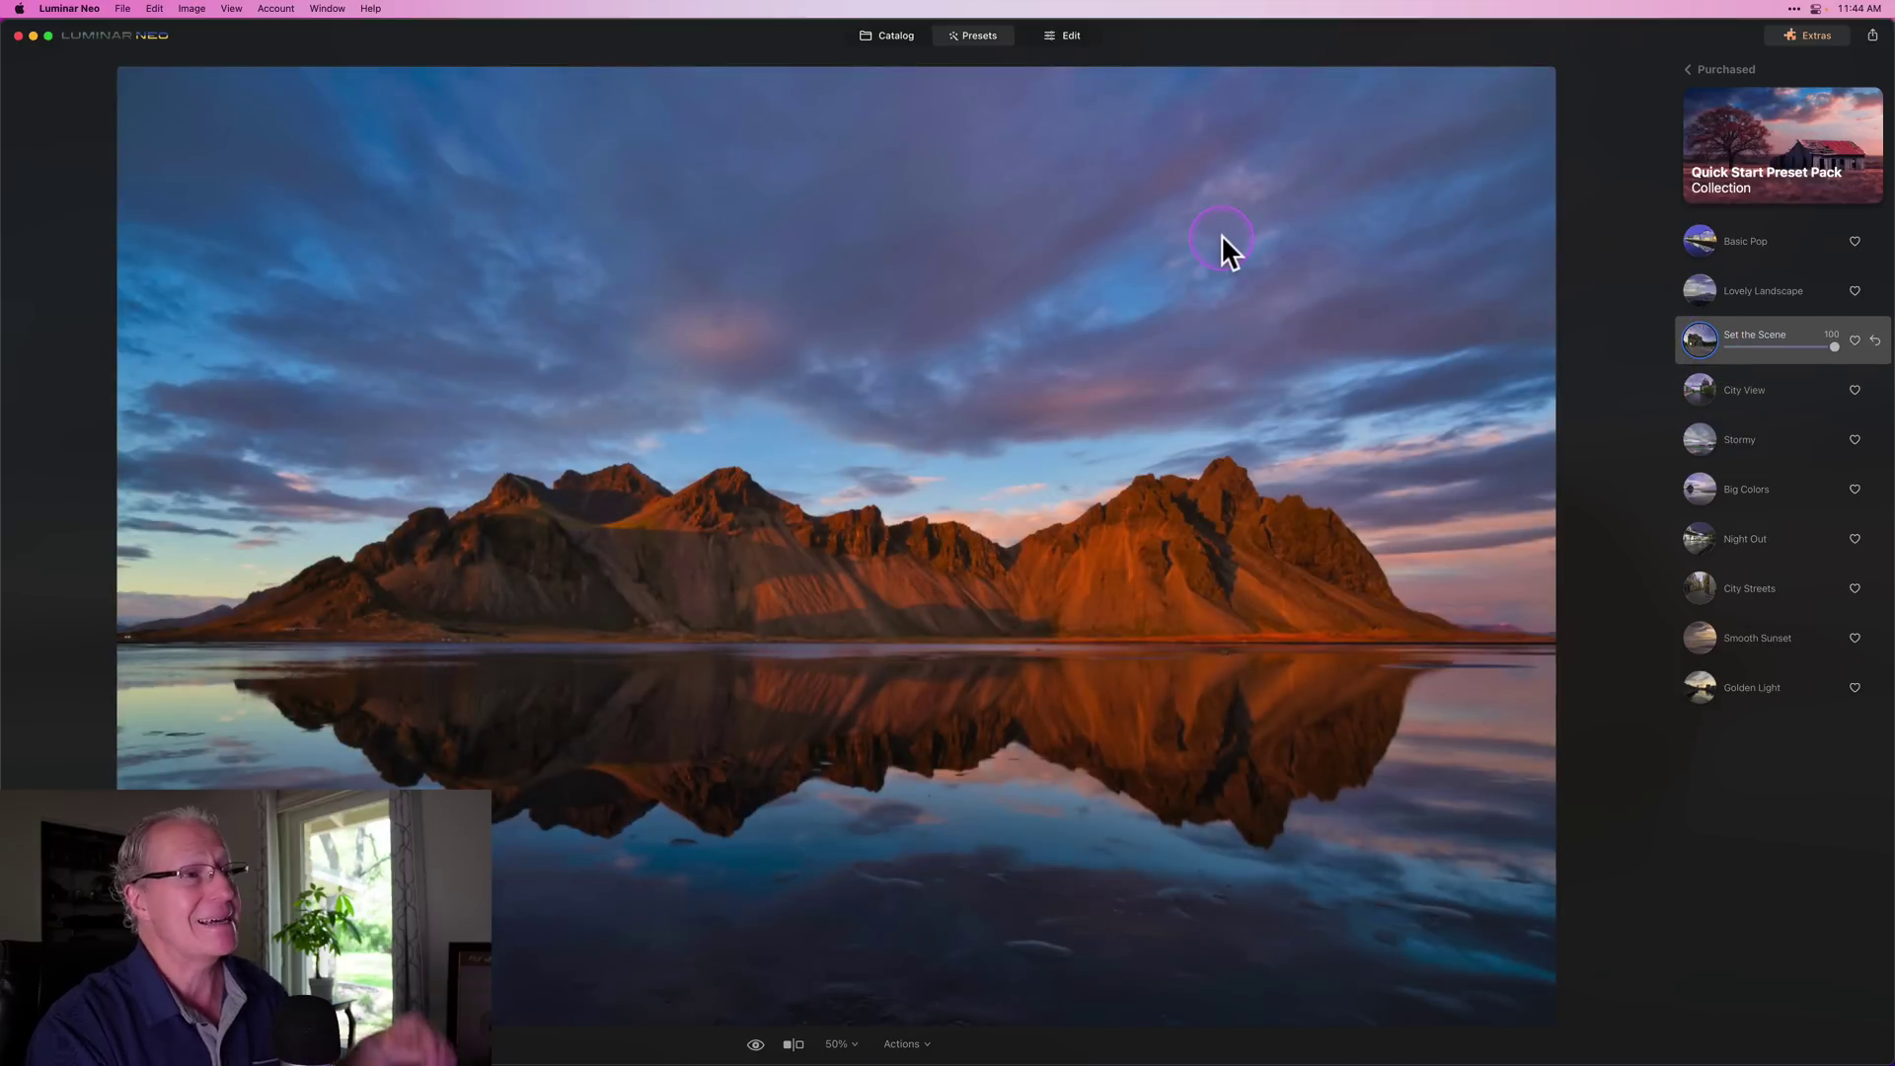
Open the photo in Edit and list its applied edits with Structure collapsed
{"action": "left_click", "coordinate": [1073, 35]}
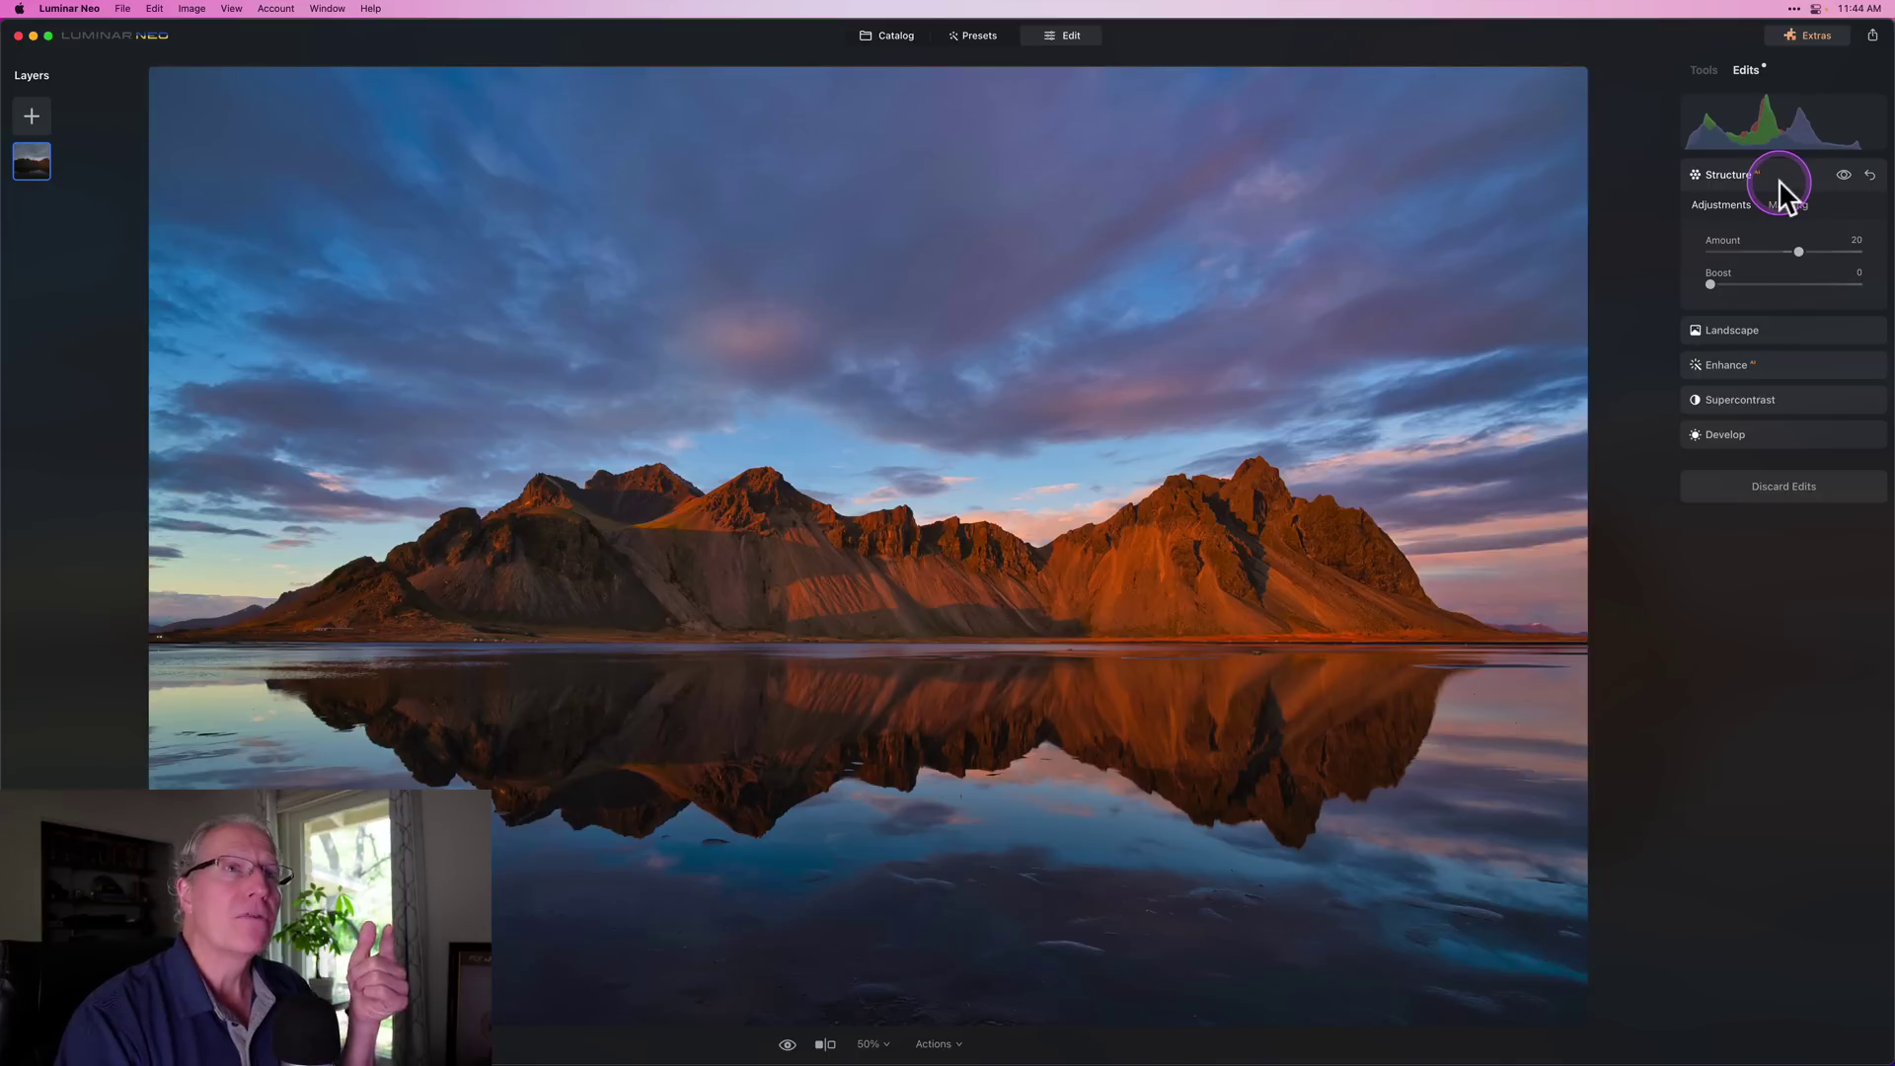
{"action": "left_click", "coordinate": [1703, 68]}
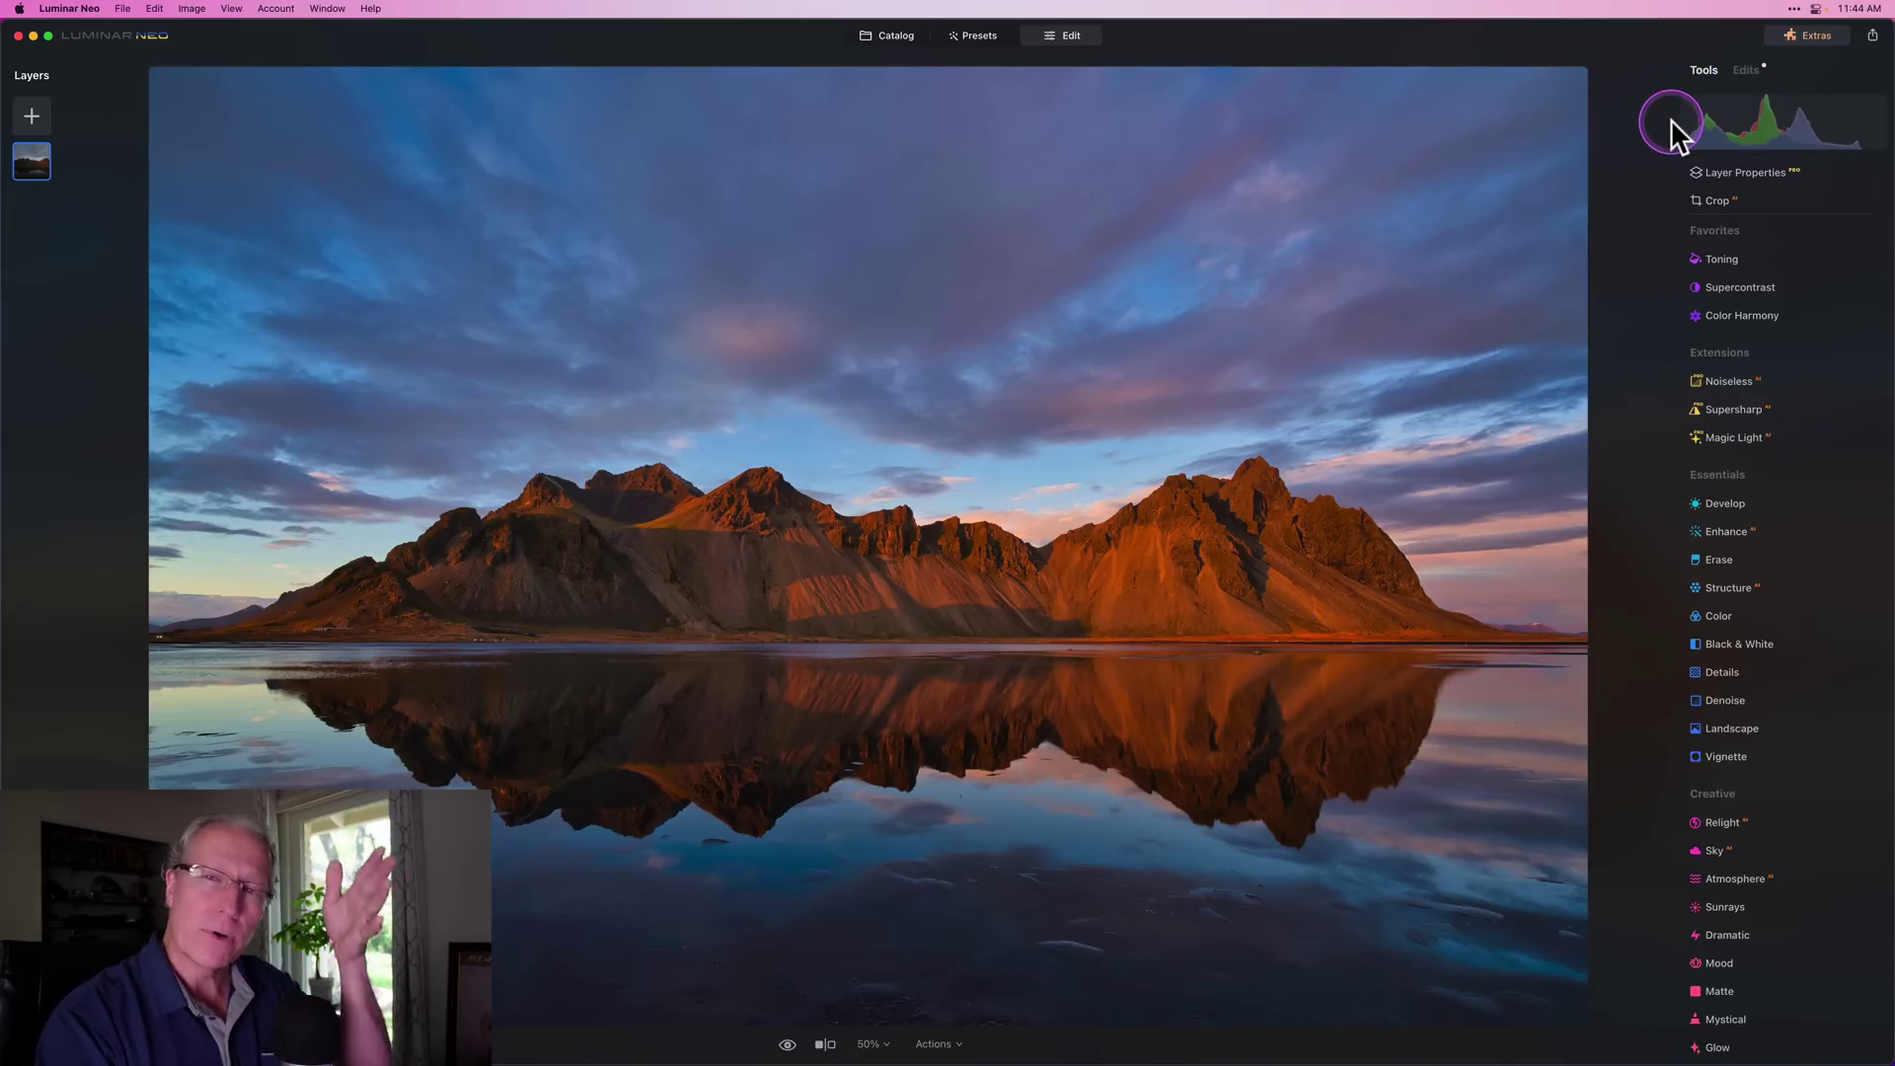
{"action": "left_click", "coordinate": [1746, 70]}
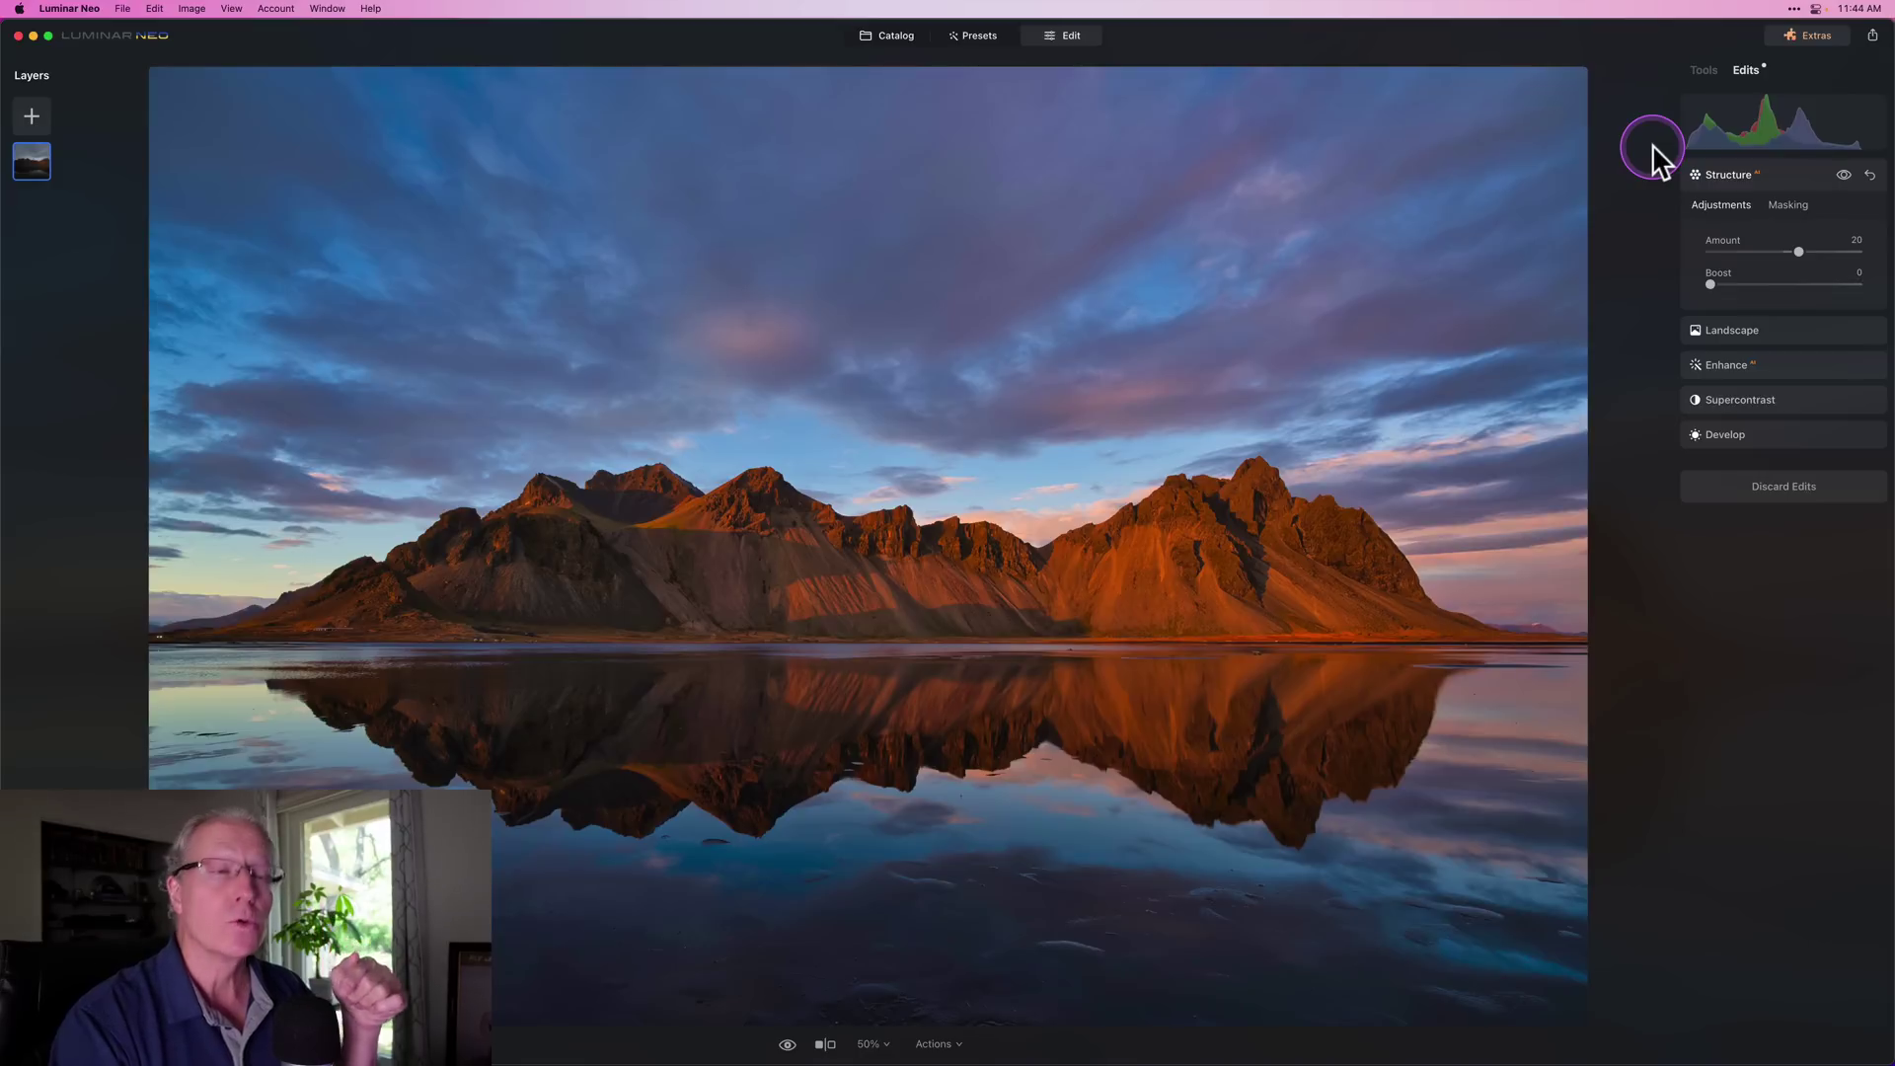
{"action": "left_click", "coordinate": [1779, 176]}
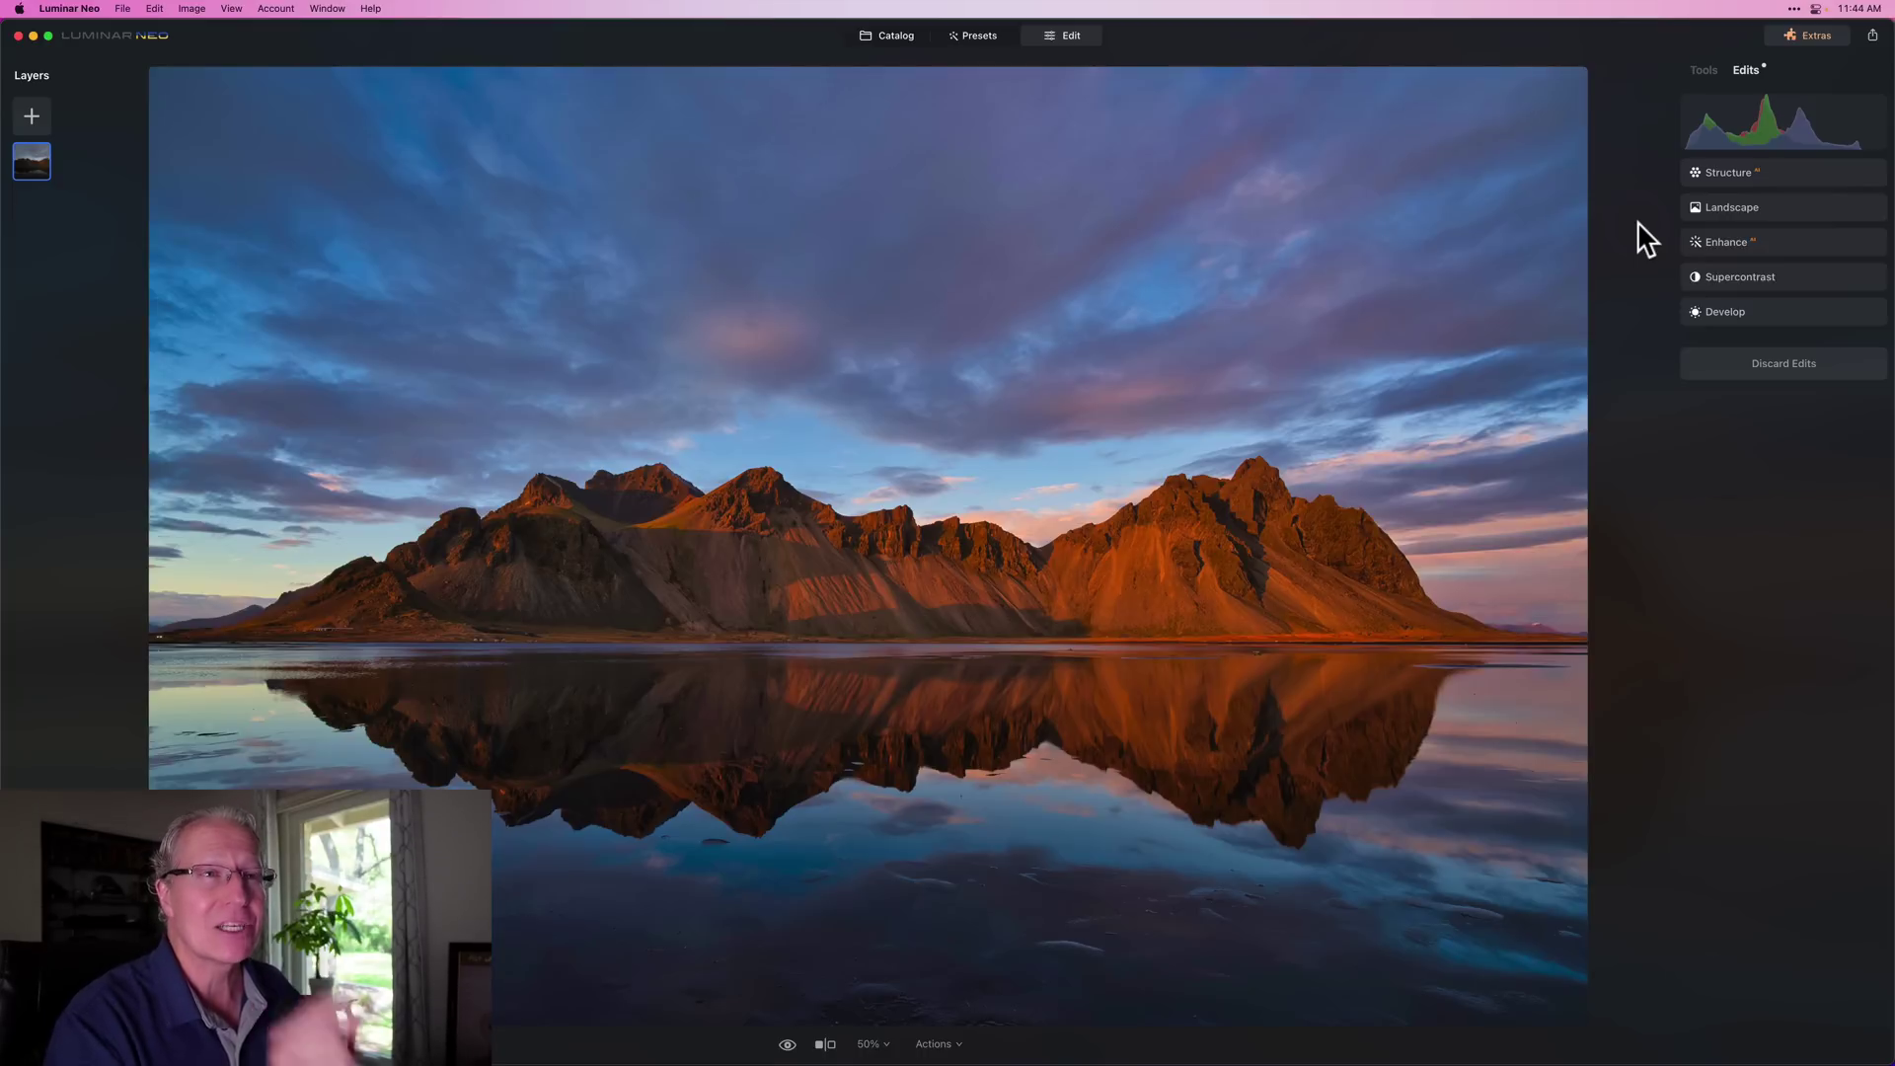
{"action": "left_click", "coordinate": [1766, 371]}
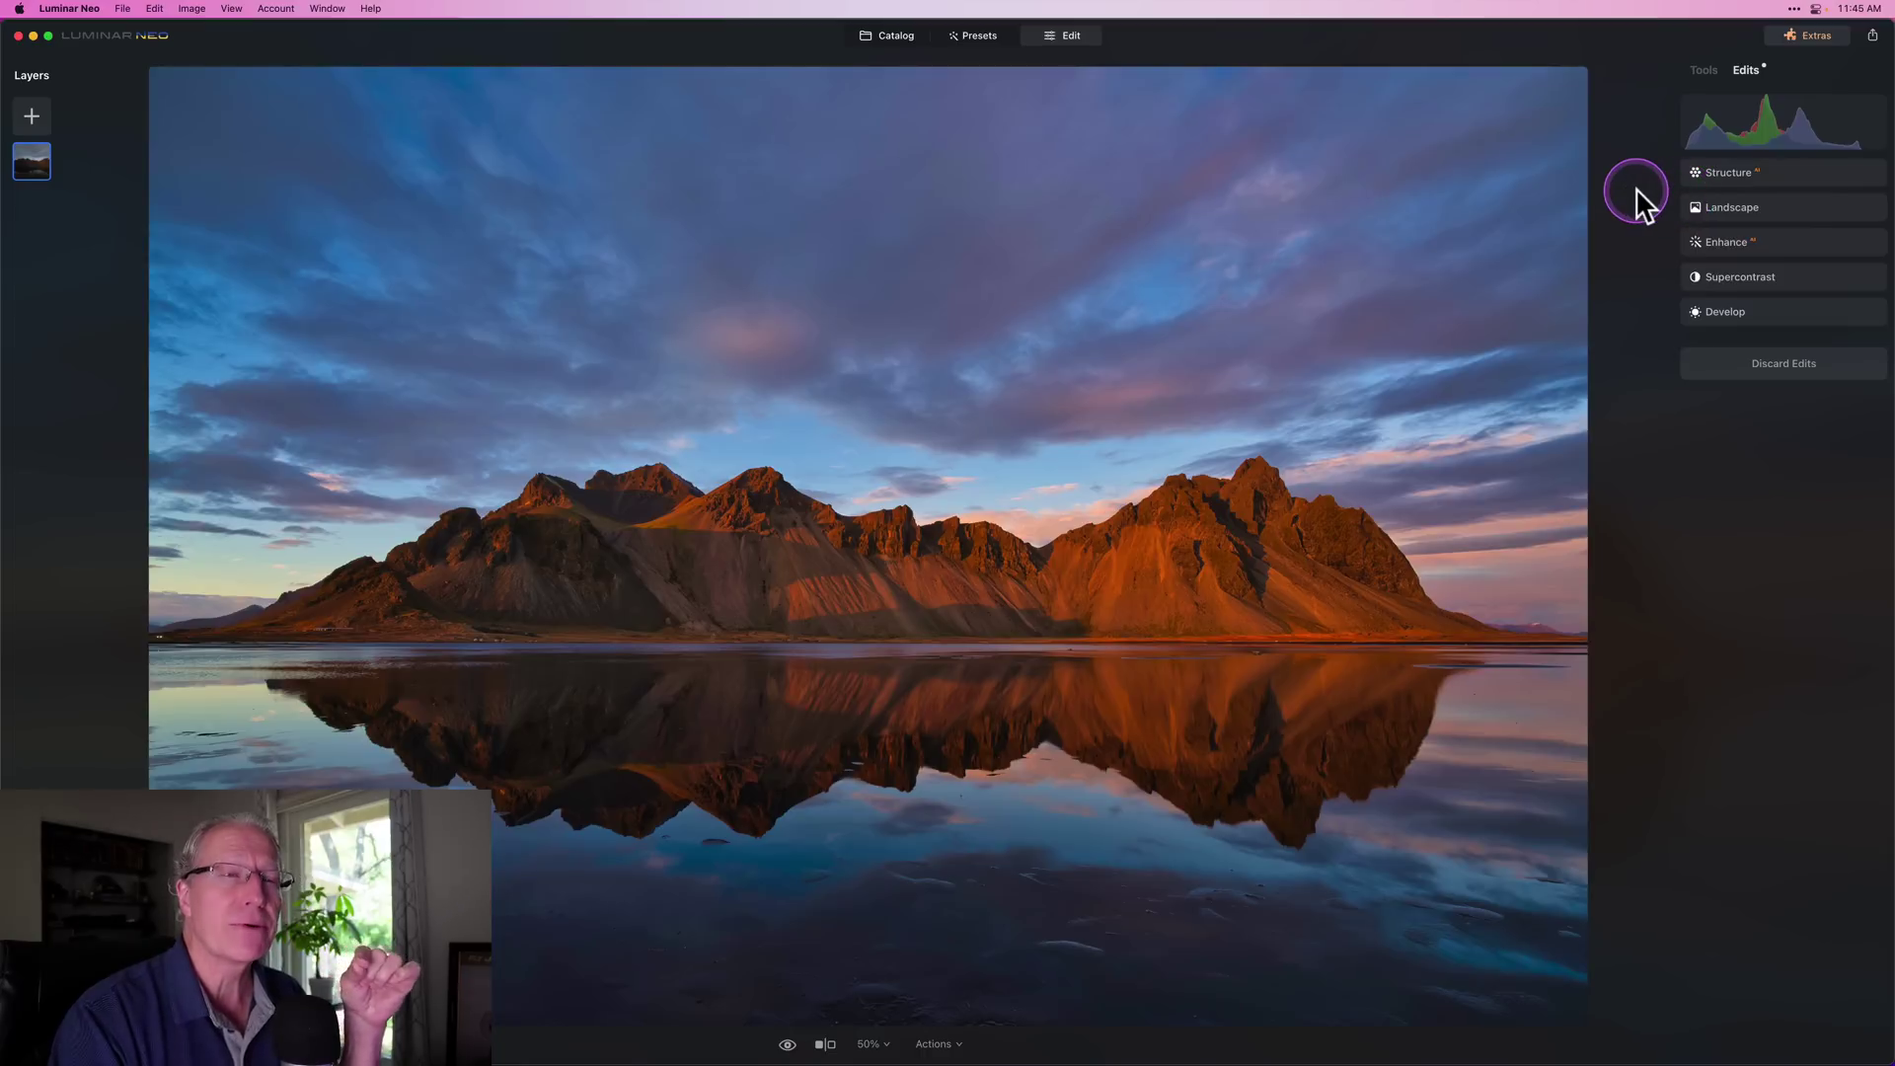
{"action": "left_click", "coordinate": [1737, 179]}
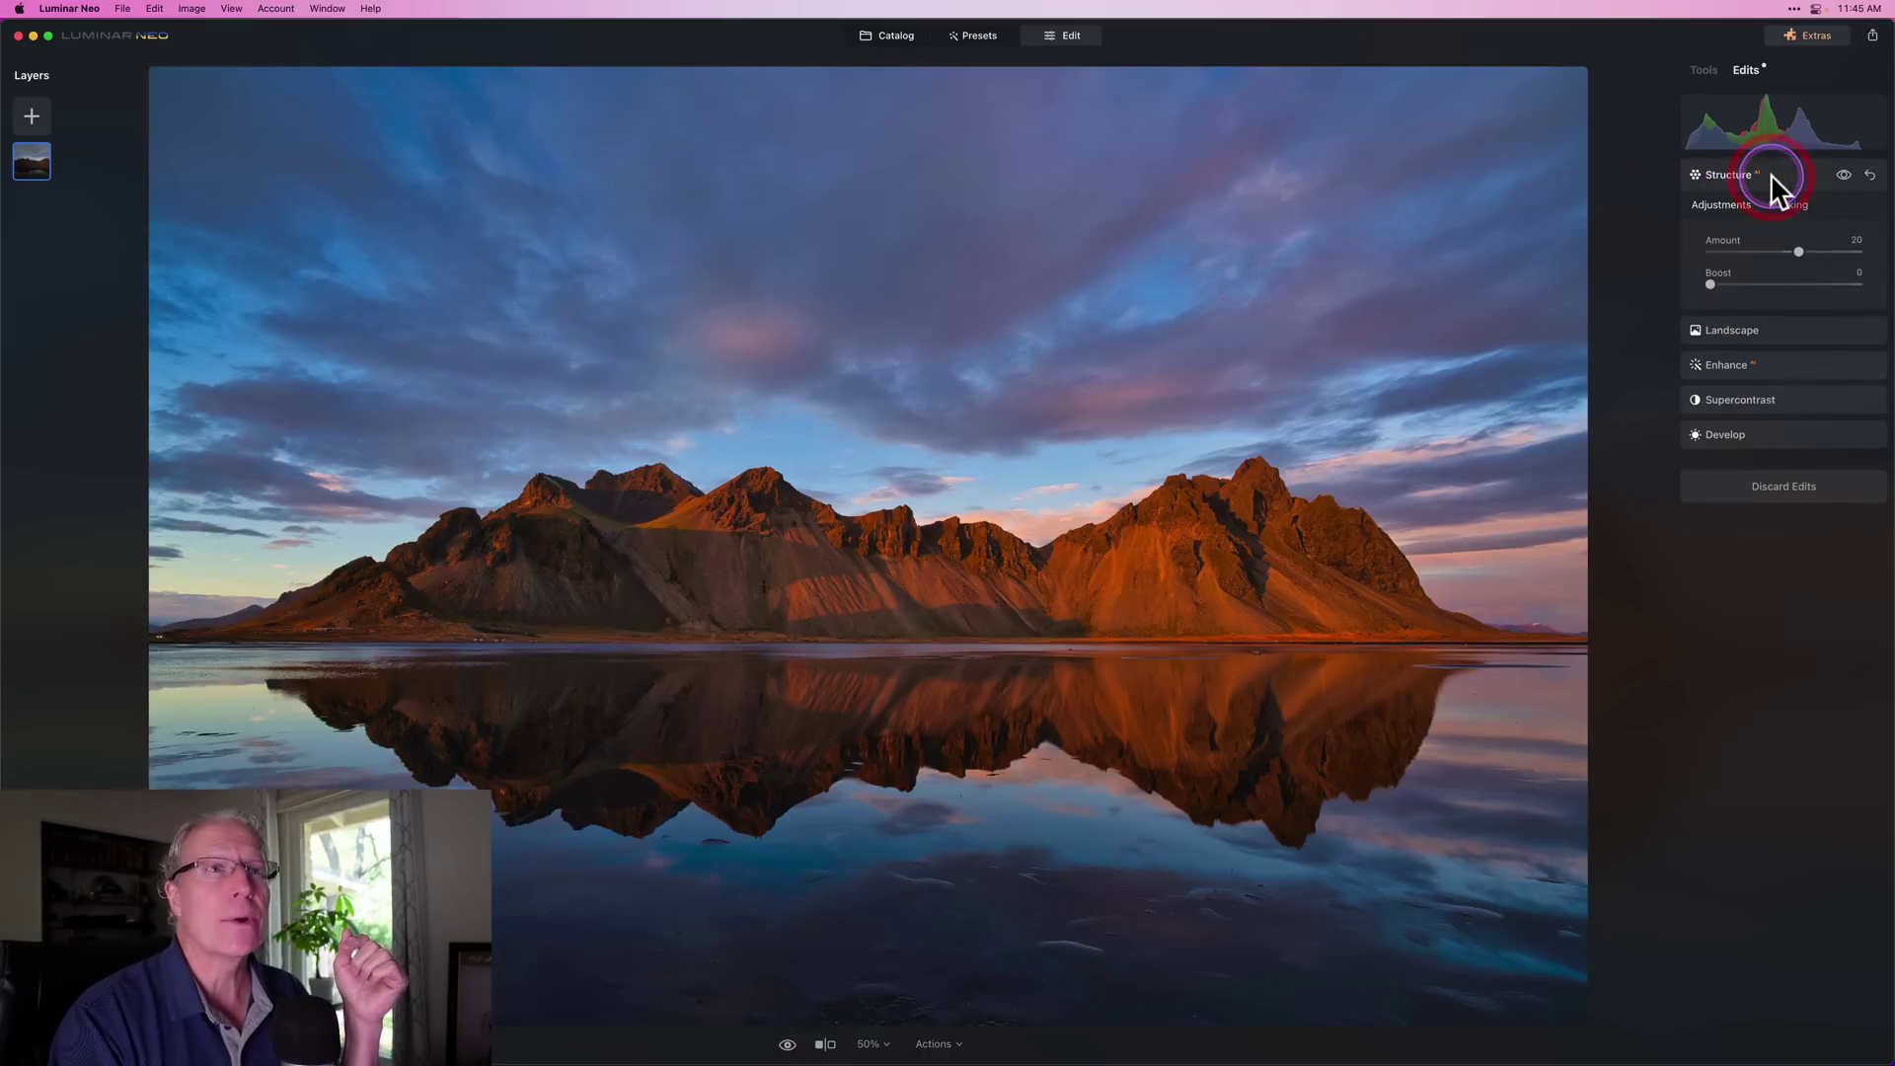
{"action": "left_click", "coordinate": [1871, 176]}
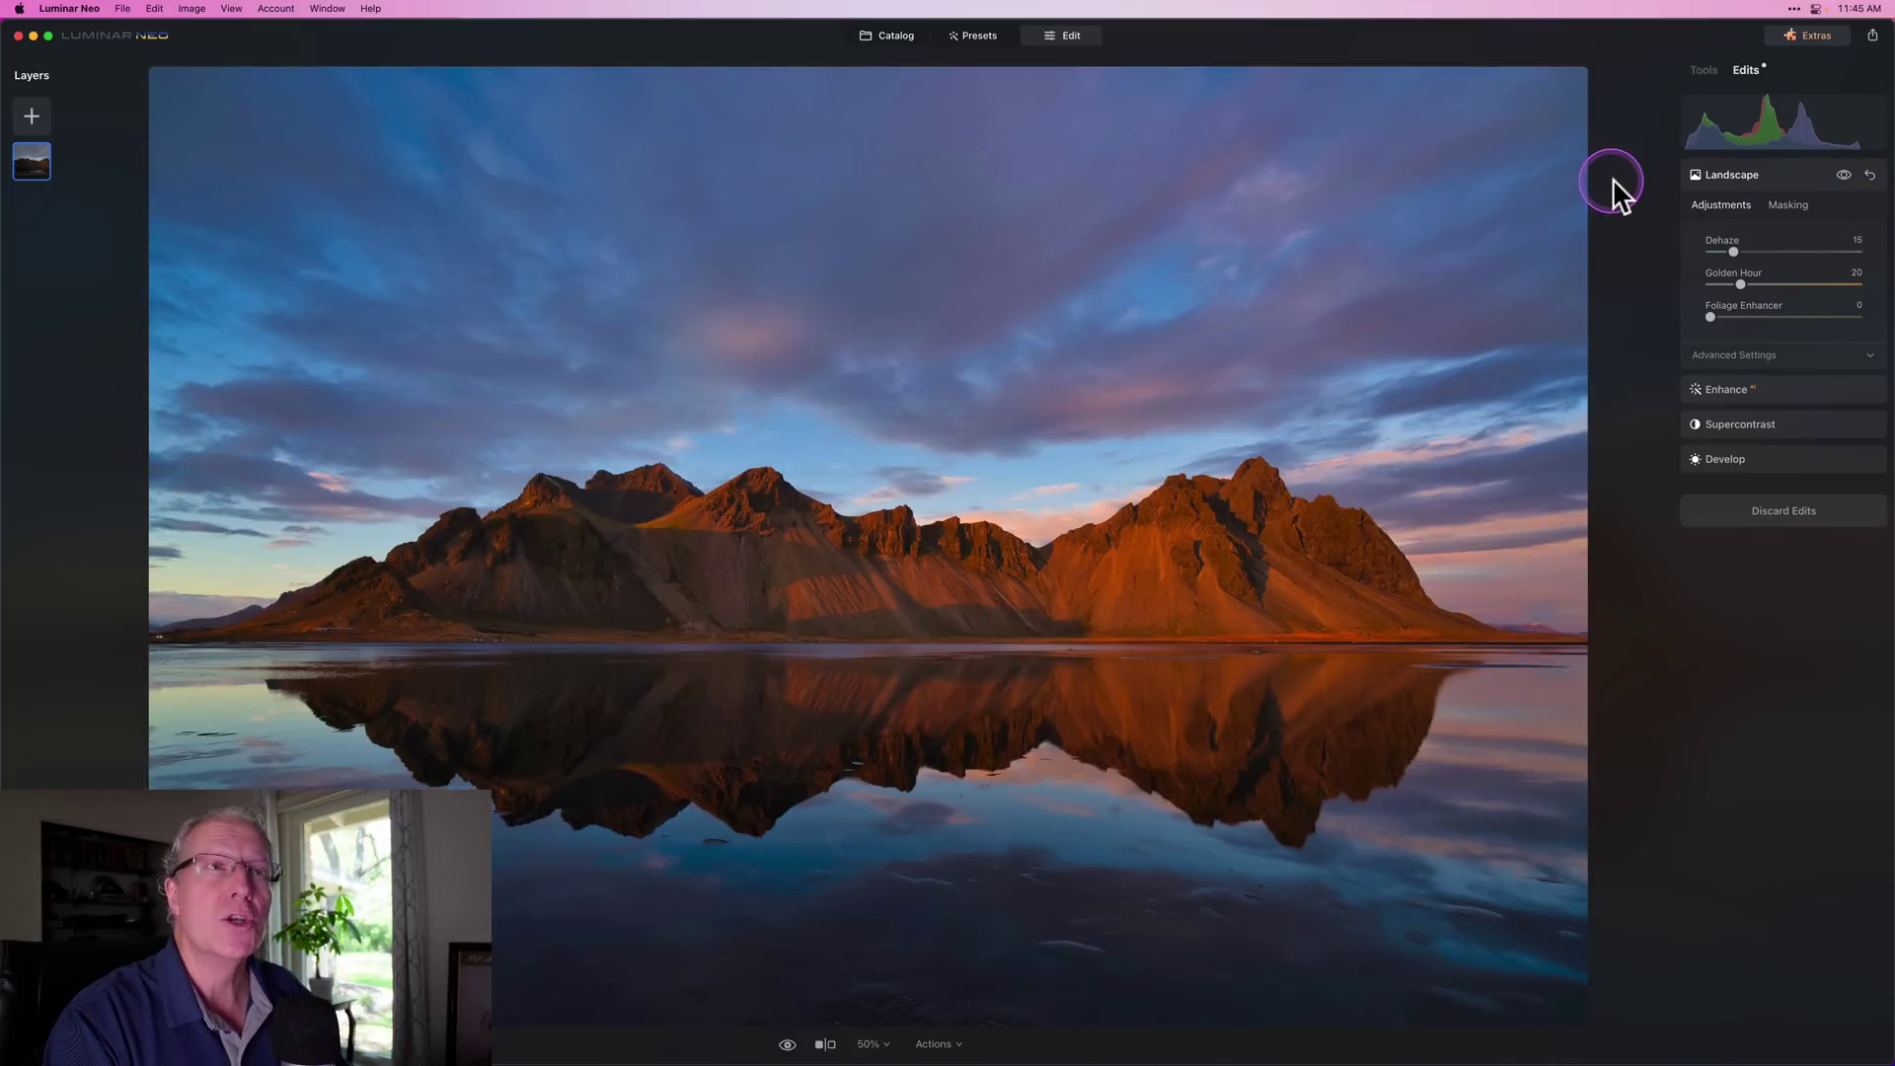
{"action": "left_click", "coordinate": [1718, 176]}
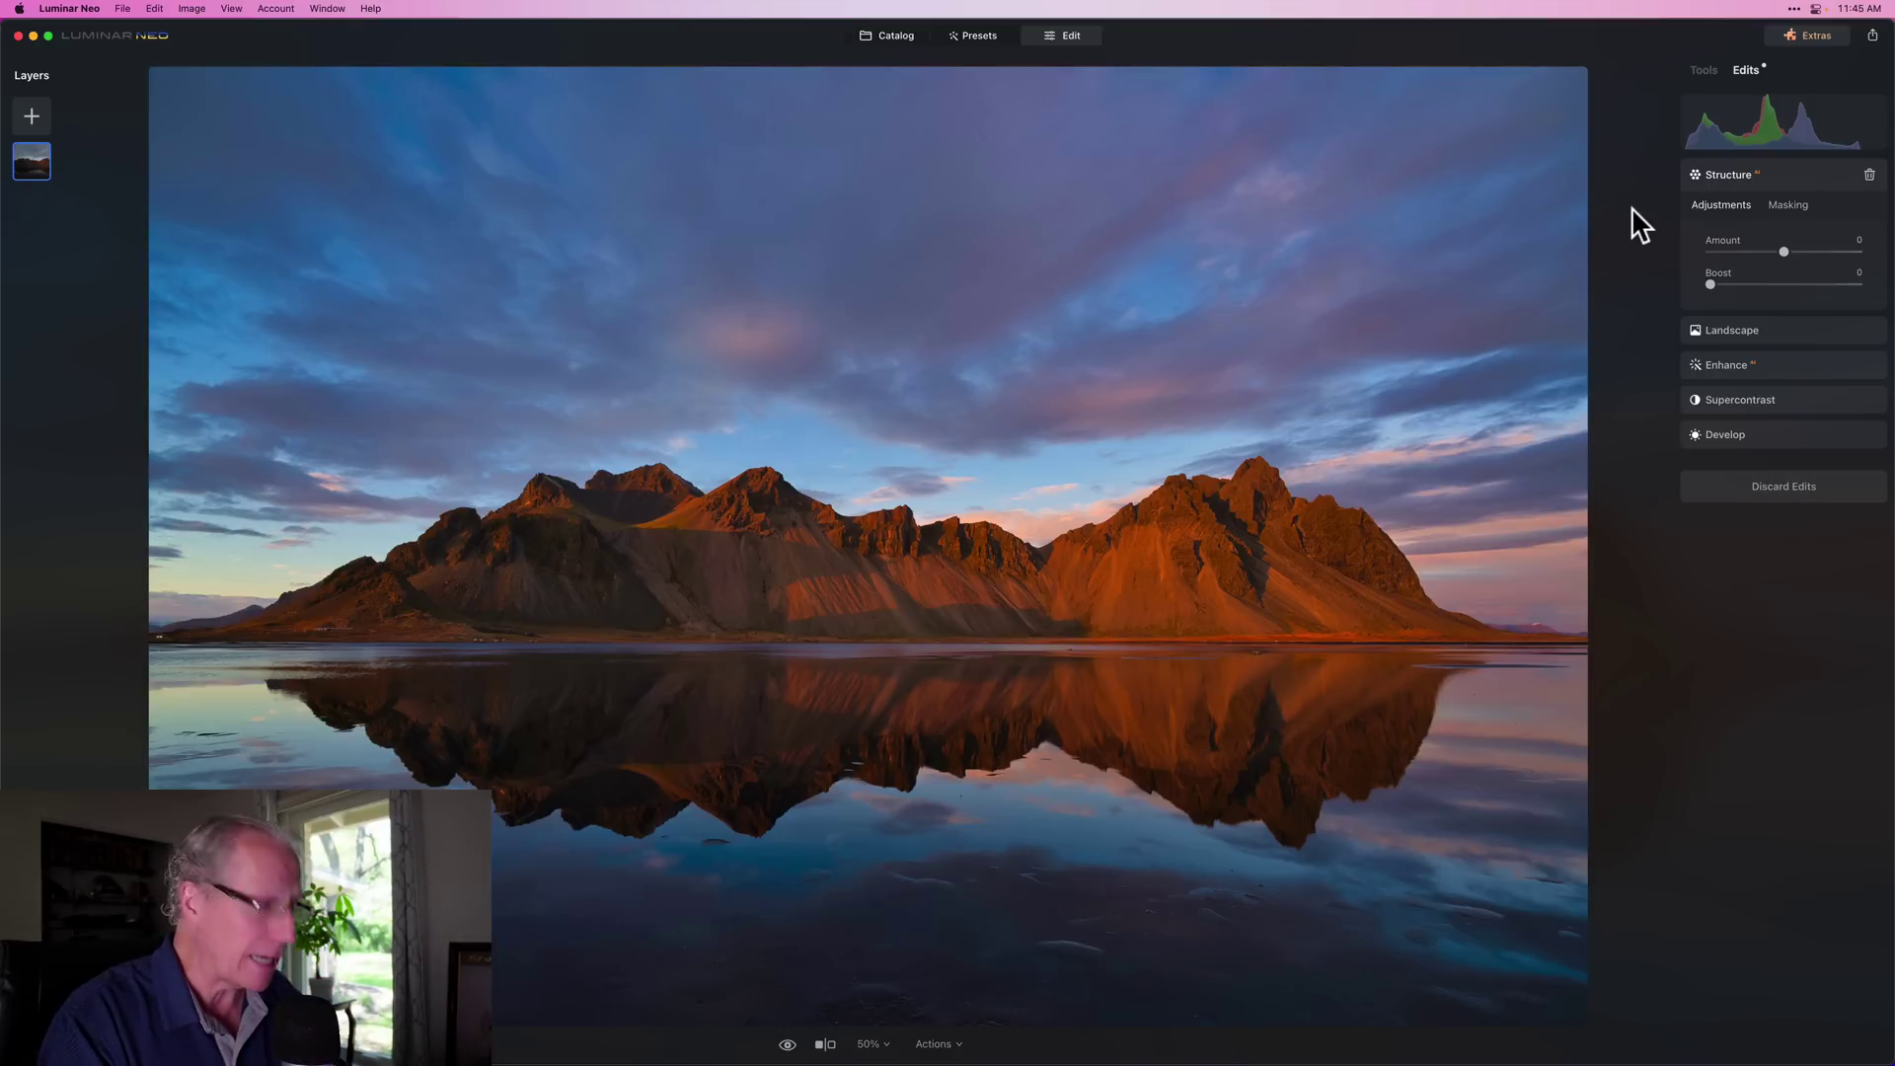
{"action": "left_click", "coordinate": [1631, 207]}
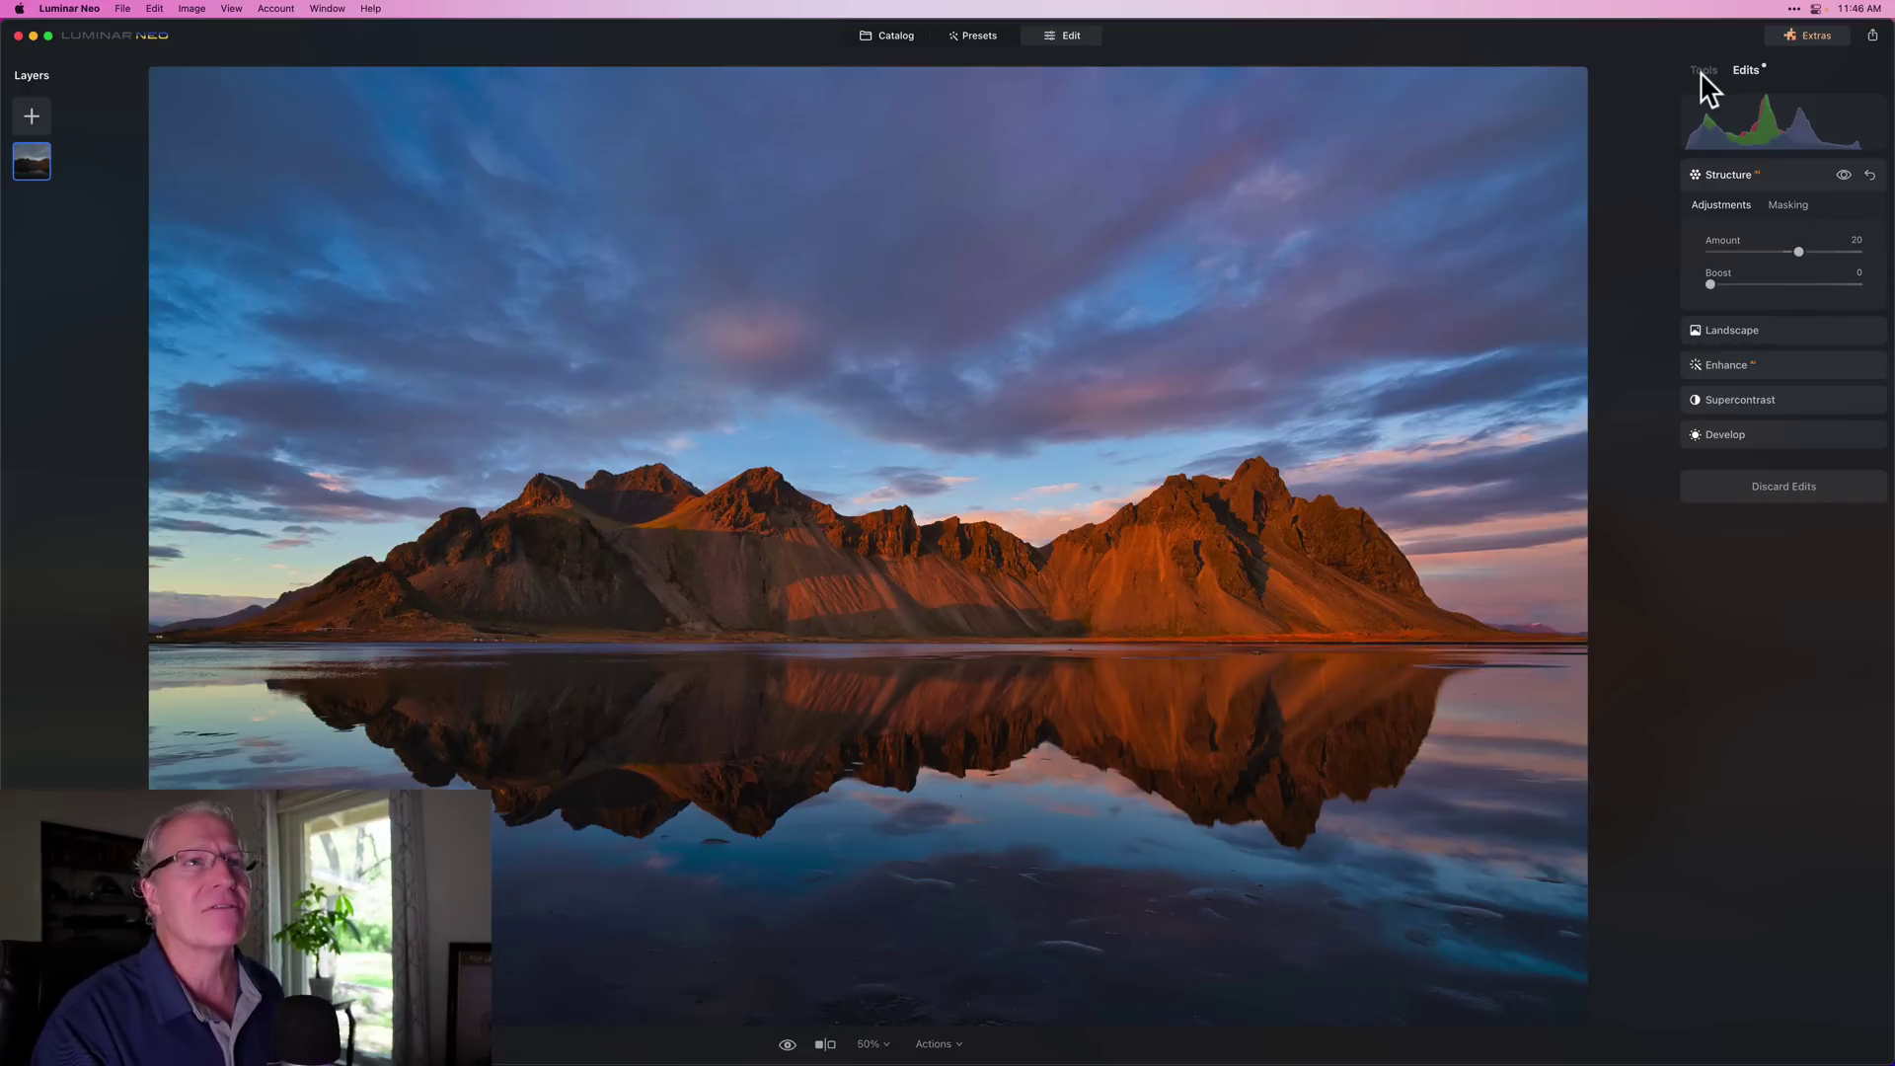
{"action": "left_click", "coordinate": [1701, 70]}
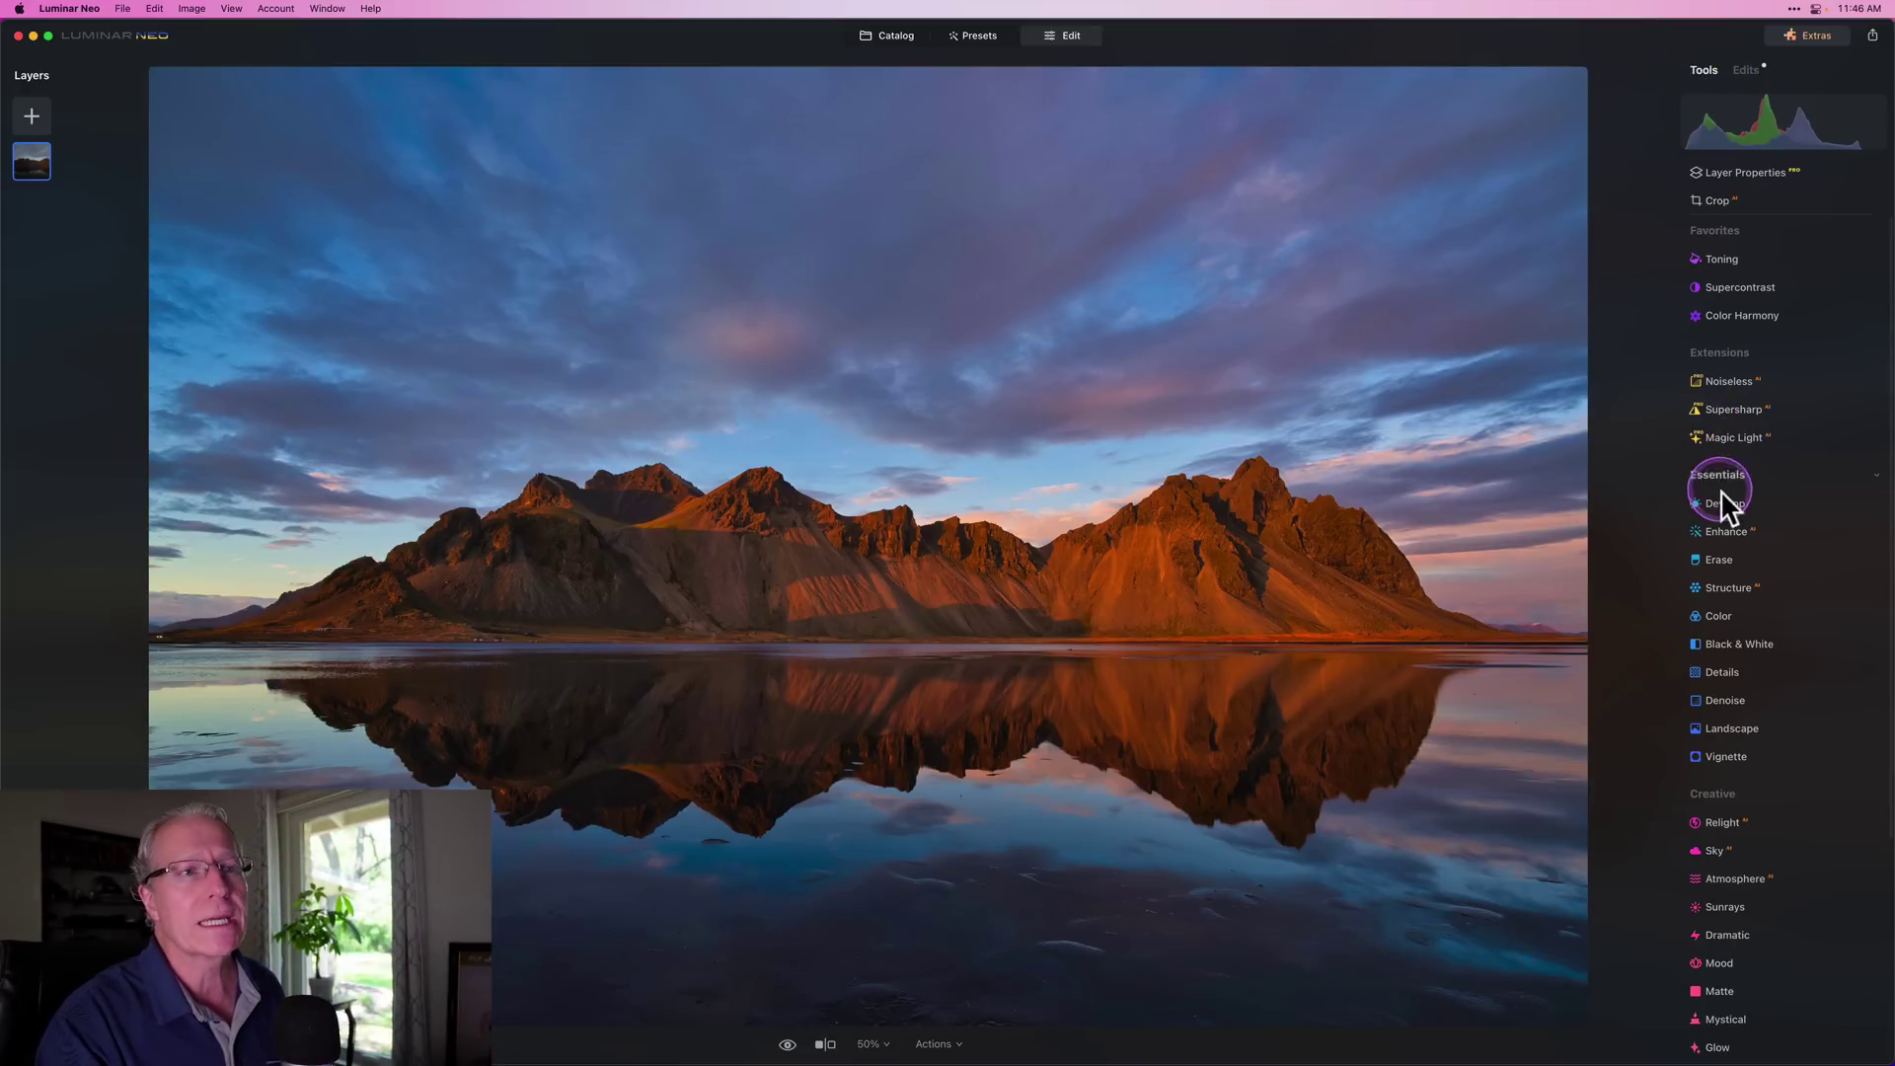
{"action": "left_click", "coordinate": [1724, 499]}
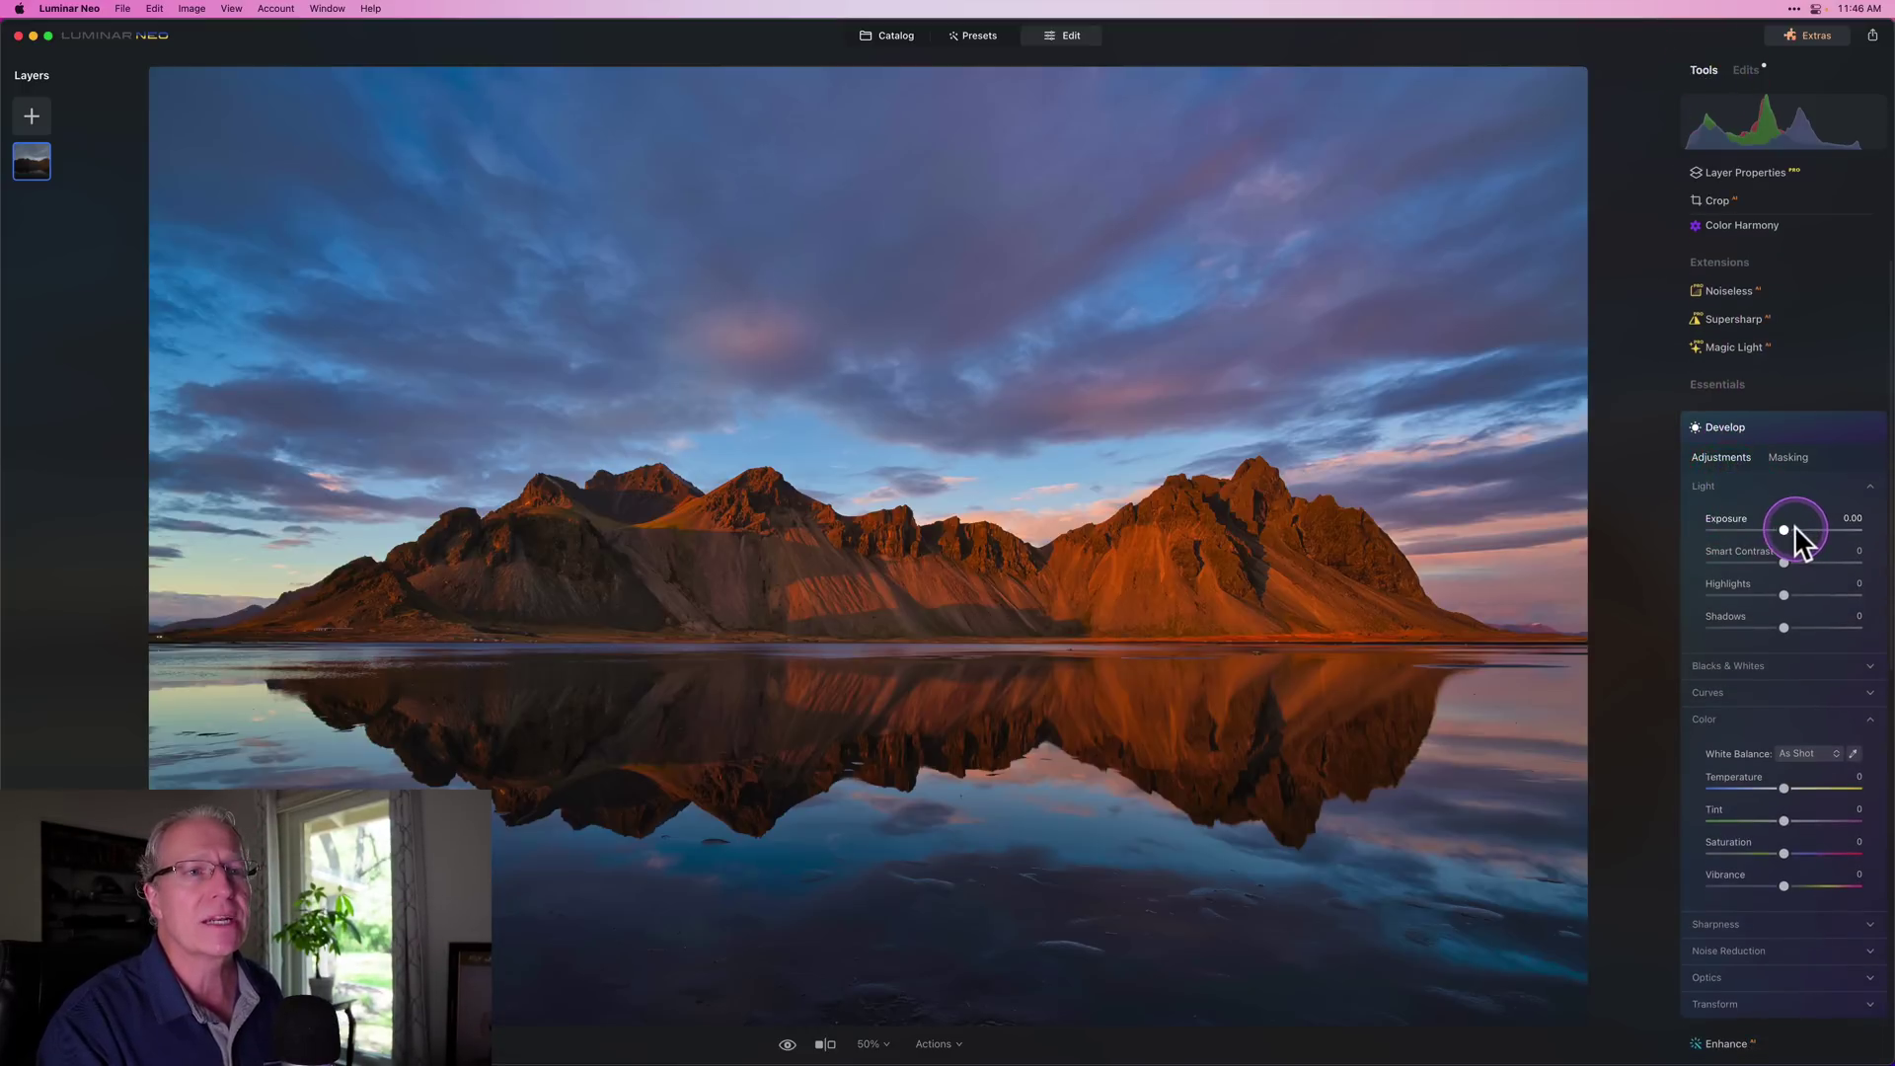
{"action": "left_click", "coordinate": [1794, 529]}
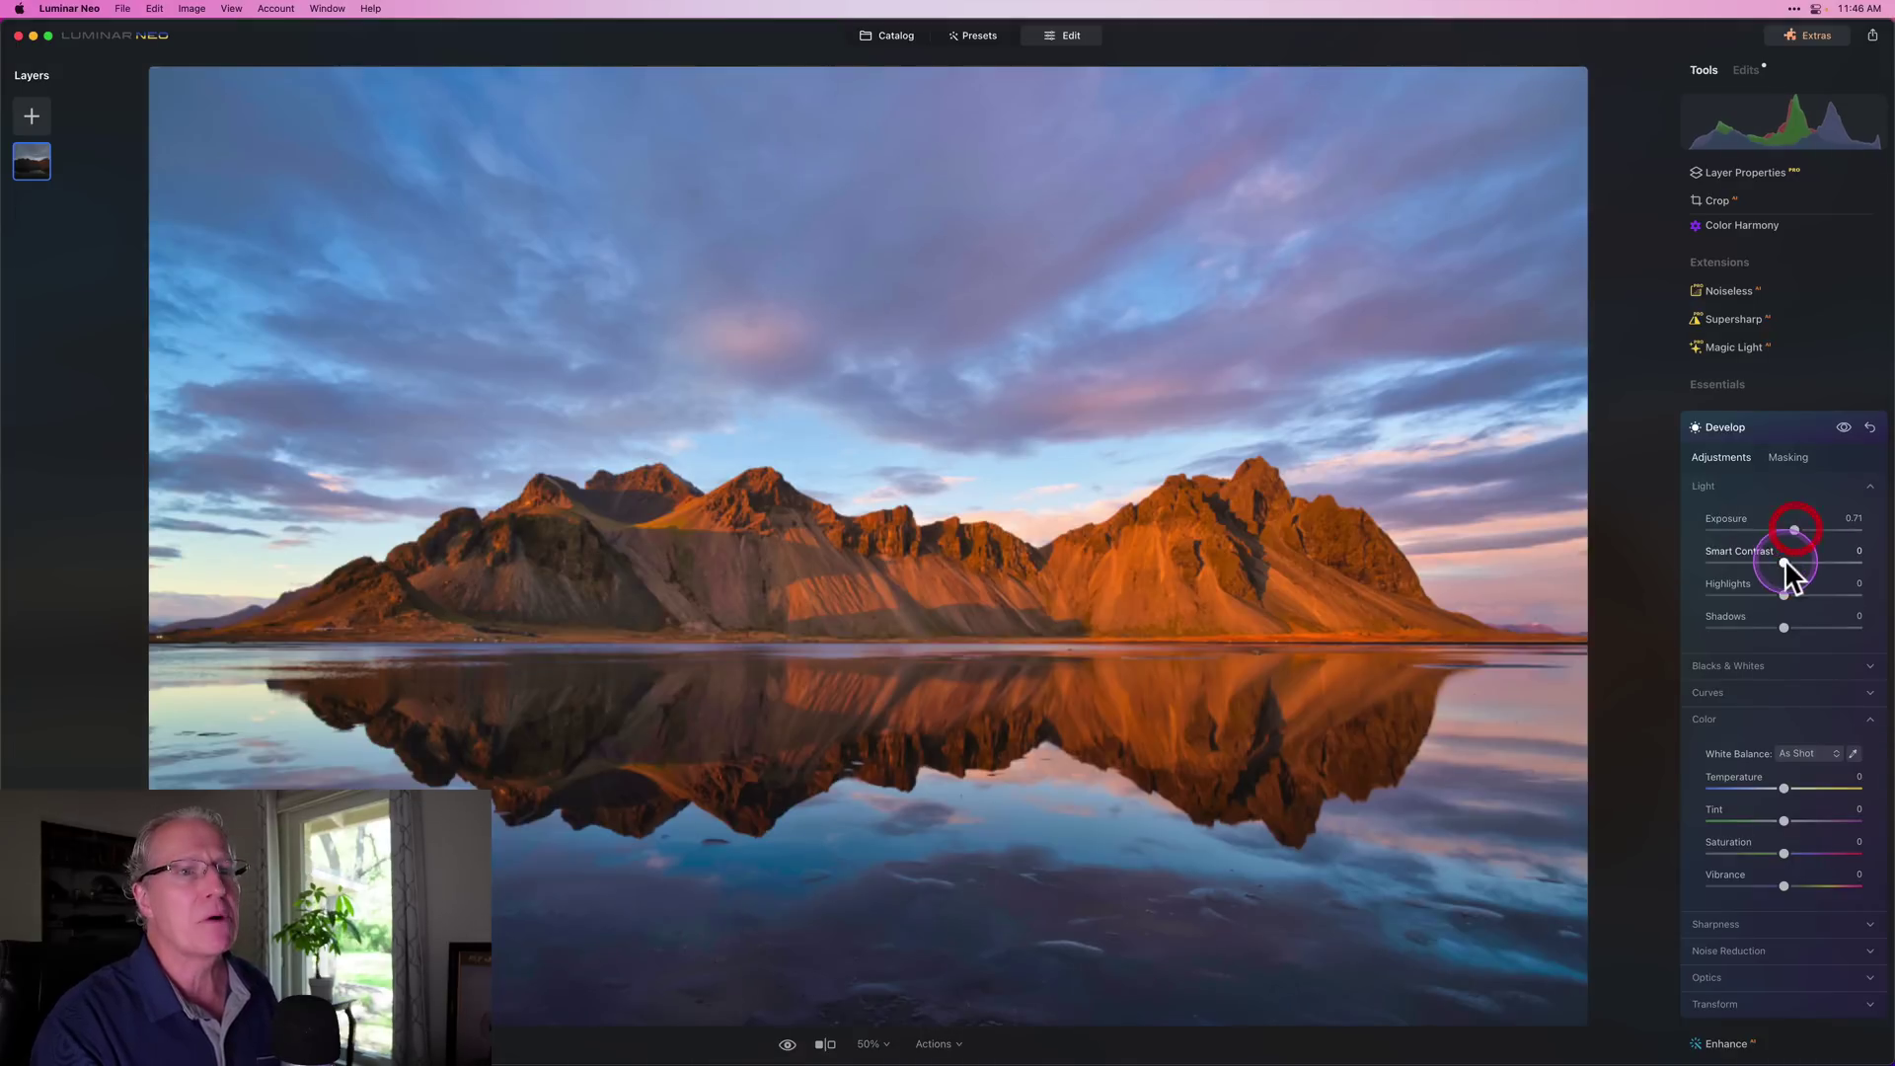
{"action": "left_click_drag", "start_coordinate": [1785, 562], "coordinate": [1753, 594]}
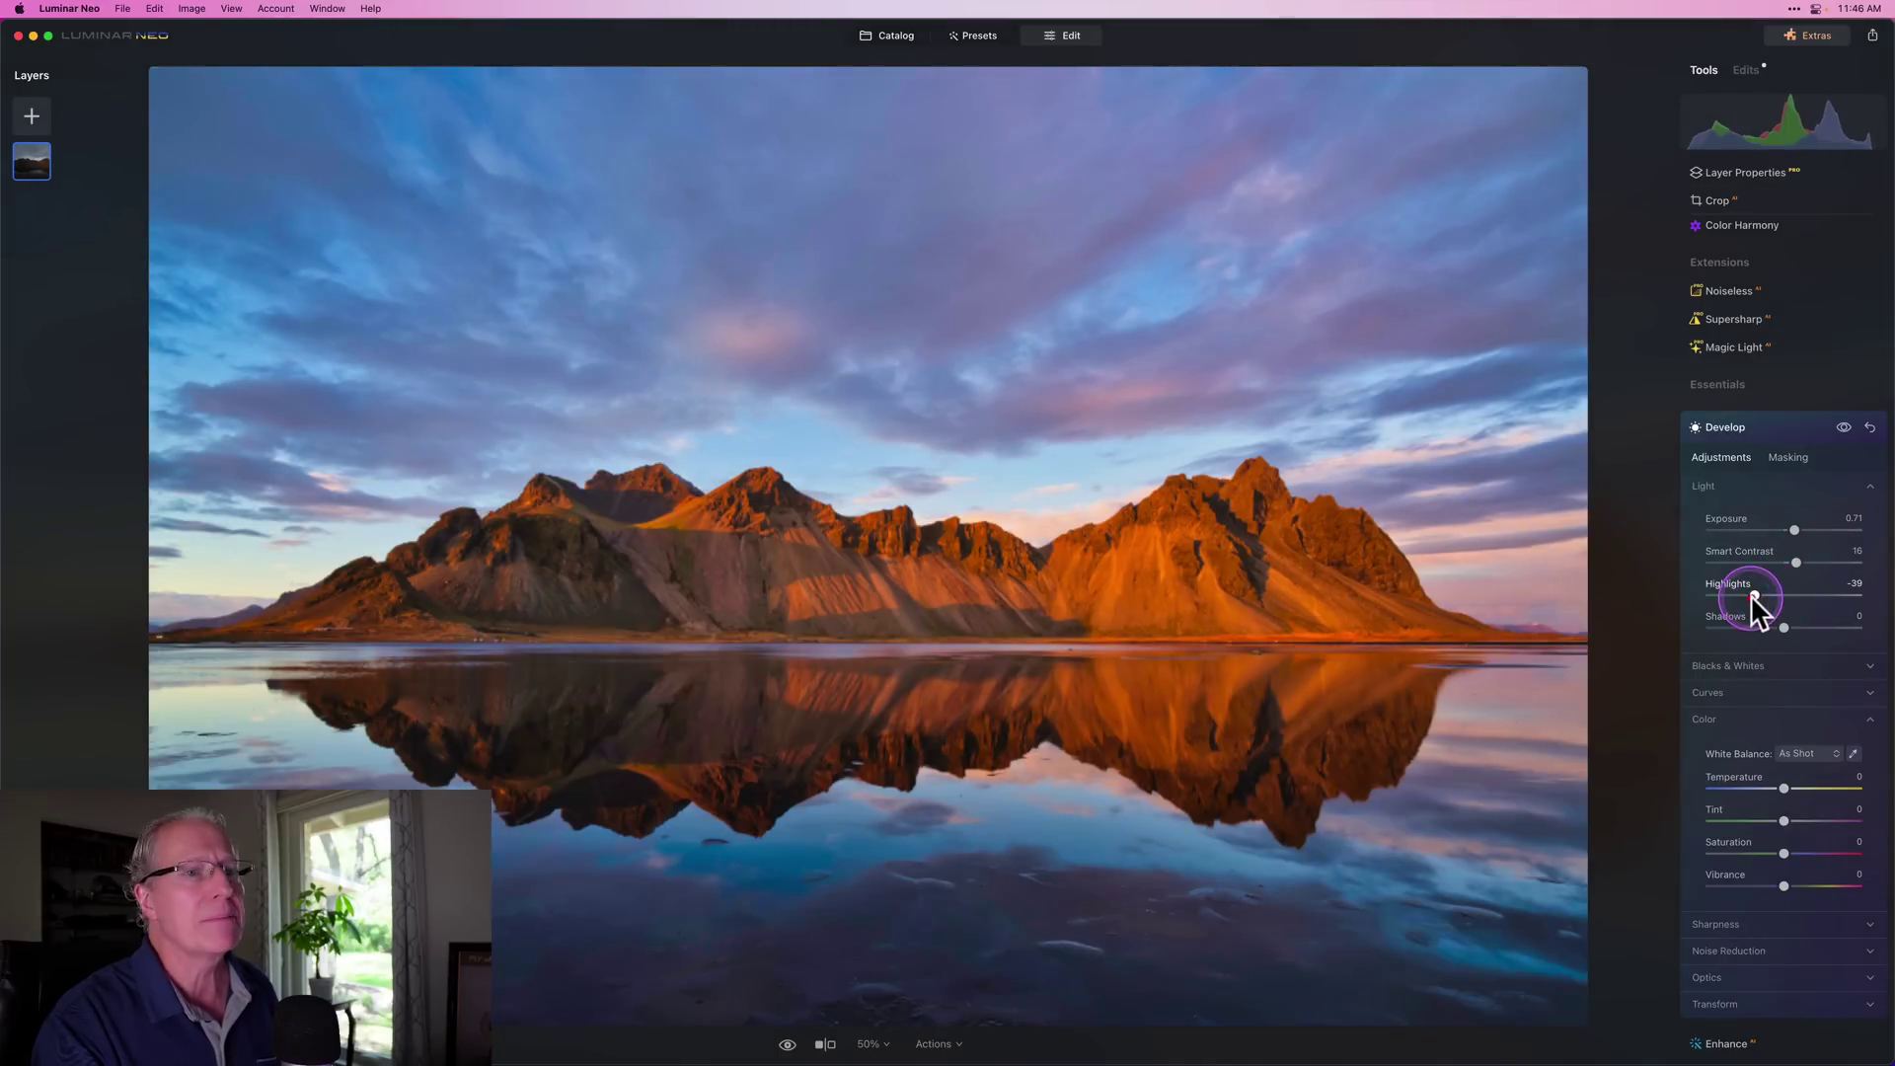
{"action": "left_click", "coordinate": [1785, 629]}
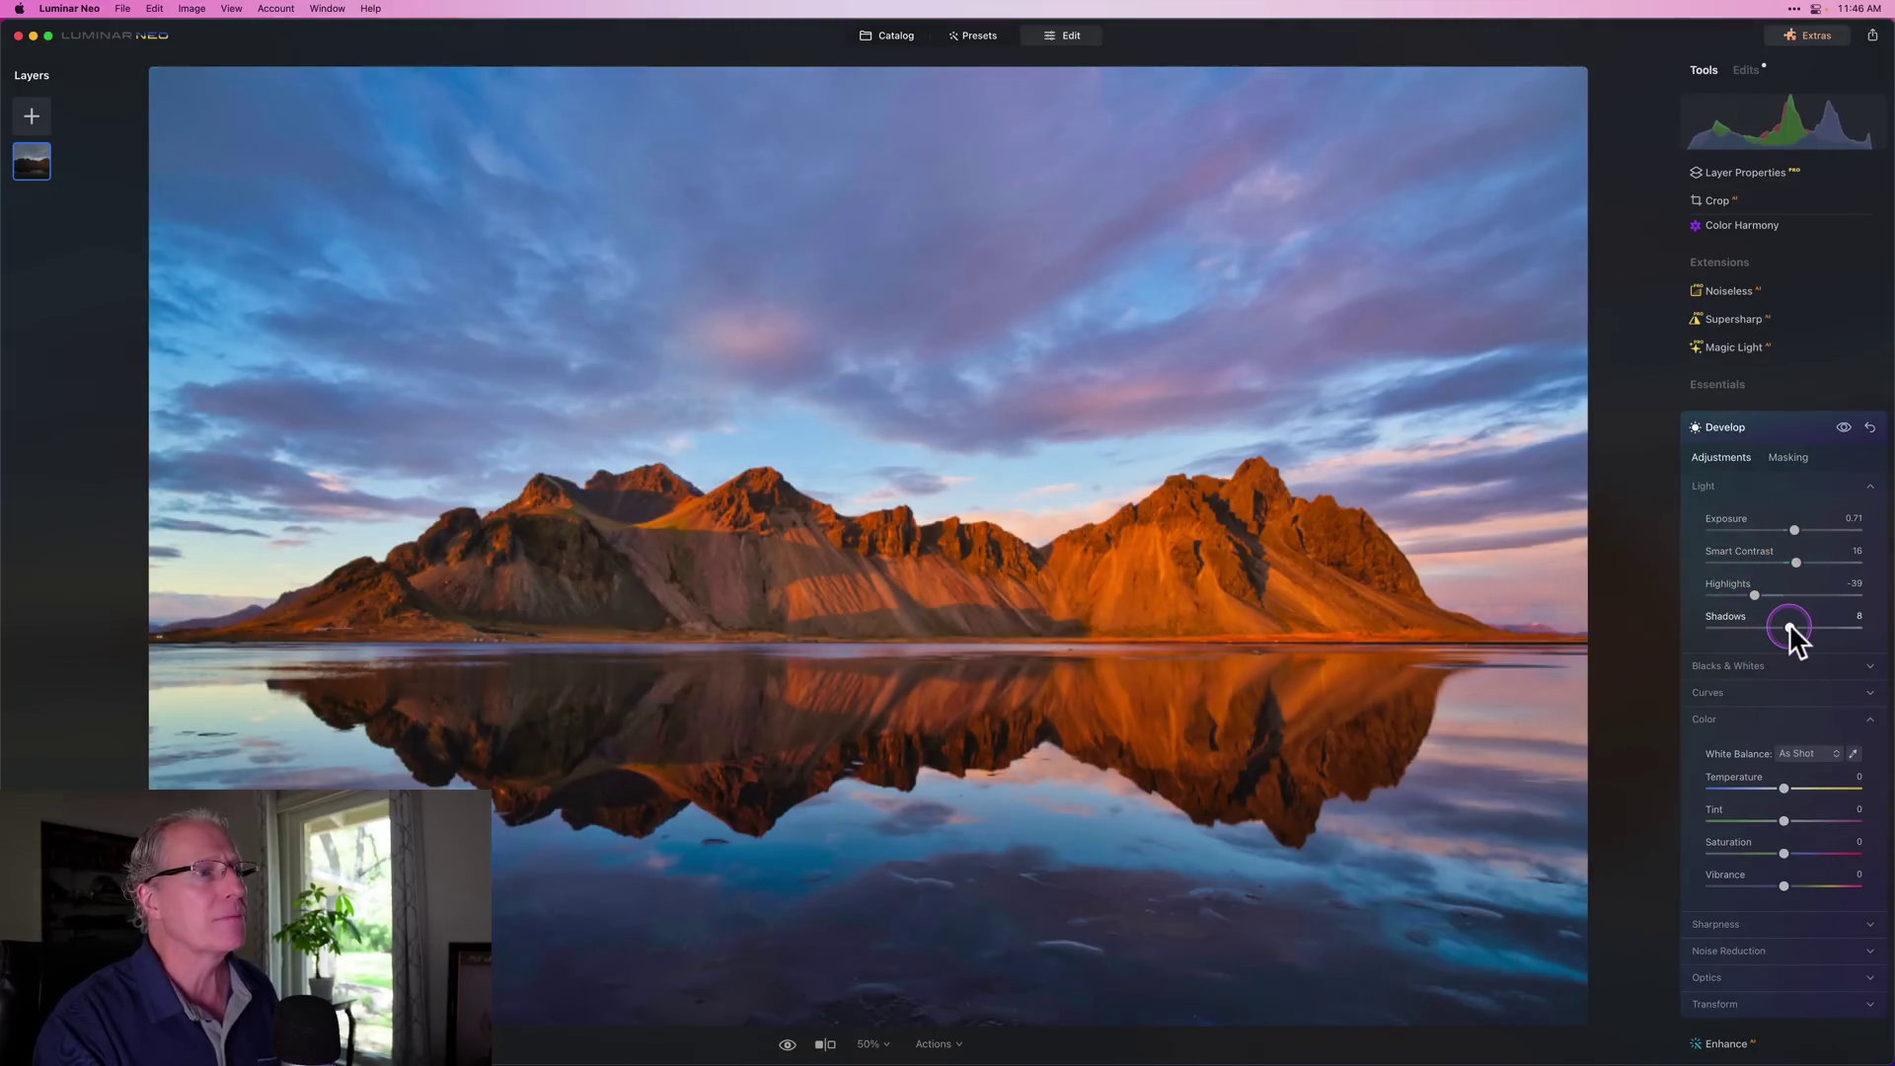
{"action": "left_click", "coordinate": [1798, 626]}
{"action": "left_click_drag", "start_coordinate": [1797, 627], "coordinate": [1749, 591]}
{"action": "left_click", "coordinate": [1761, 594]}
{"action": "left_click", "coordinate": [1783, 789]}
{"action": "left_click_drag", "start_coordinate": [1777, 789], "coordinate": [1789, 790]}
{"action": "left_click", "coordinate": [1775, 432]}
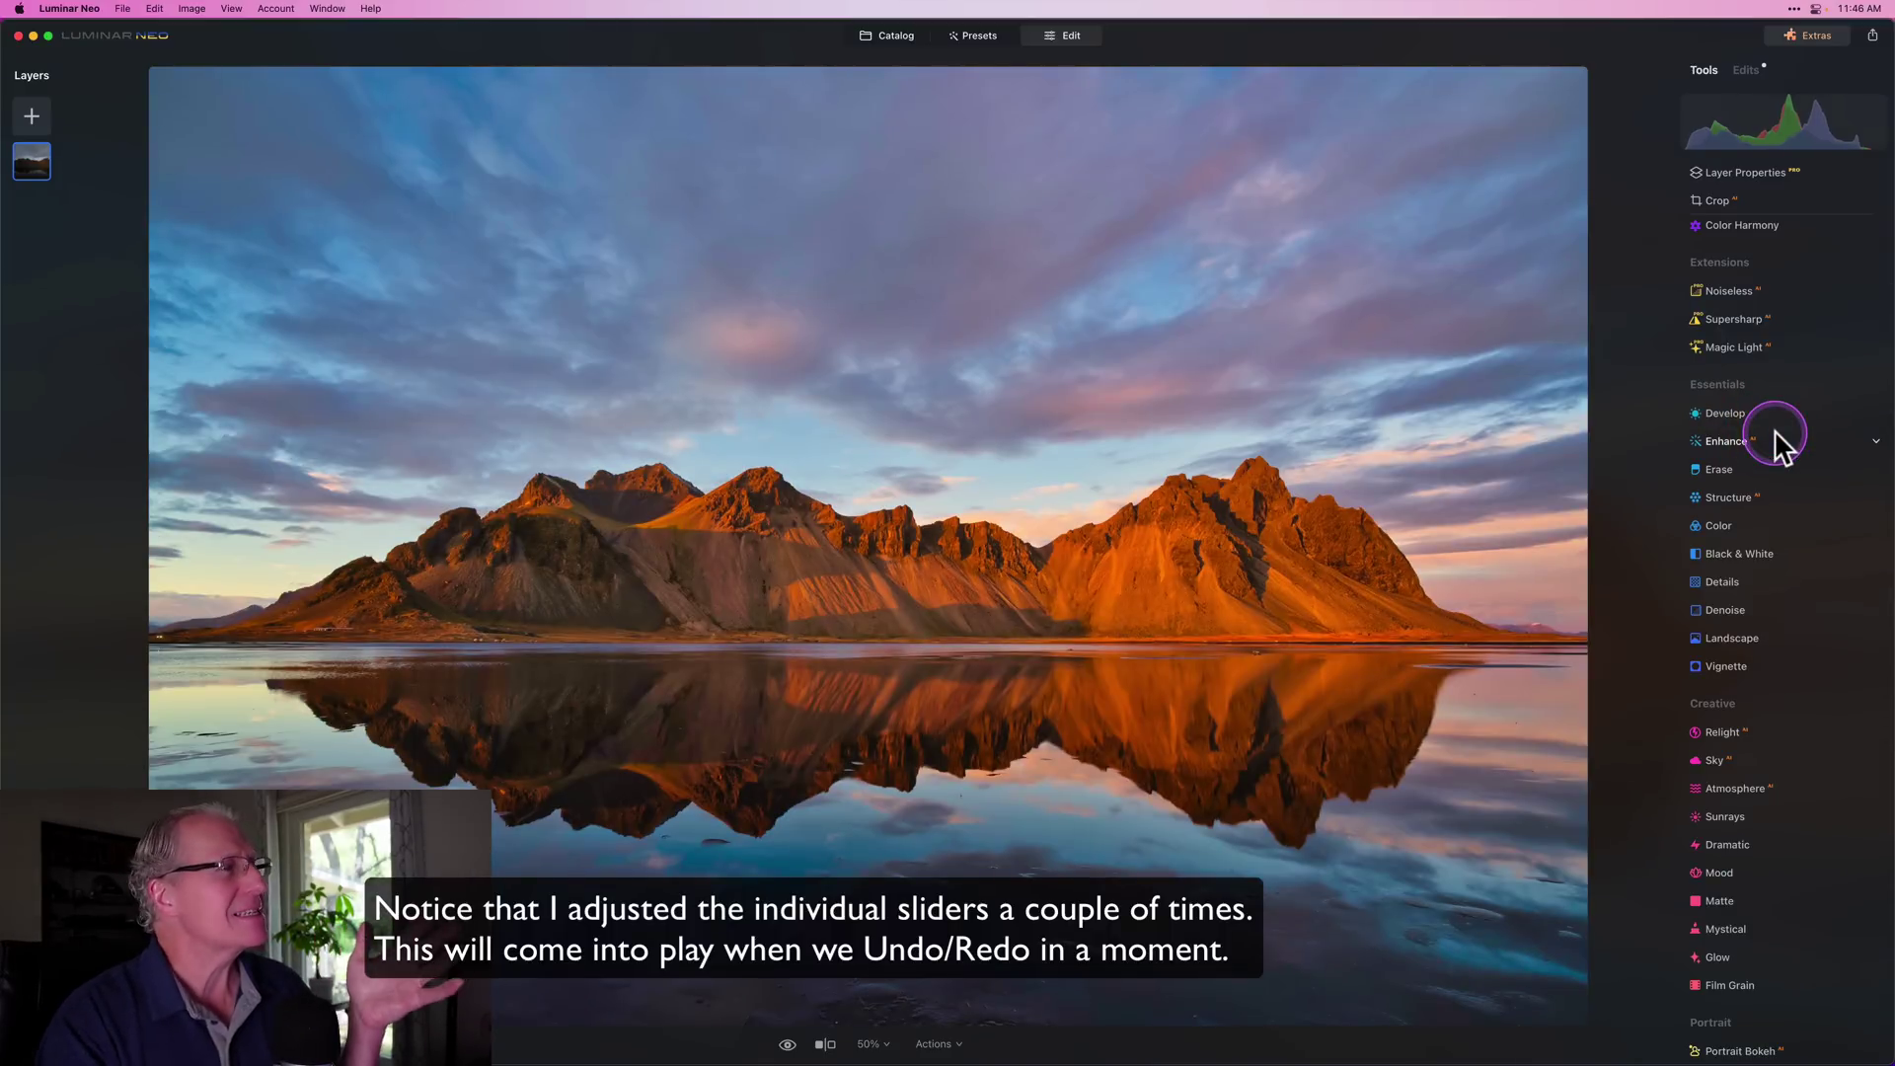
{"action": "left_click", "coordinate": [1761, 485]}
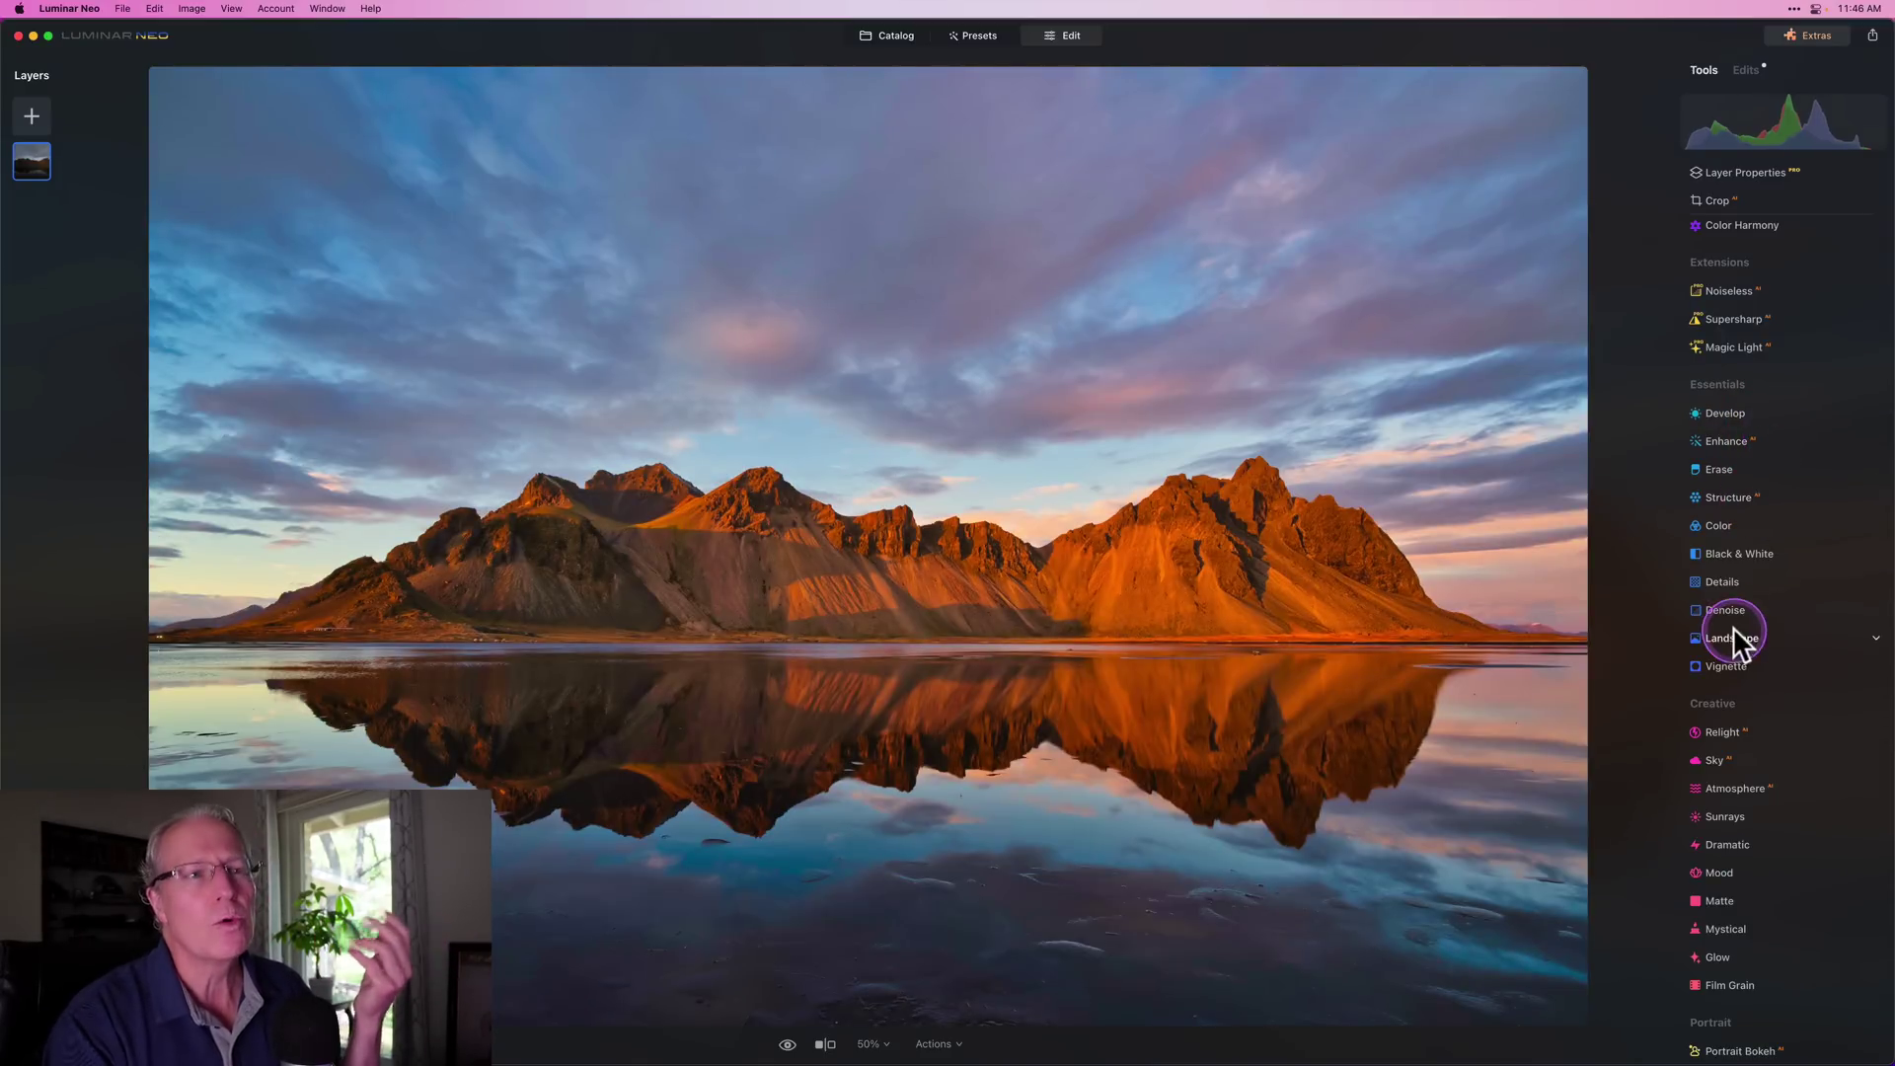
Lower the Color tool's HSL orange saturation to -28
{"action": "left_click", "coordinate": [1727, 528]}
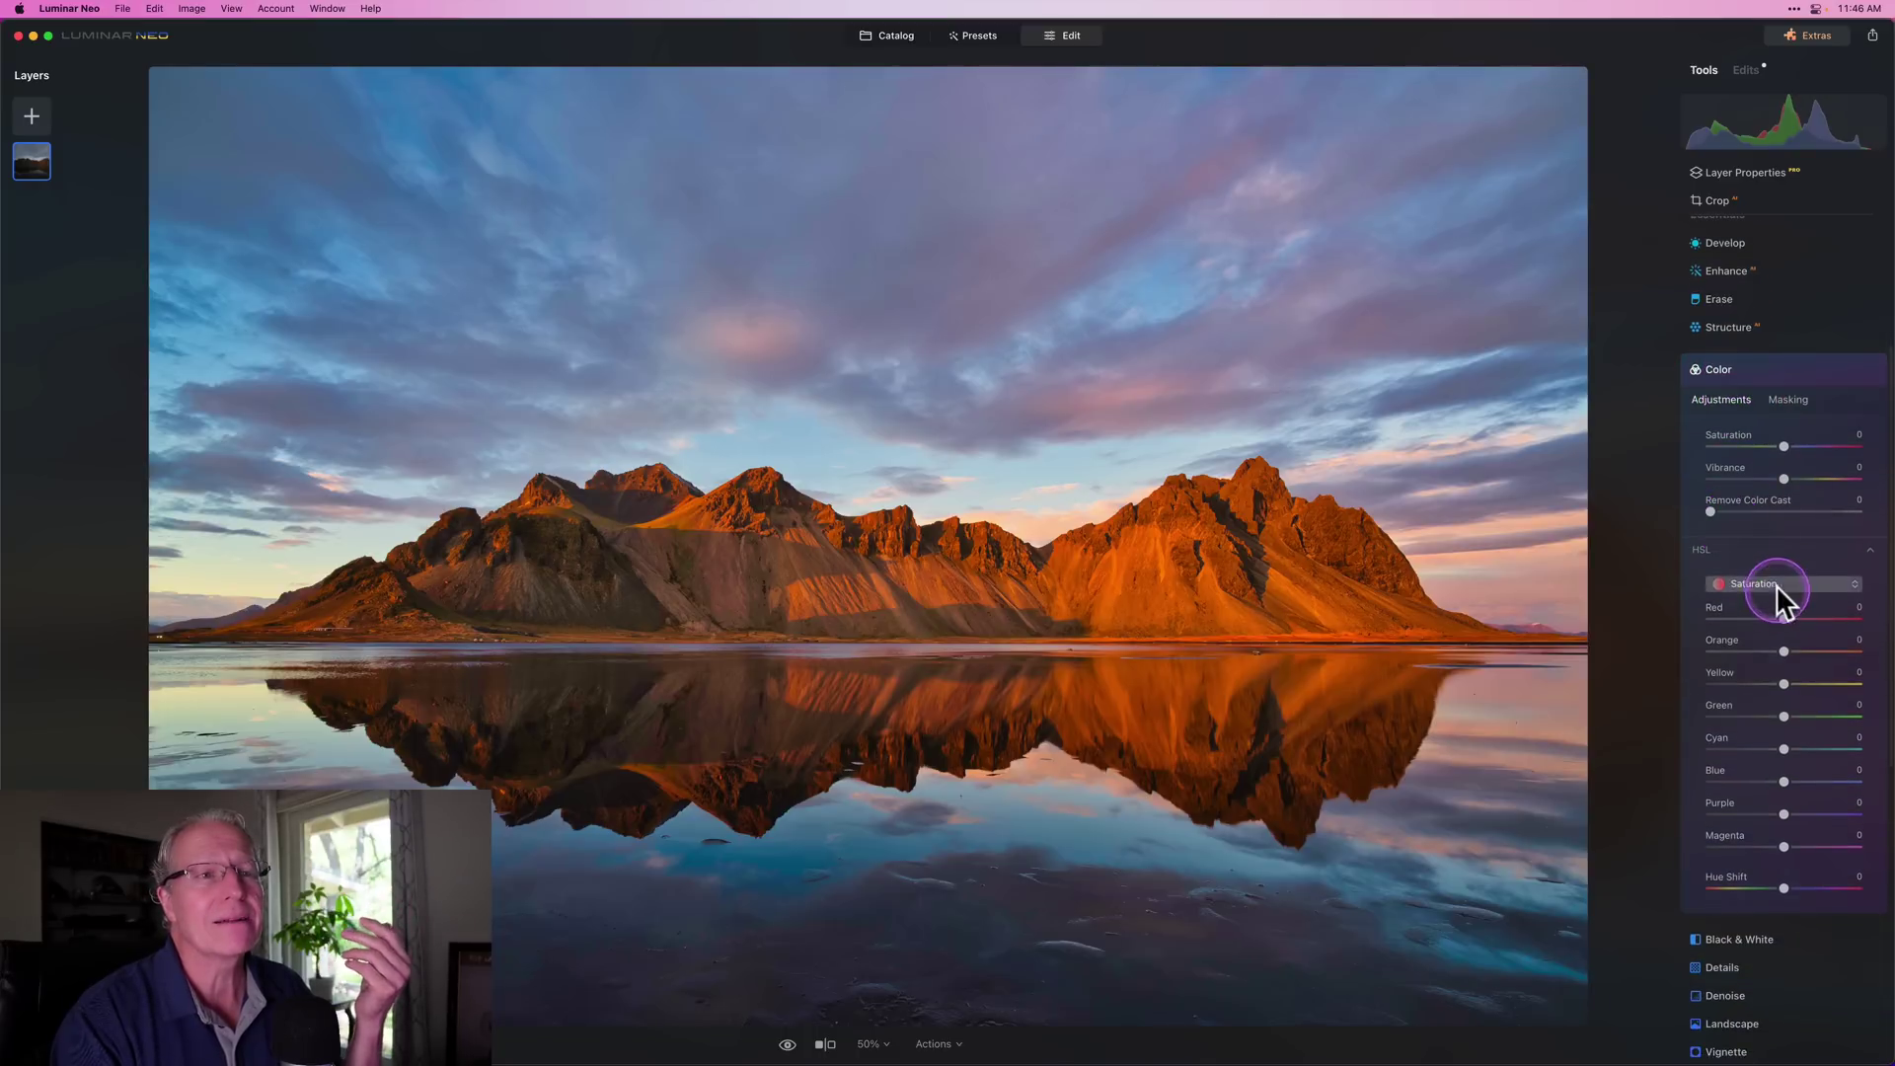
{"action": "left_click_drag", "start_coordinate": [1783, 647], "coordinate": [1774, 649]}
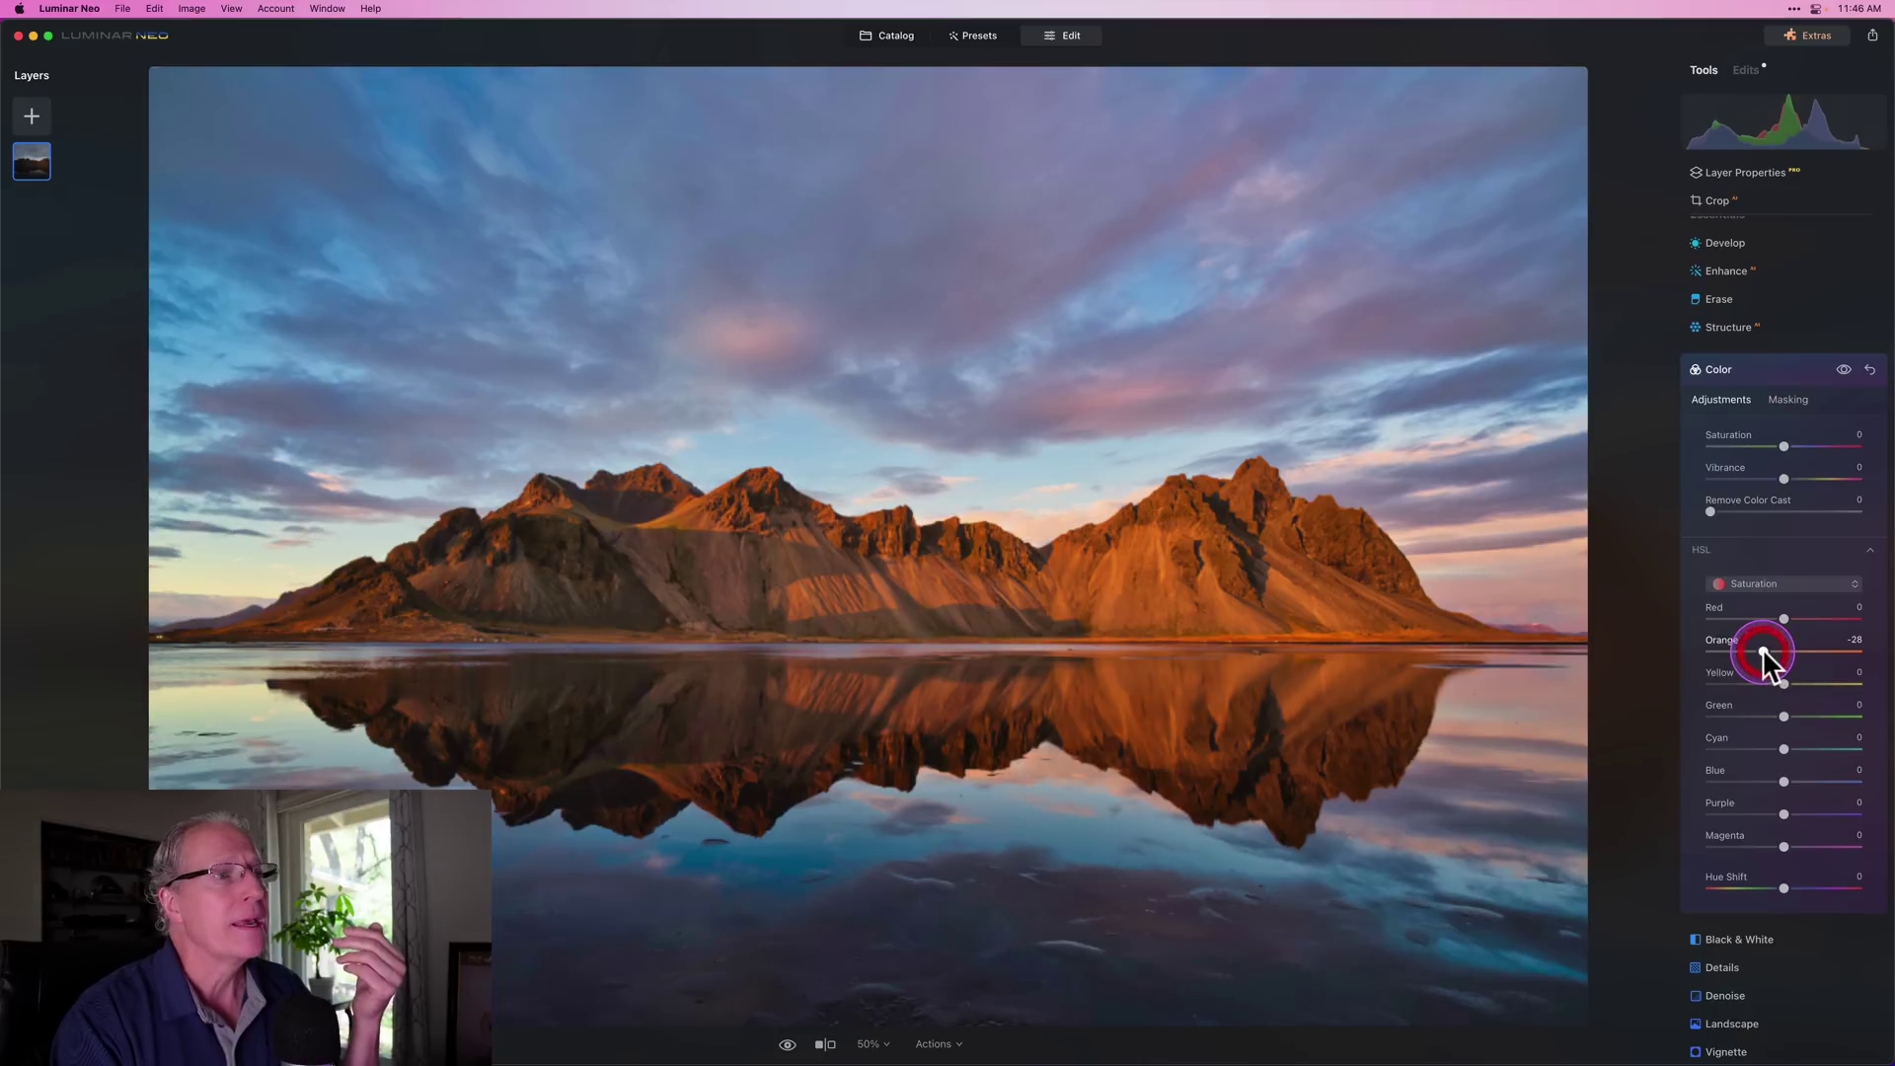
{"action": "left_click", "coordinate": [1769, 371]}
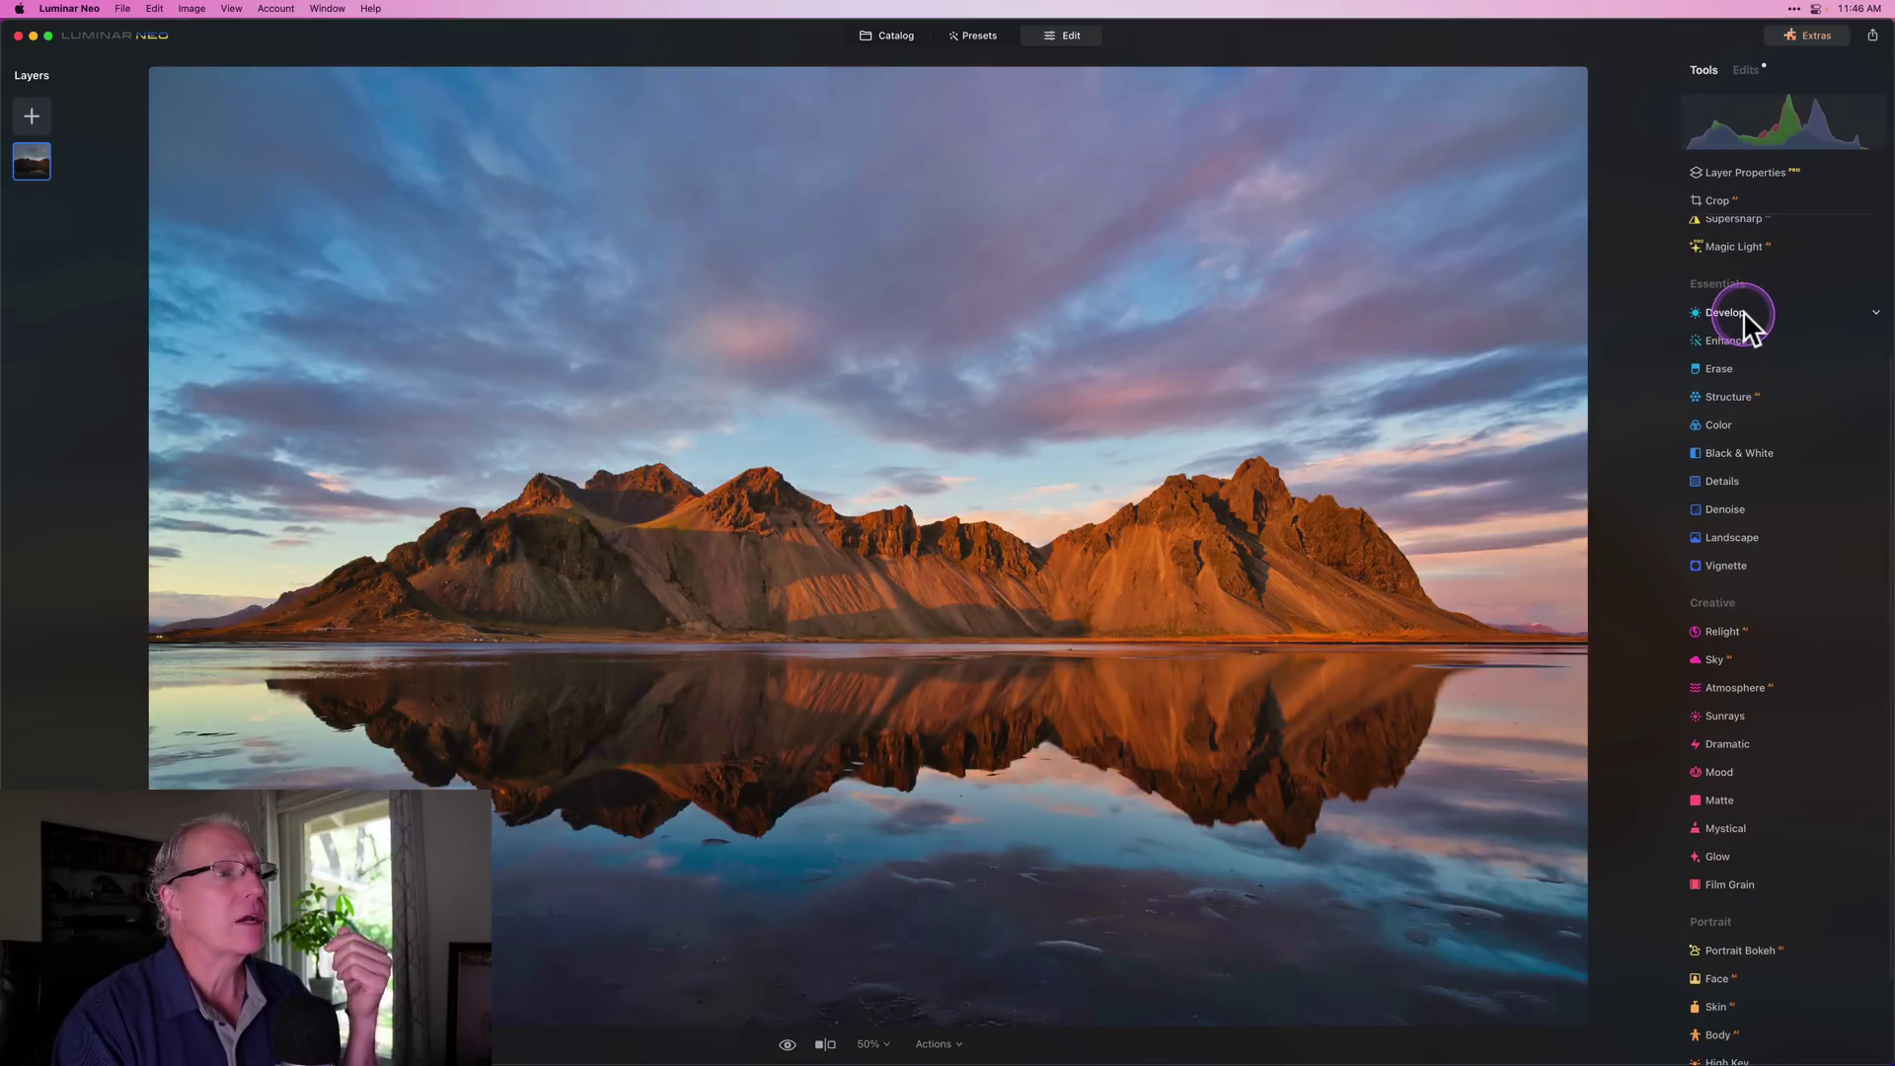
In Develop, set white balance tint to 16 and temperature to -6
{"action": "left_click", "coordinate": [1743, 312]}
{"action": "mouse_move", "coordinate": [1785, 709]}
{"action": "left_mouse_down"}
{"action": "mouse_move", "coordinate": [1783, 734]}
{"action": "mouse_move", "coordinate": [1789, 717]}
{"action": "left_mouse_up"}
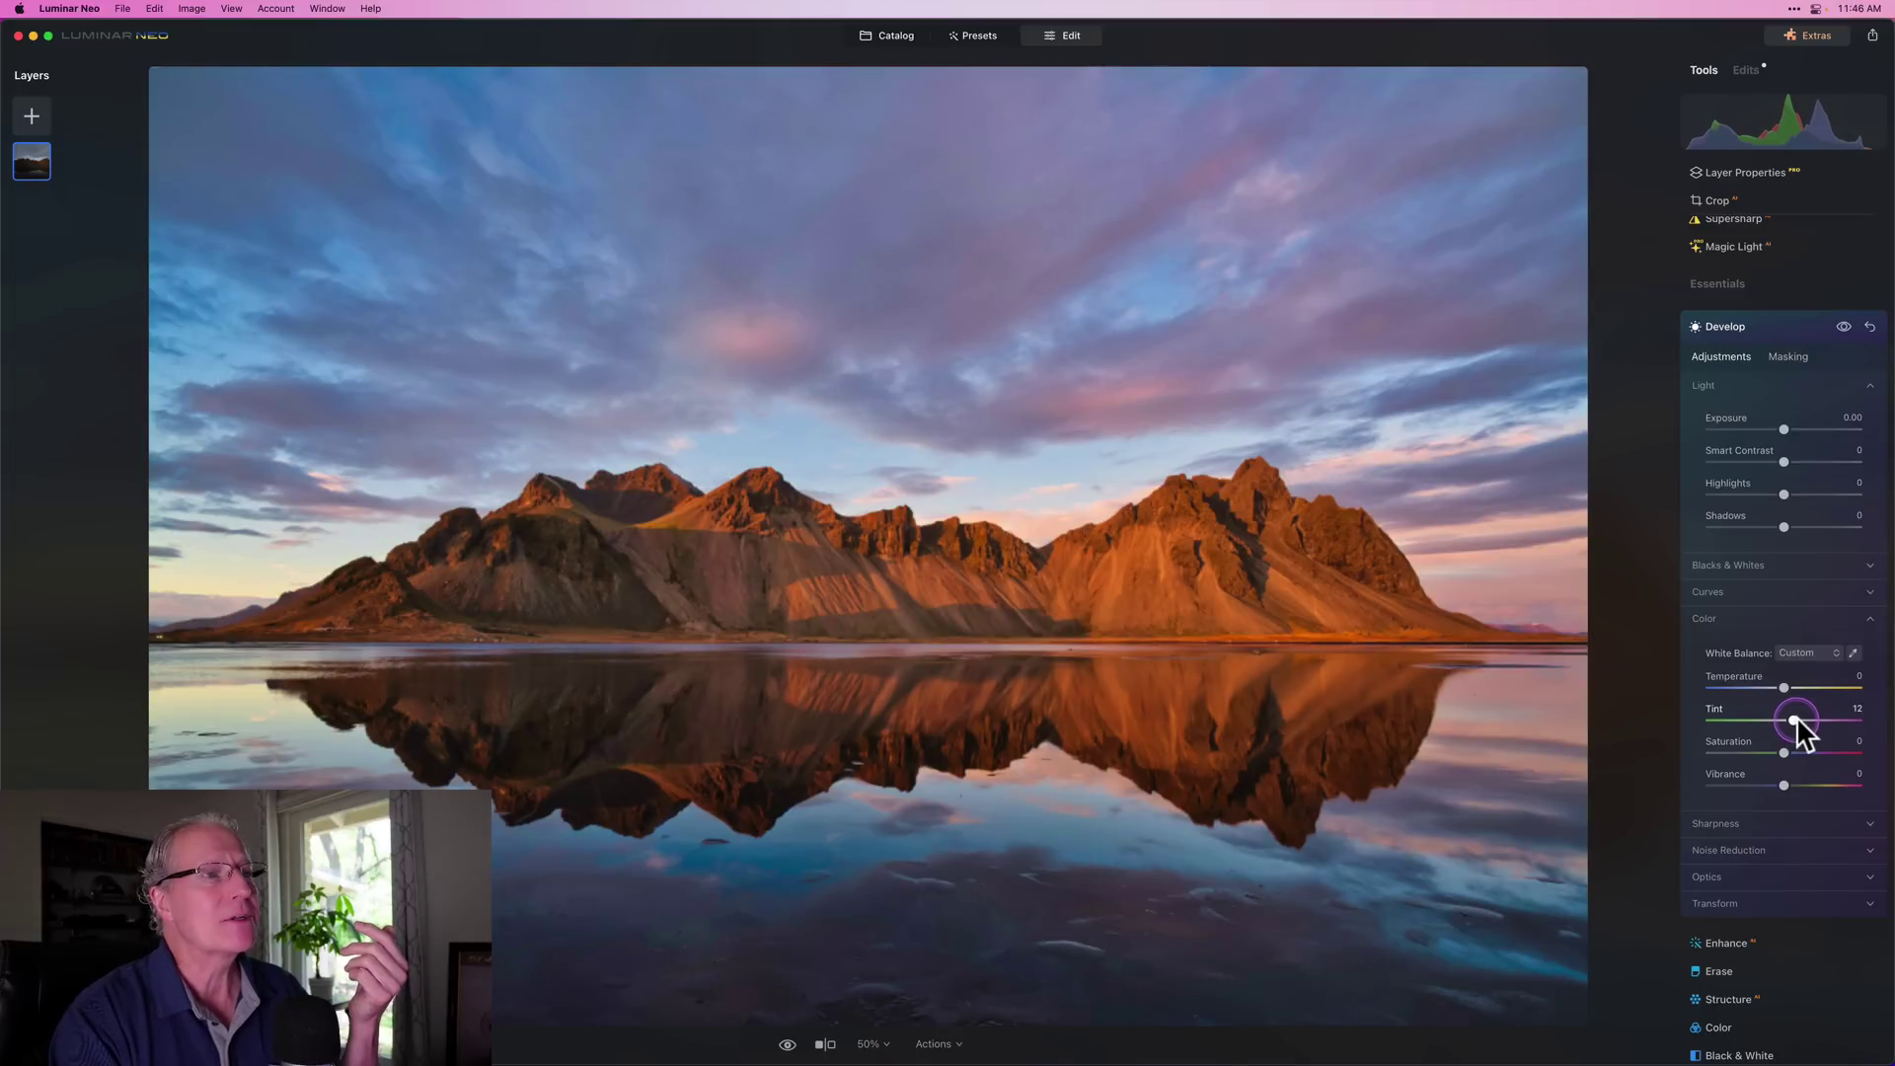
{"action": "left_click_drag", "start_coordinate": [1796, 715], "coordinate": [1779, 687]}
{"action": "left_click", "coordinate": [1789, 683]}
{"action": "left_click", "coordinate": [1803, 347]}
{"action": "left_click", "coordinate": [1794, 325]}
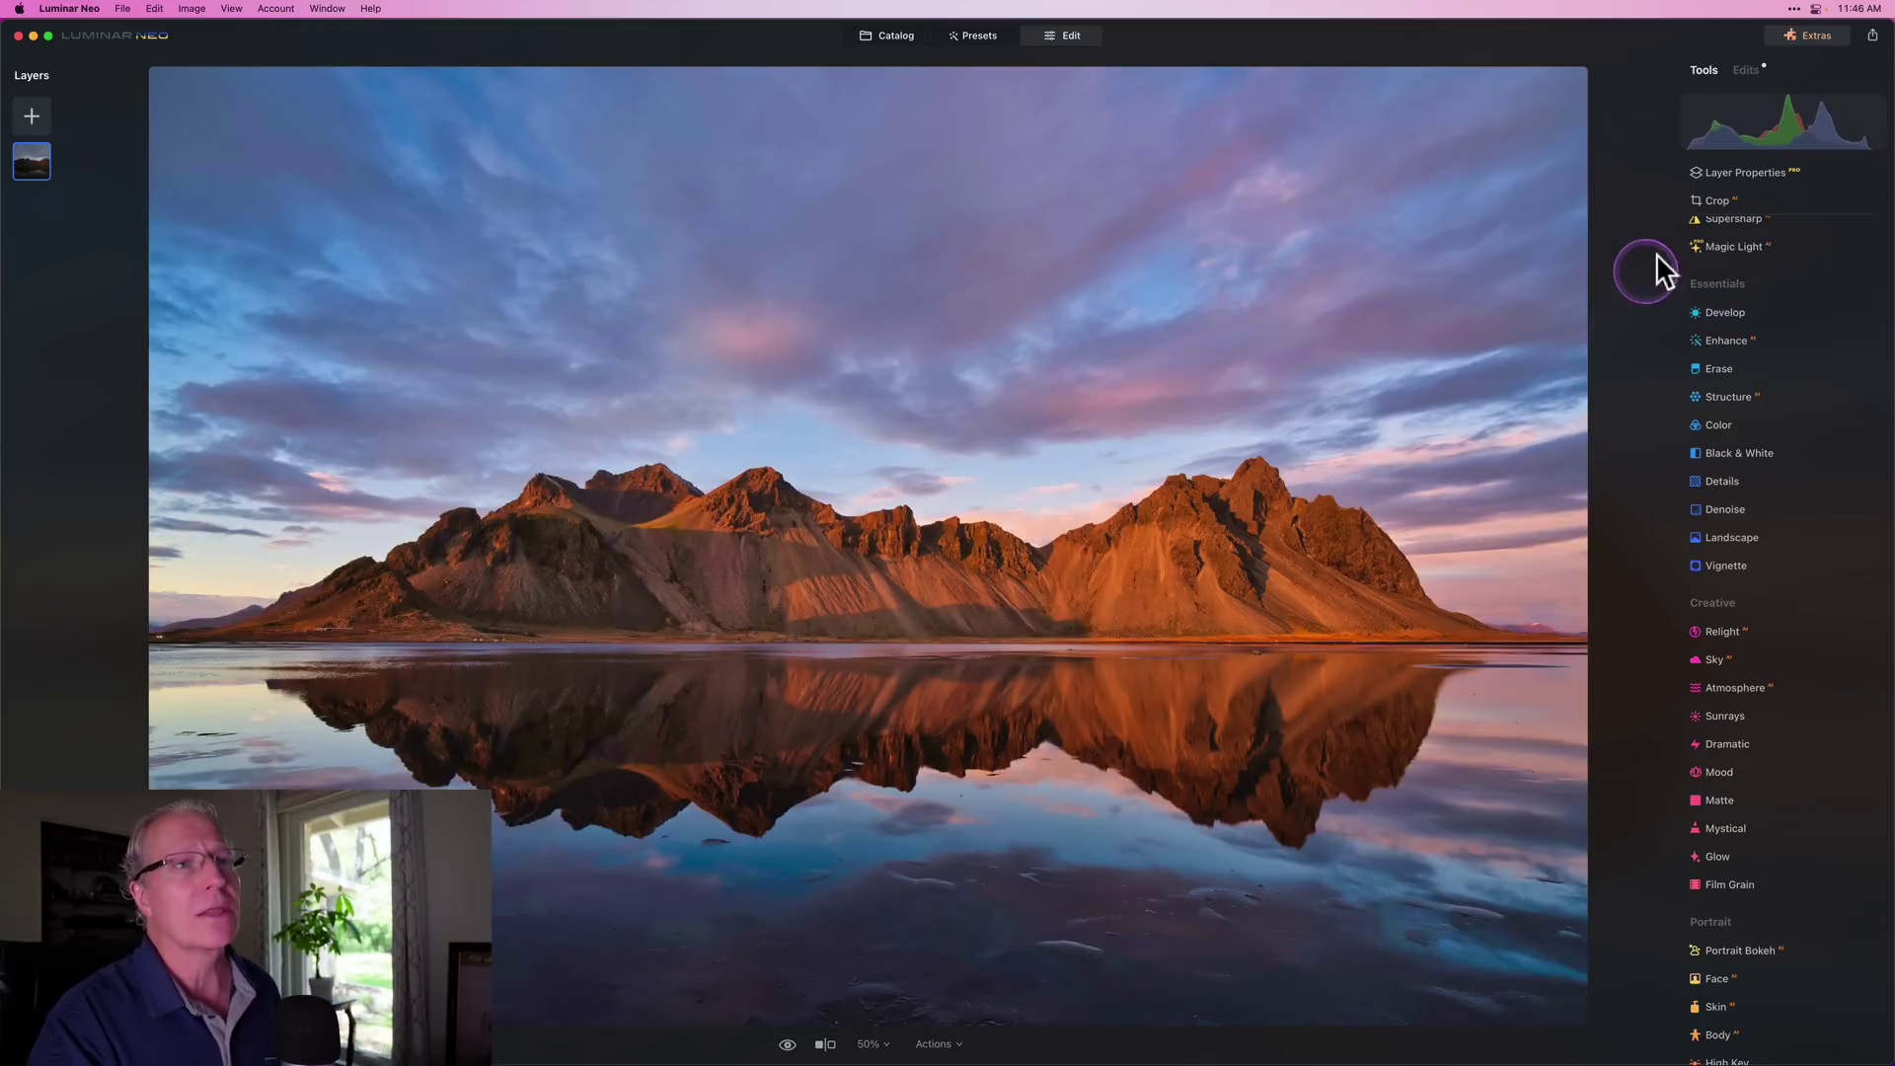
In the edit stack, show the Color edit's HSL saturation values
{"action": "left_click", "coordinate": [1744, 67]}
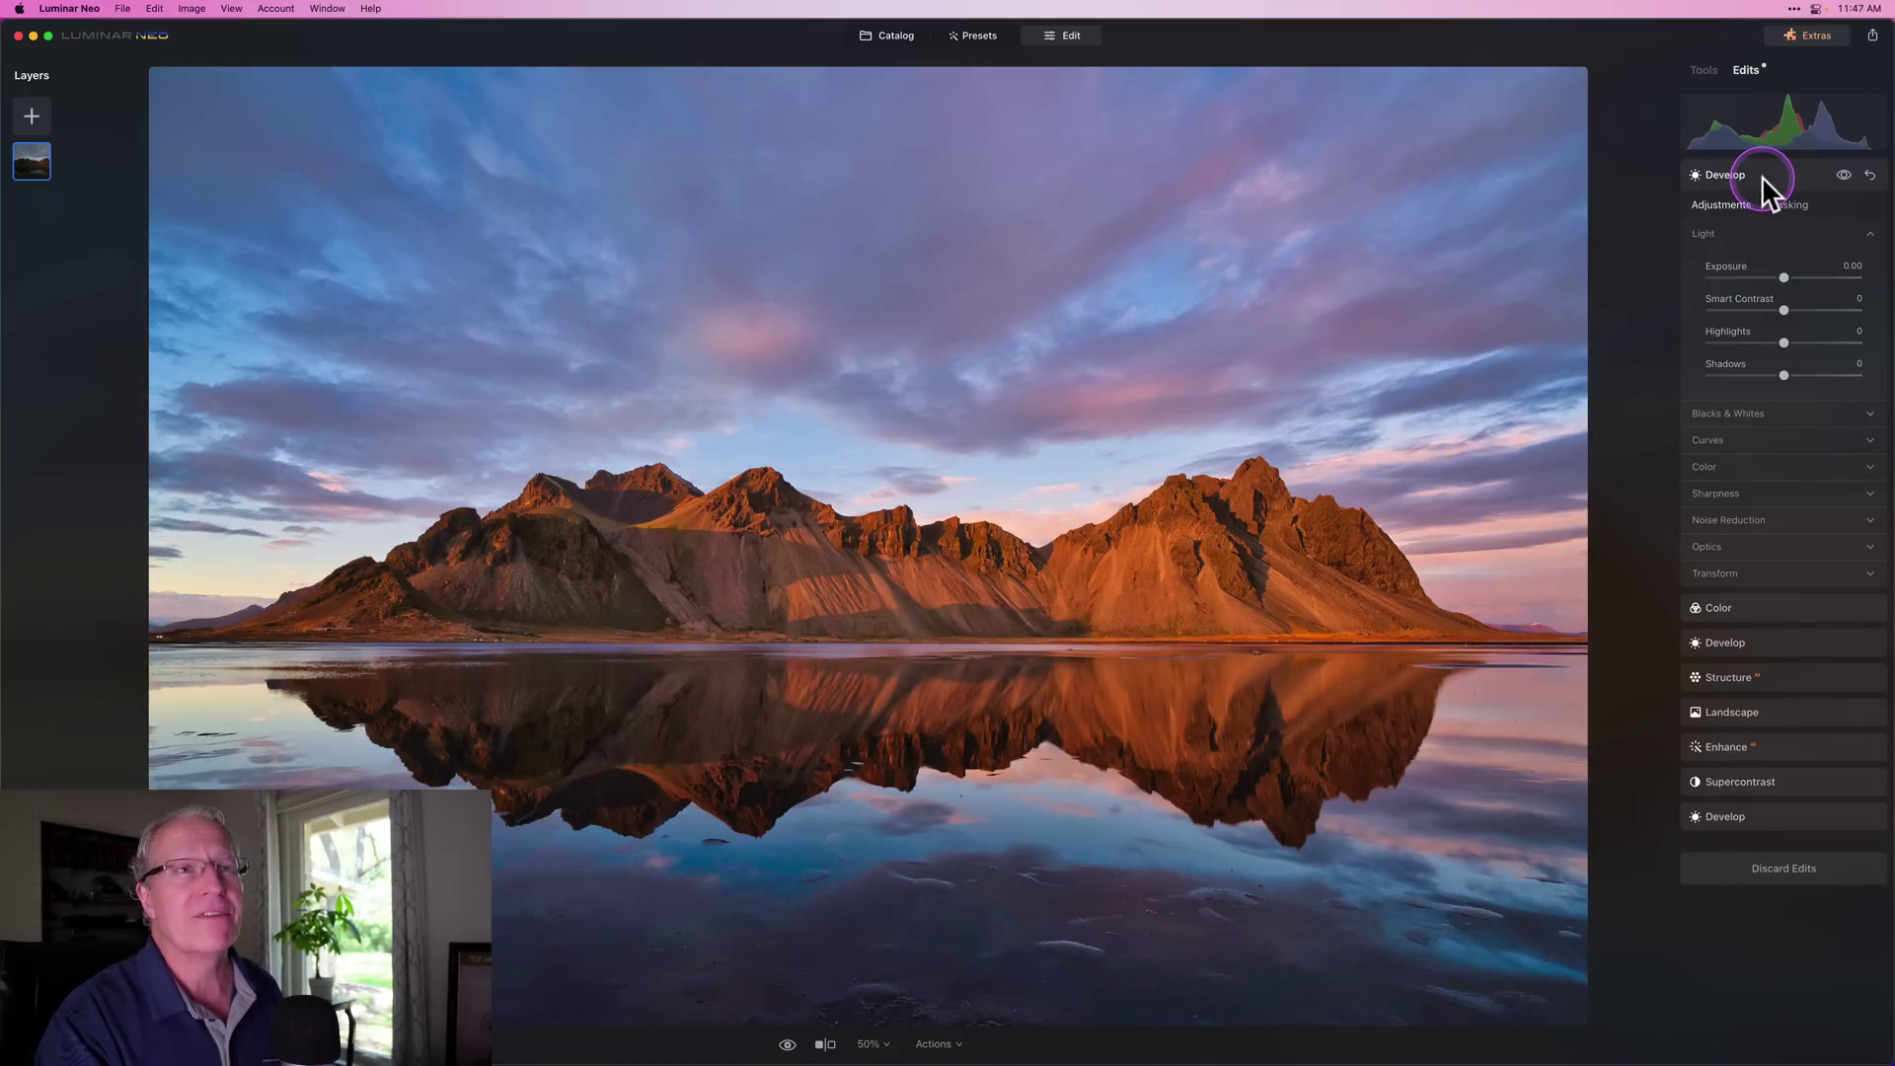
{"action": "left_click", "coordinate": [1727, 463]}
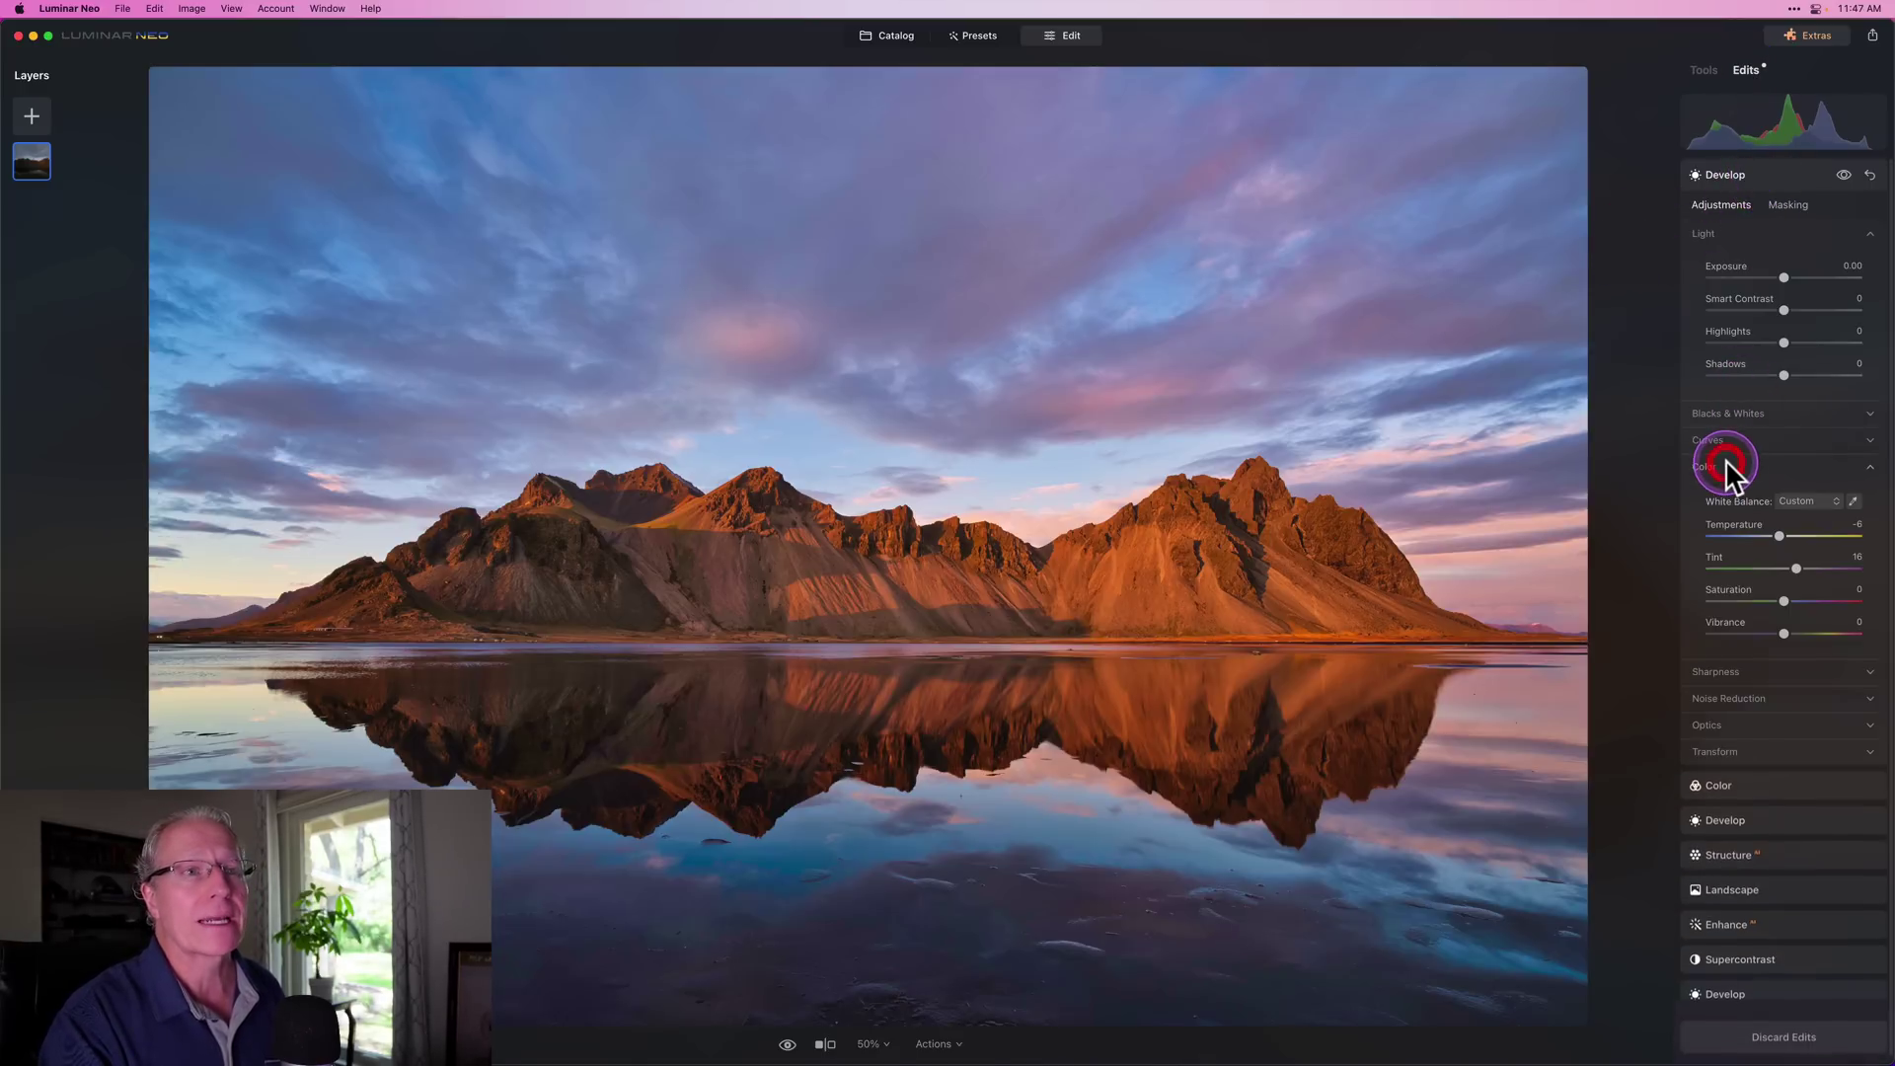
{"action": "left_click", "coordinate": [1737, 152]}
{"action": "left_click", "coordinate": [1749, 166]}
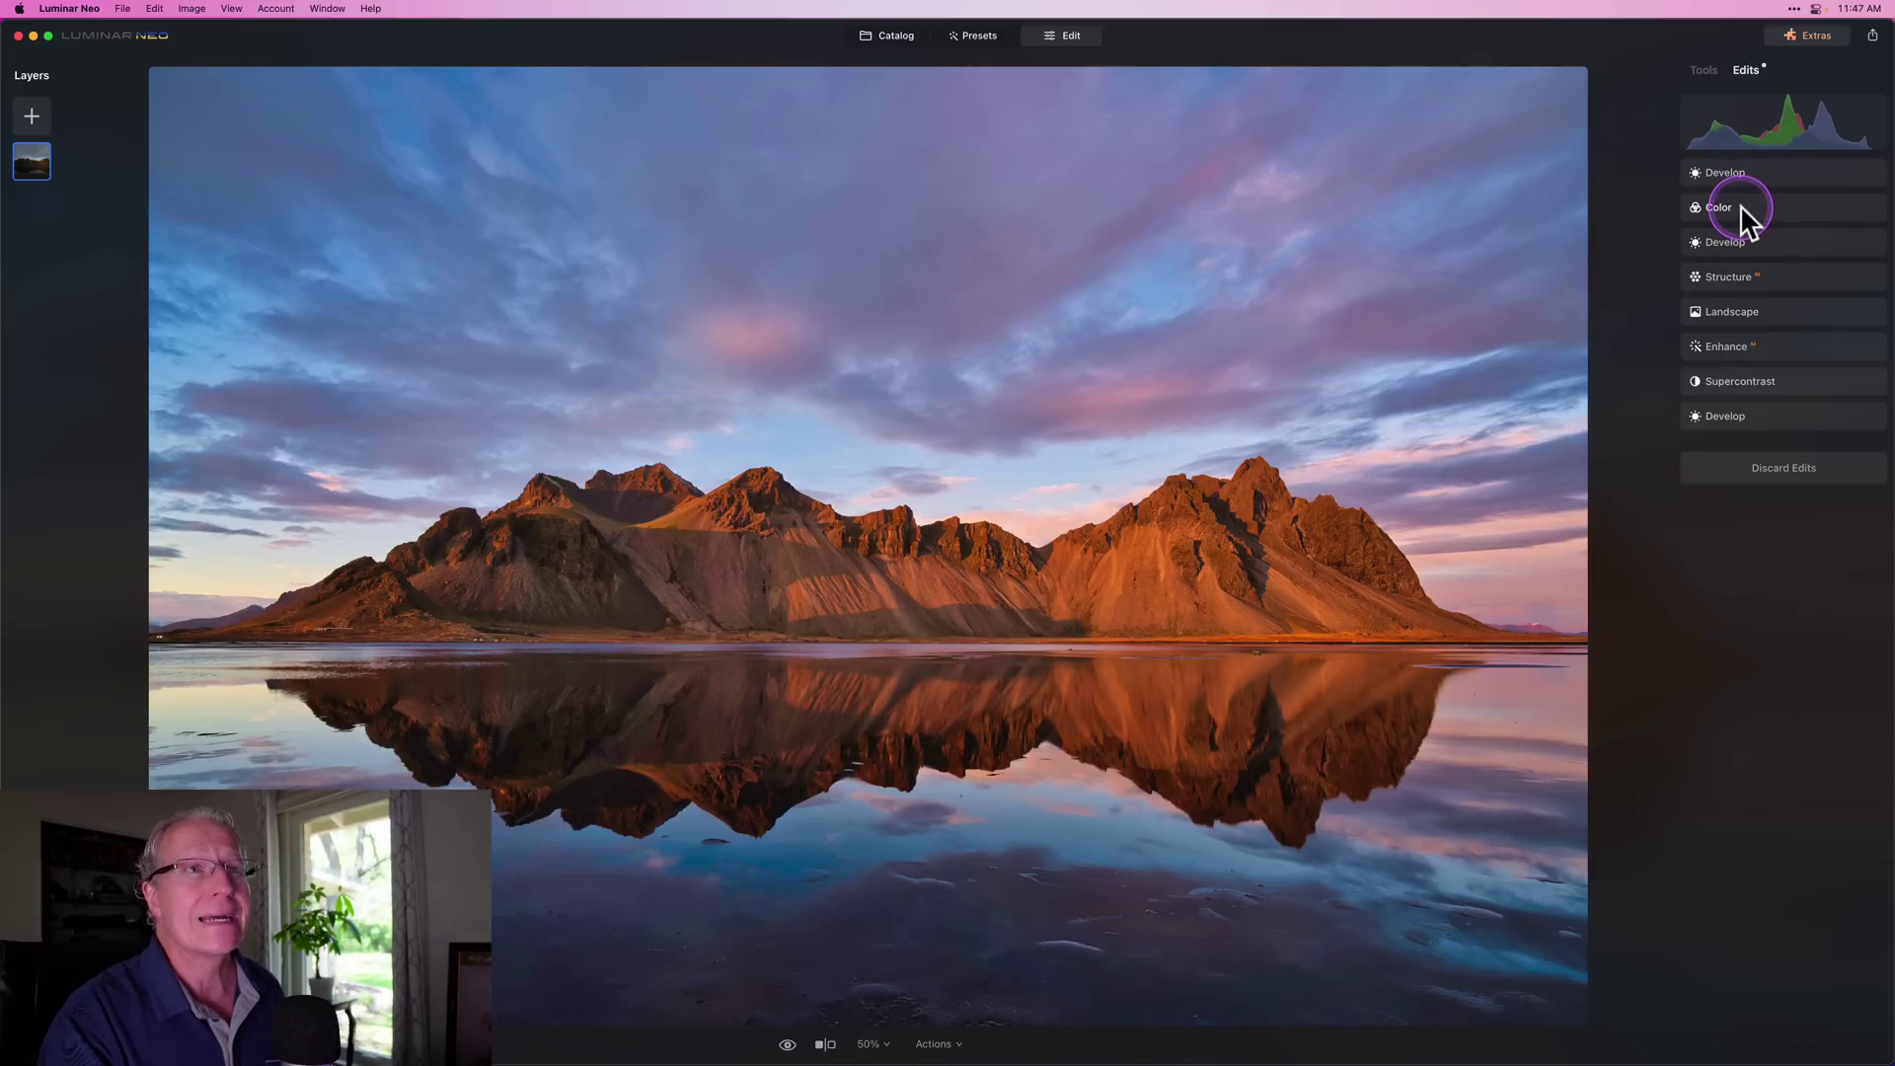
{"action": "left_click", "coordinate": [1739, 207]}
{"action": "left_click", "coordinate": [1734, 383]}
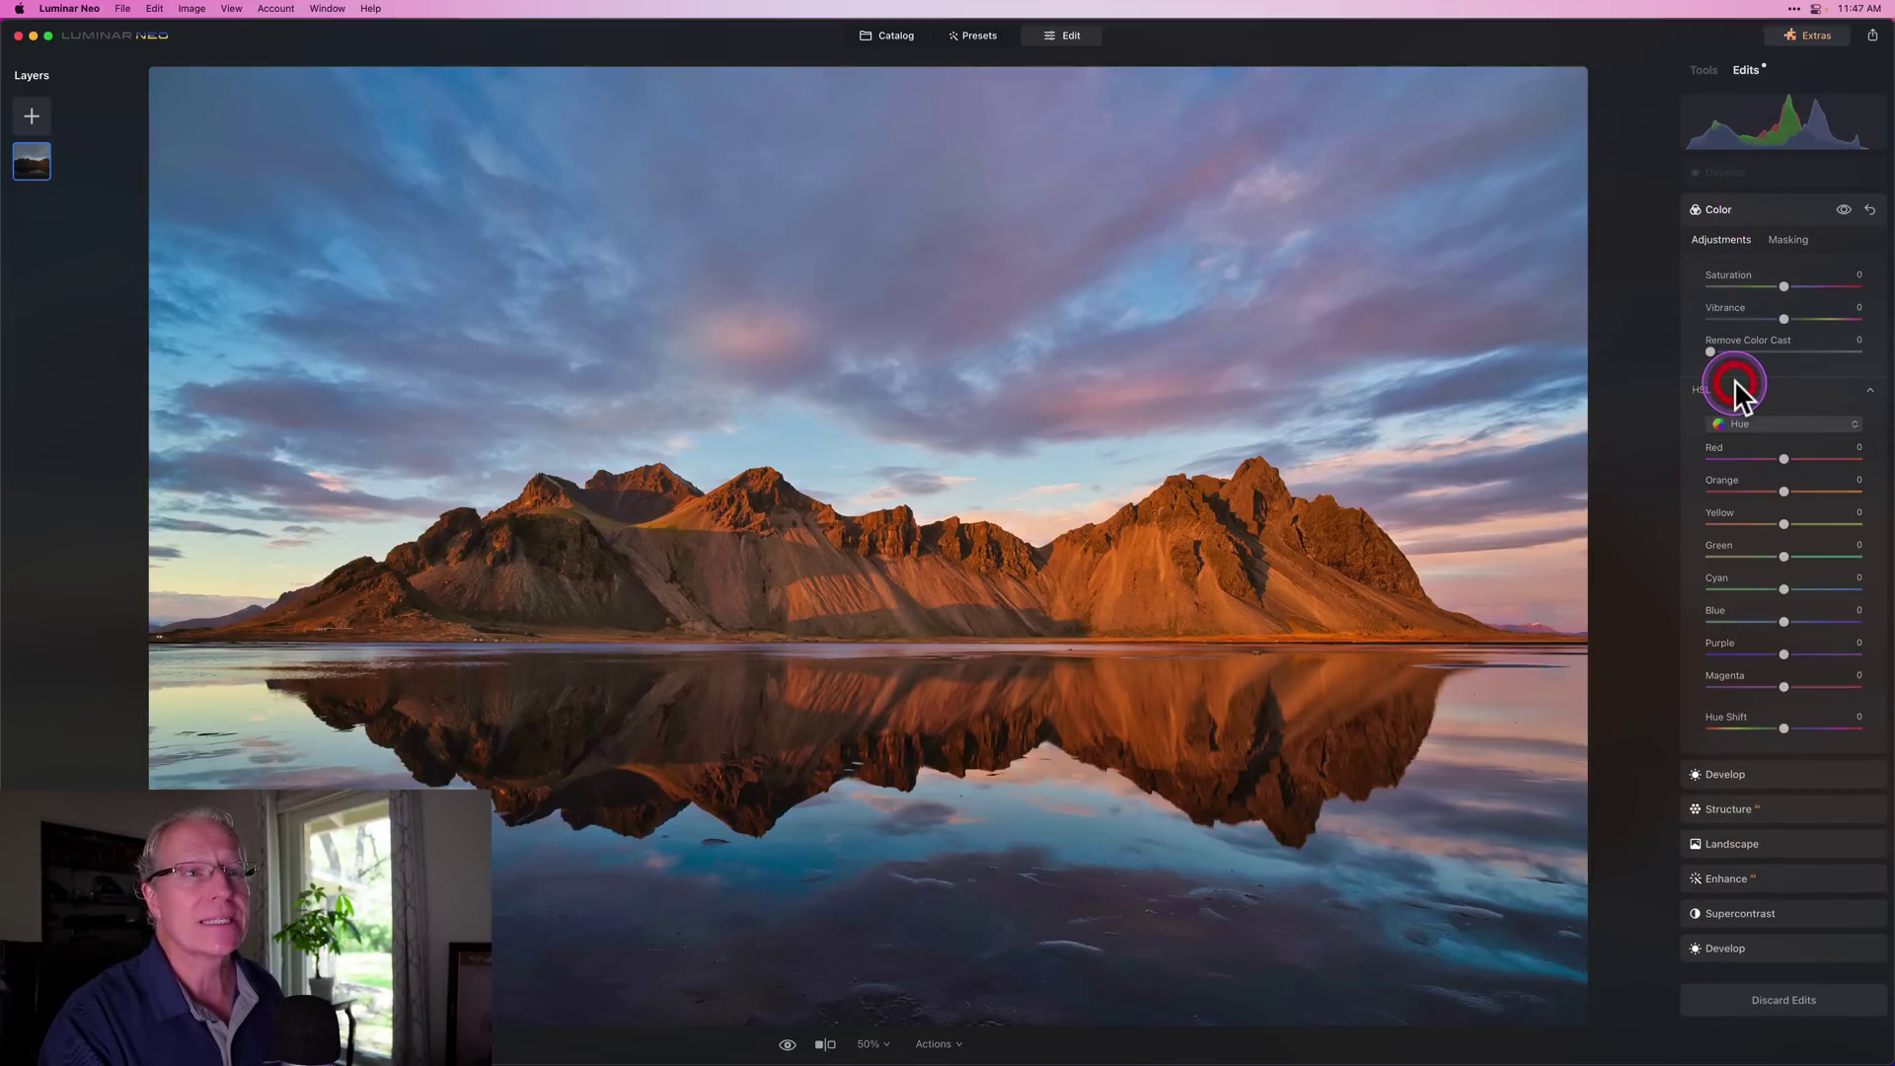
{"action": "left_click", "coordinate": [1751, 422]}
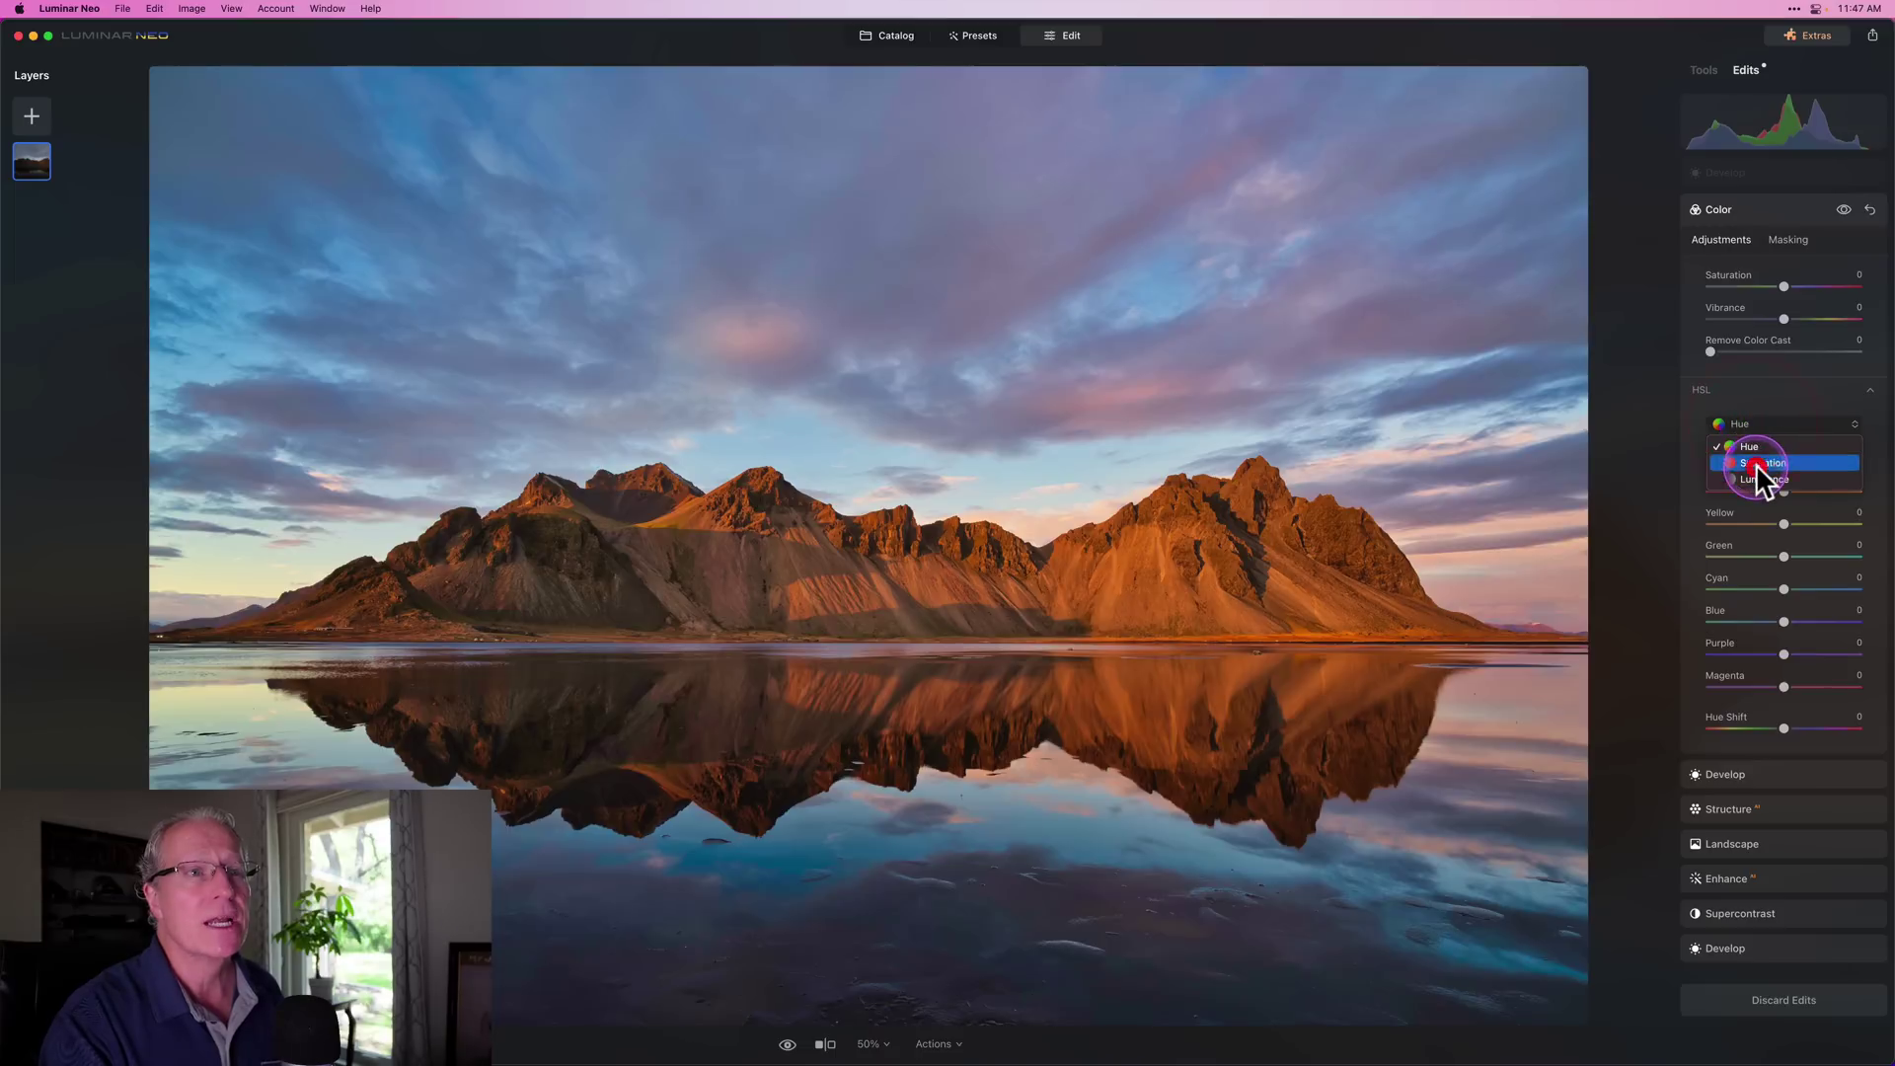
{"action": "left_click", "coordinate": [1758, 464]}
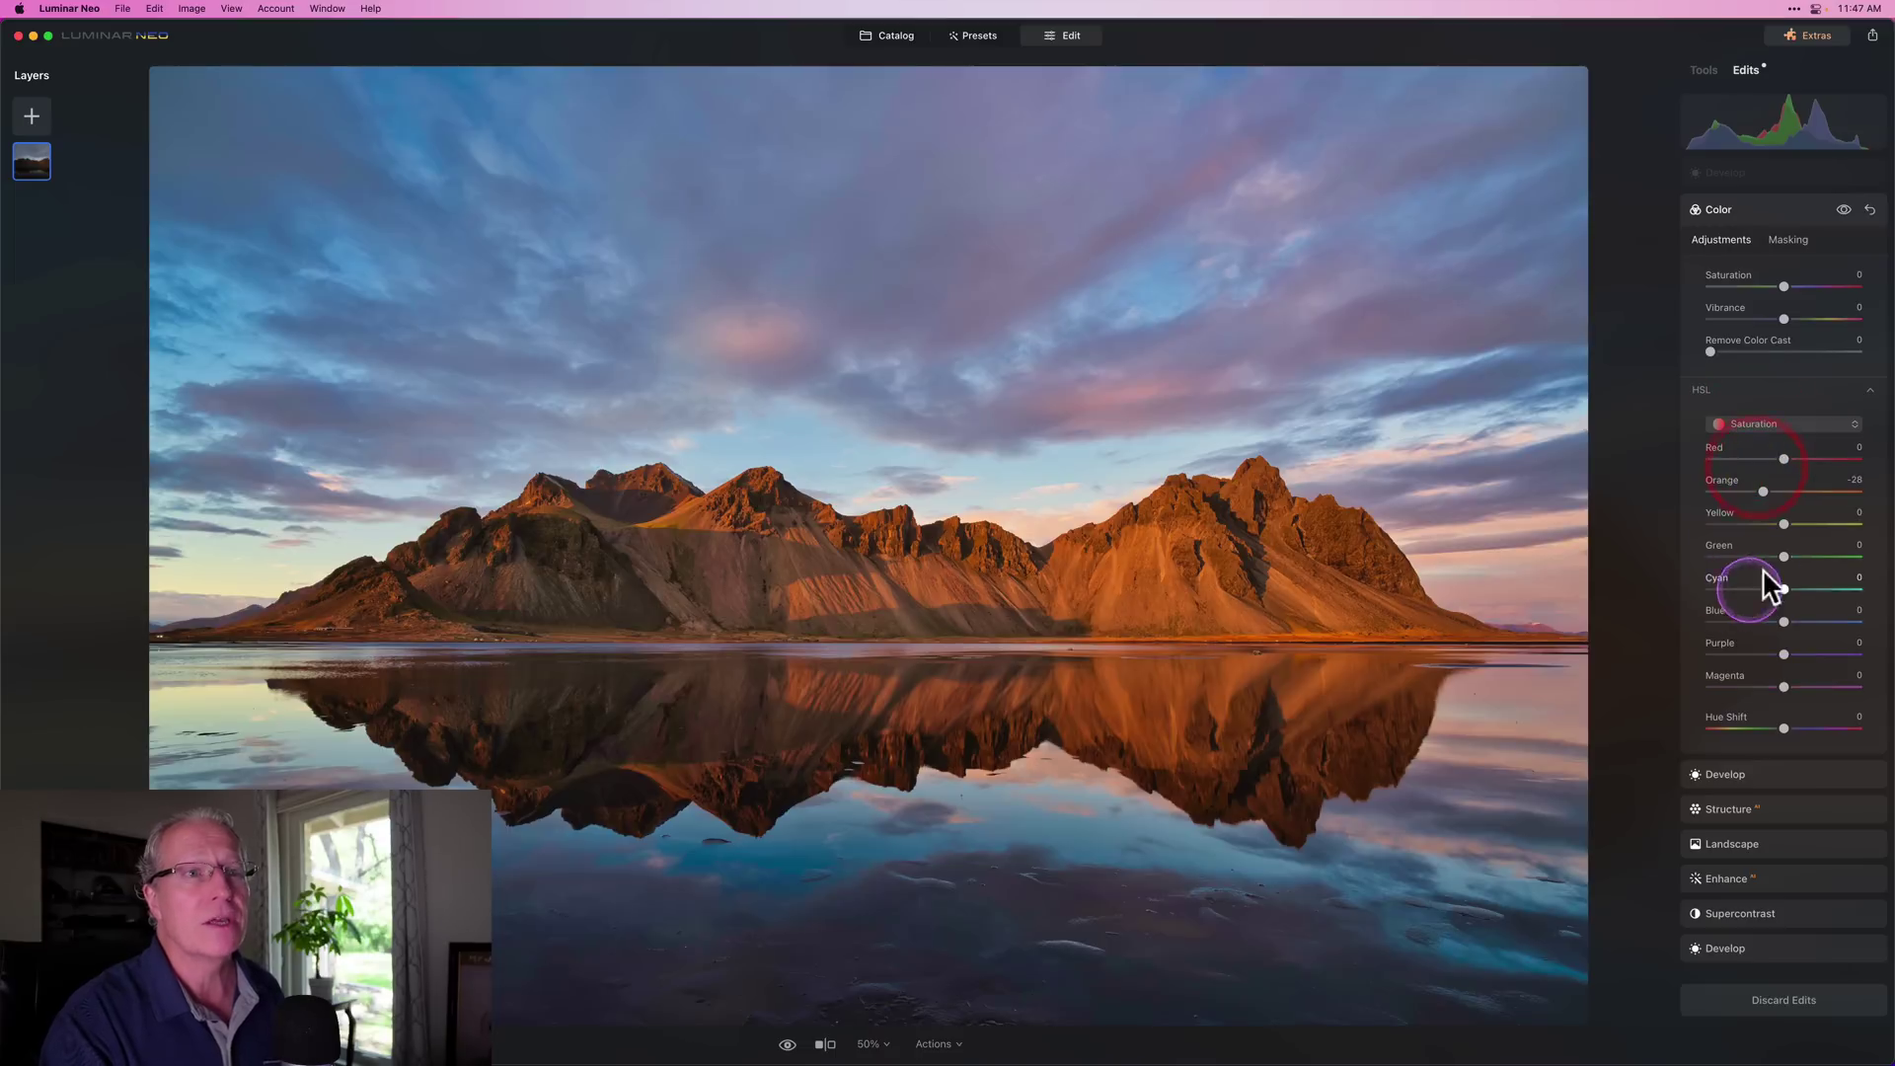
Compare the two Develop edits: Temperature -6, Tint 16 versus Exposure 0.71
{"action": "left_click", "coordinate": [1756, 219]}
{"action": "left_click", "coordinate": [1757, 206]}
{"action": "left_click", "coordinate": [1756, 179]}
{"action": "left_click", "coordinate": [1745, 240]}
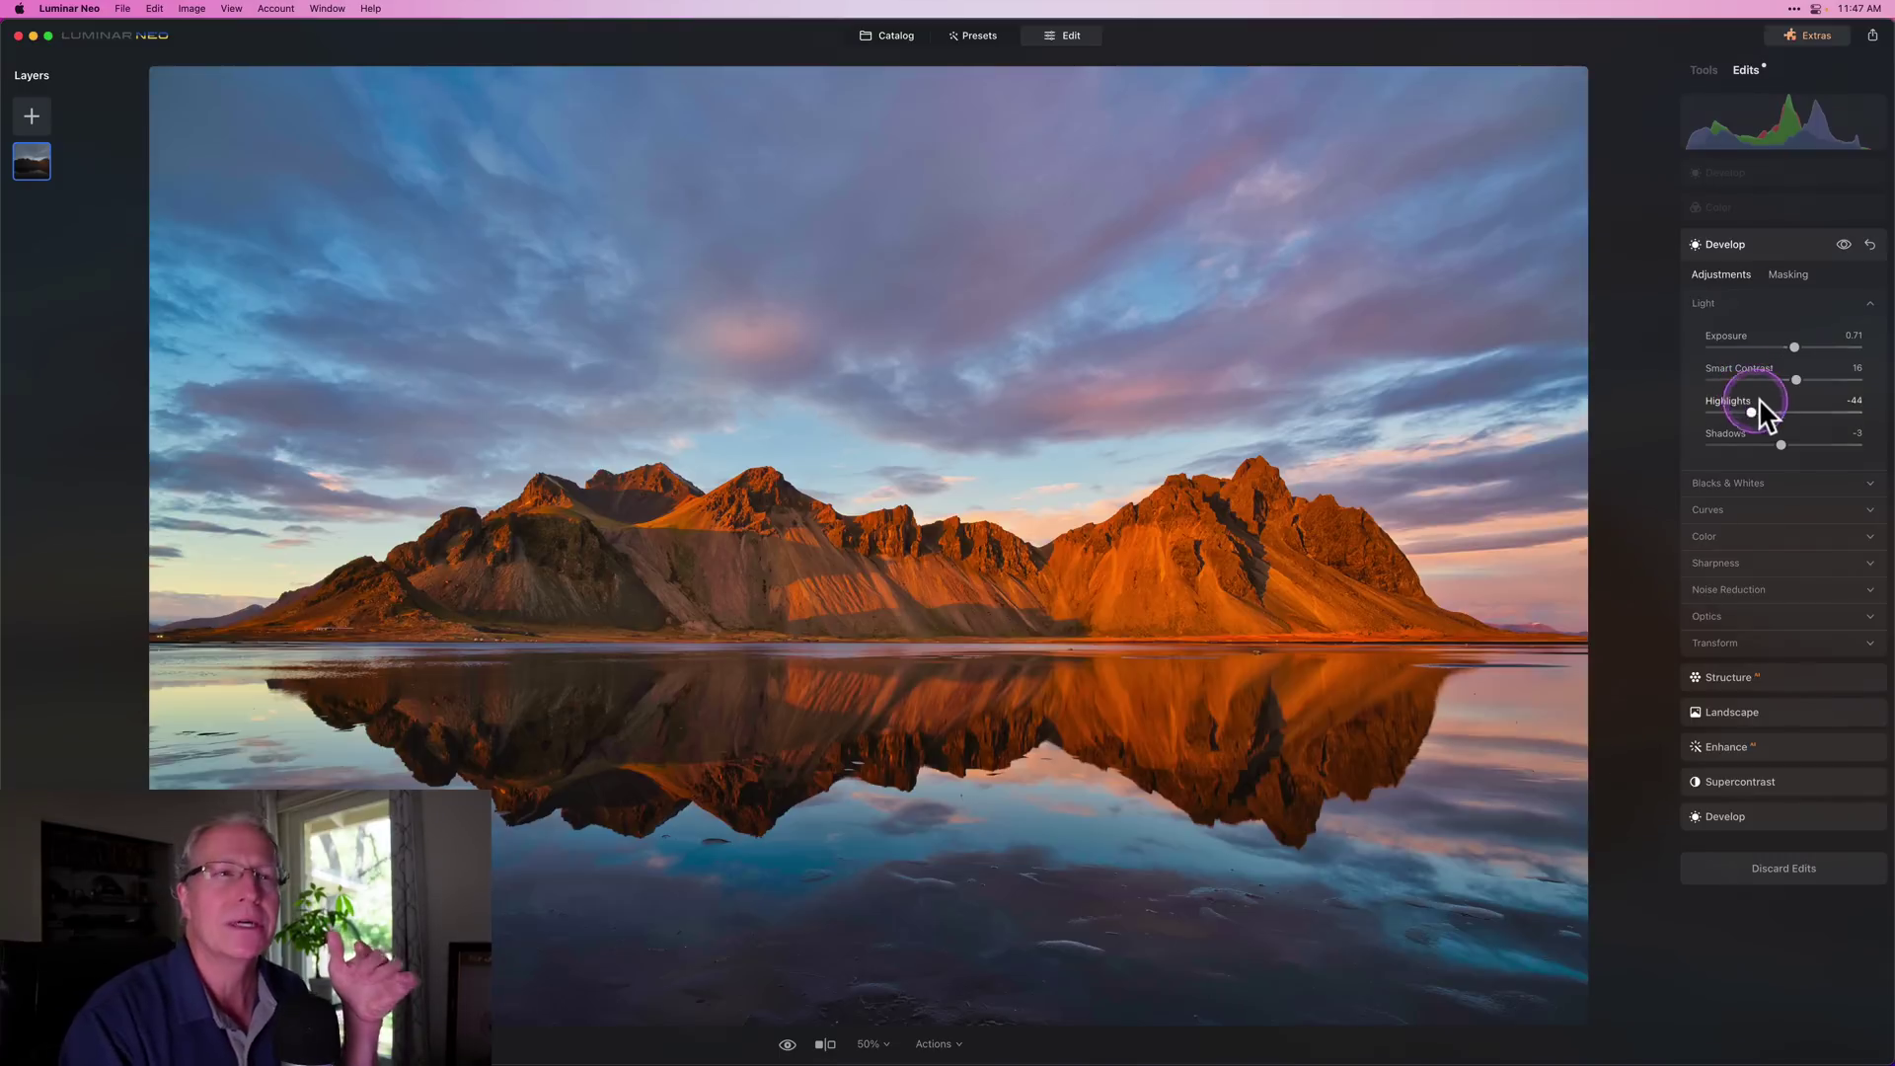
{"action": "left_click", "coordinate": [1773, 246]}
{"action": "left_click", "coordinate": [1728, 194]}
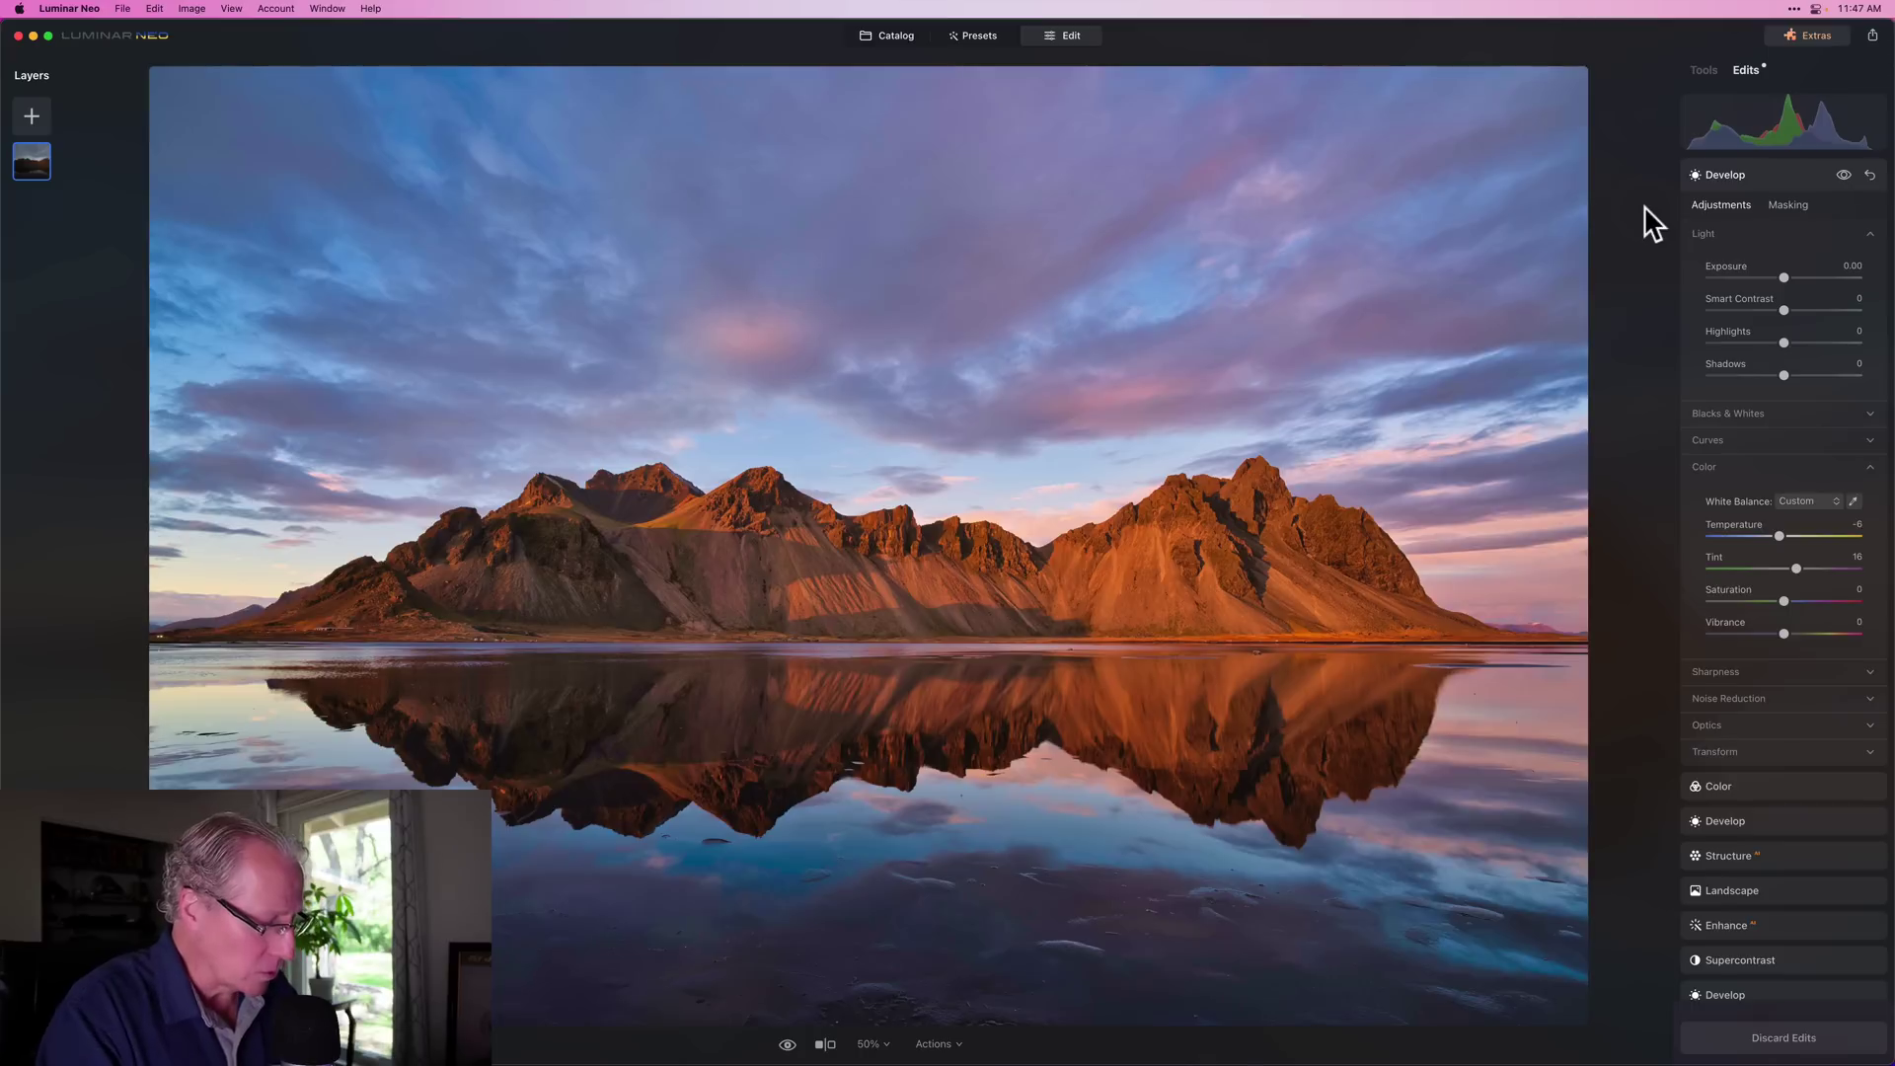
Undo temperature, highlights and shadows changes, then the extra Develop edit, with Cmd+Z
{"action": "key", "text": "super+z"}
{"action": "key", "text": "super+z"}
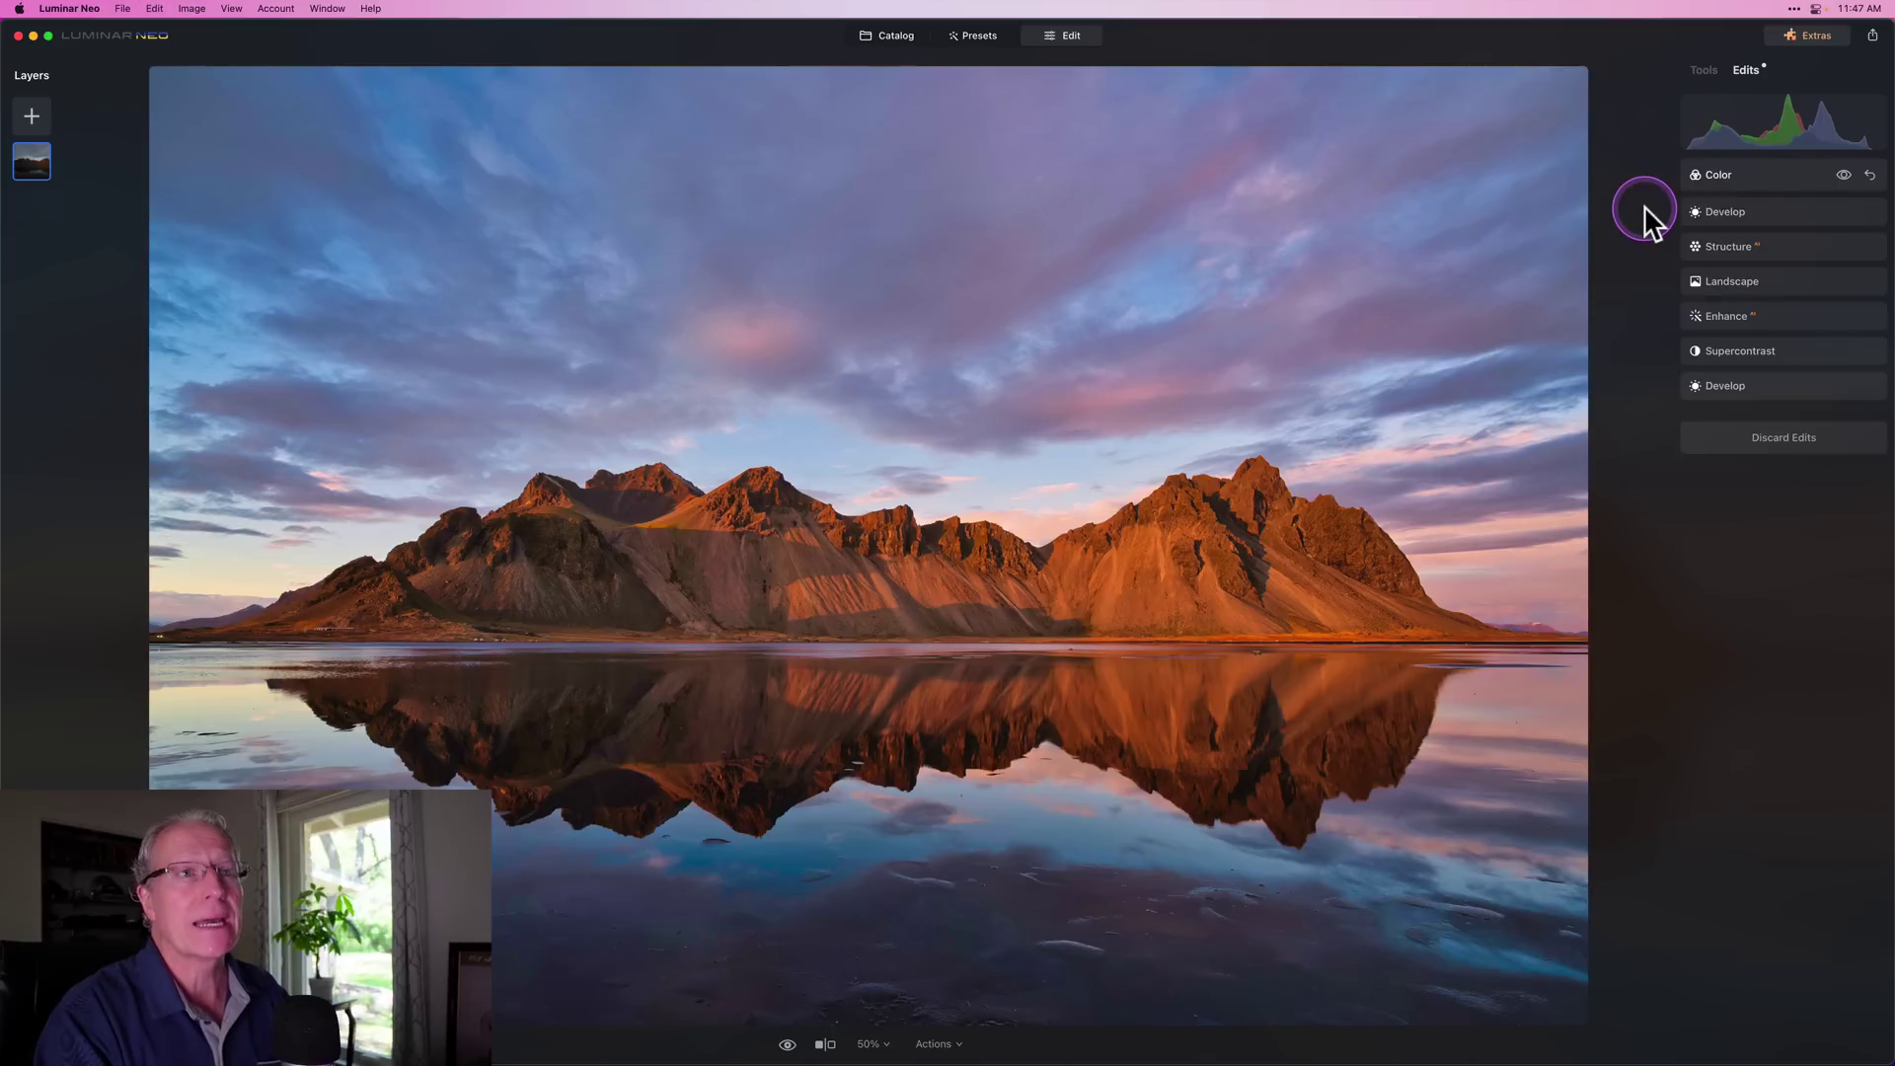
{"action": "key", "text": "super+z"}
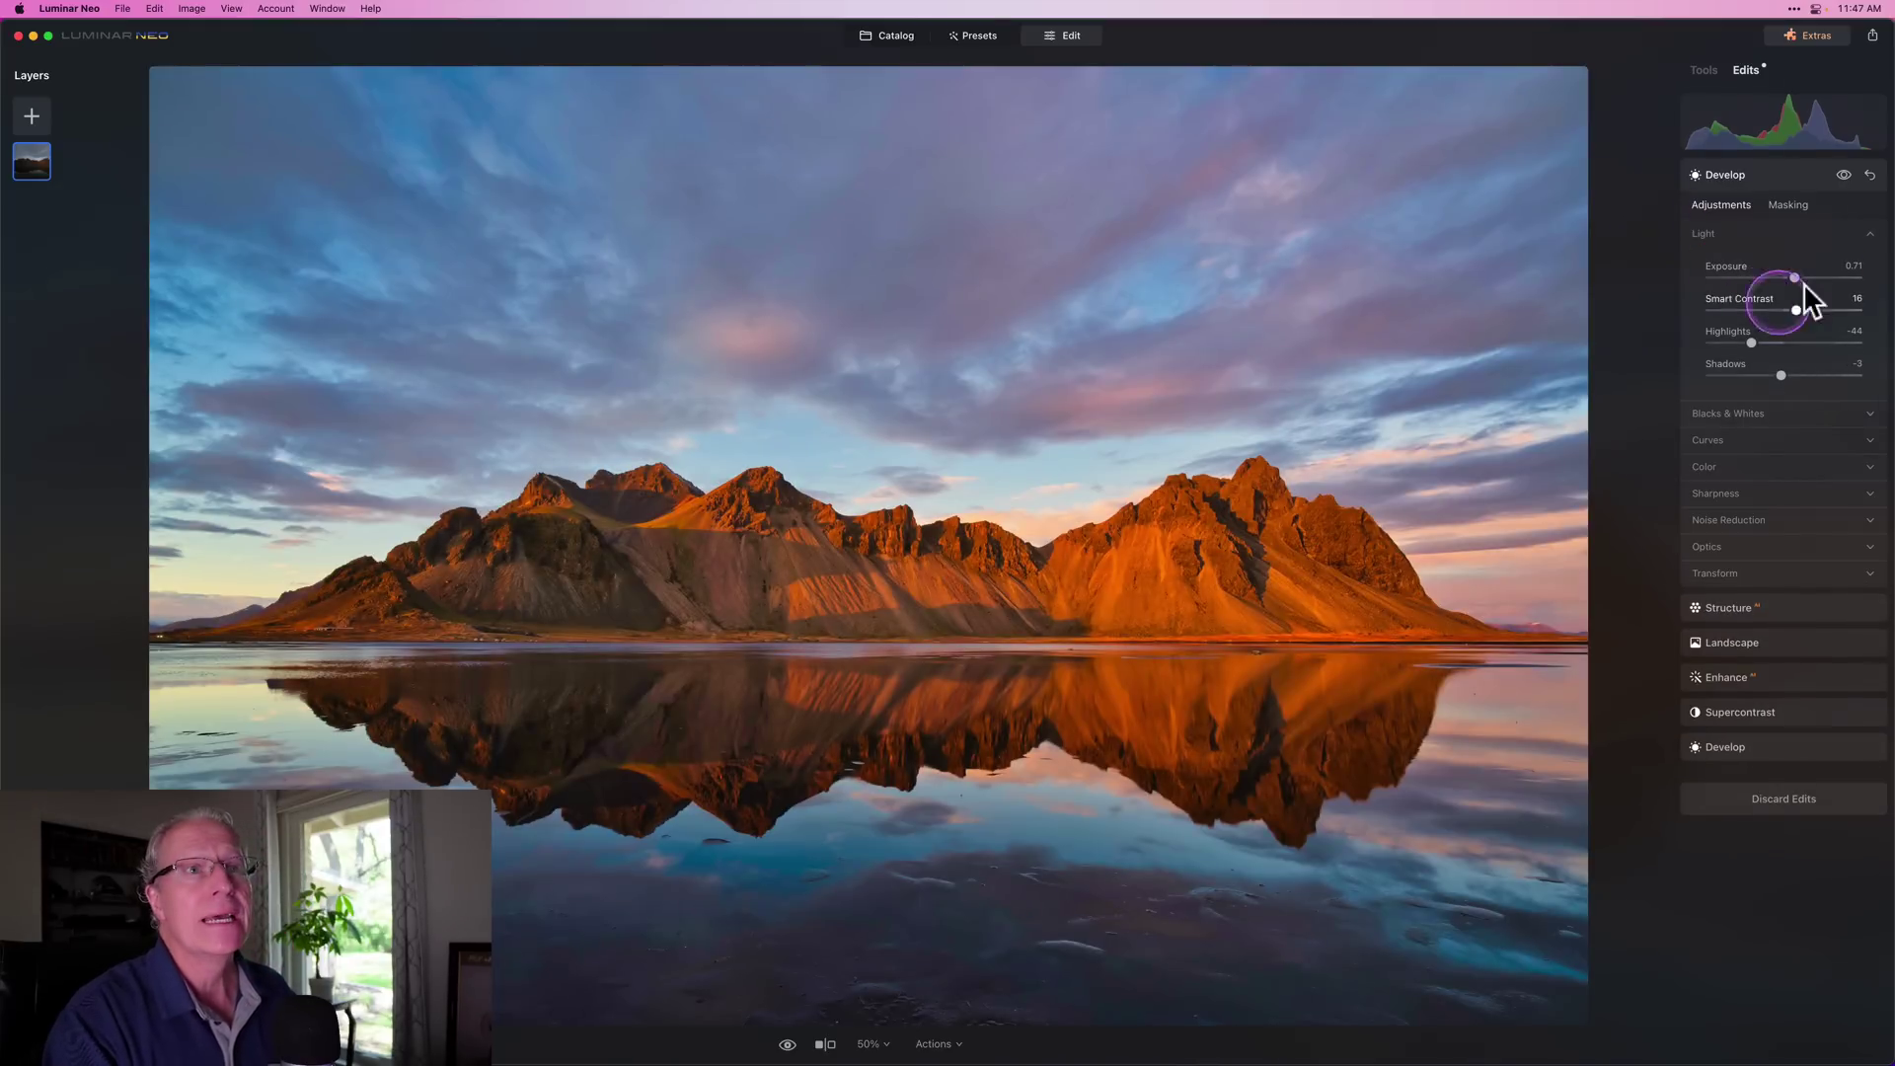
{"action": "key", "text": "super+z"}
{"action": "key", "text": "super+z"}
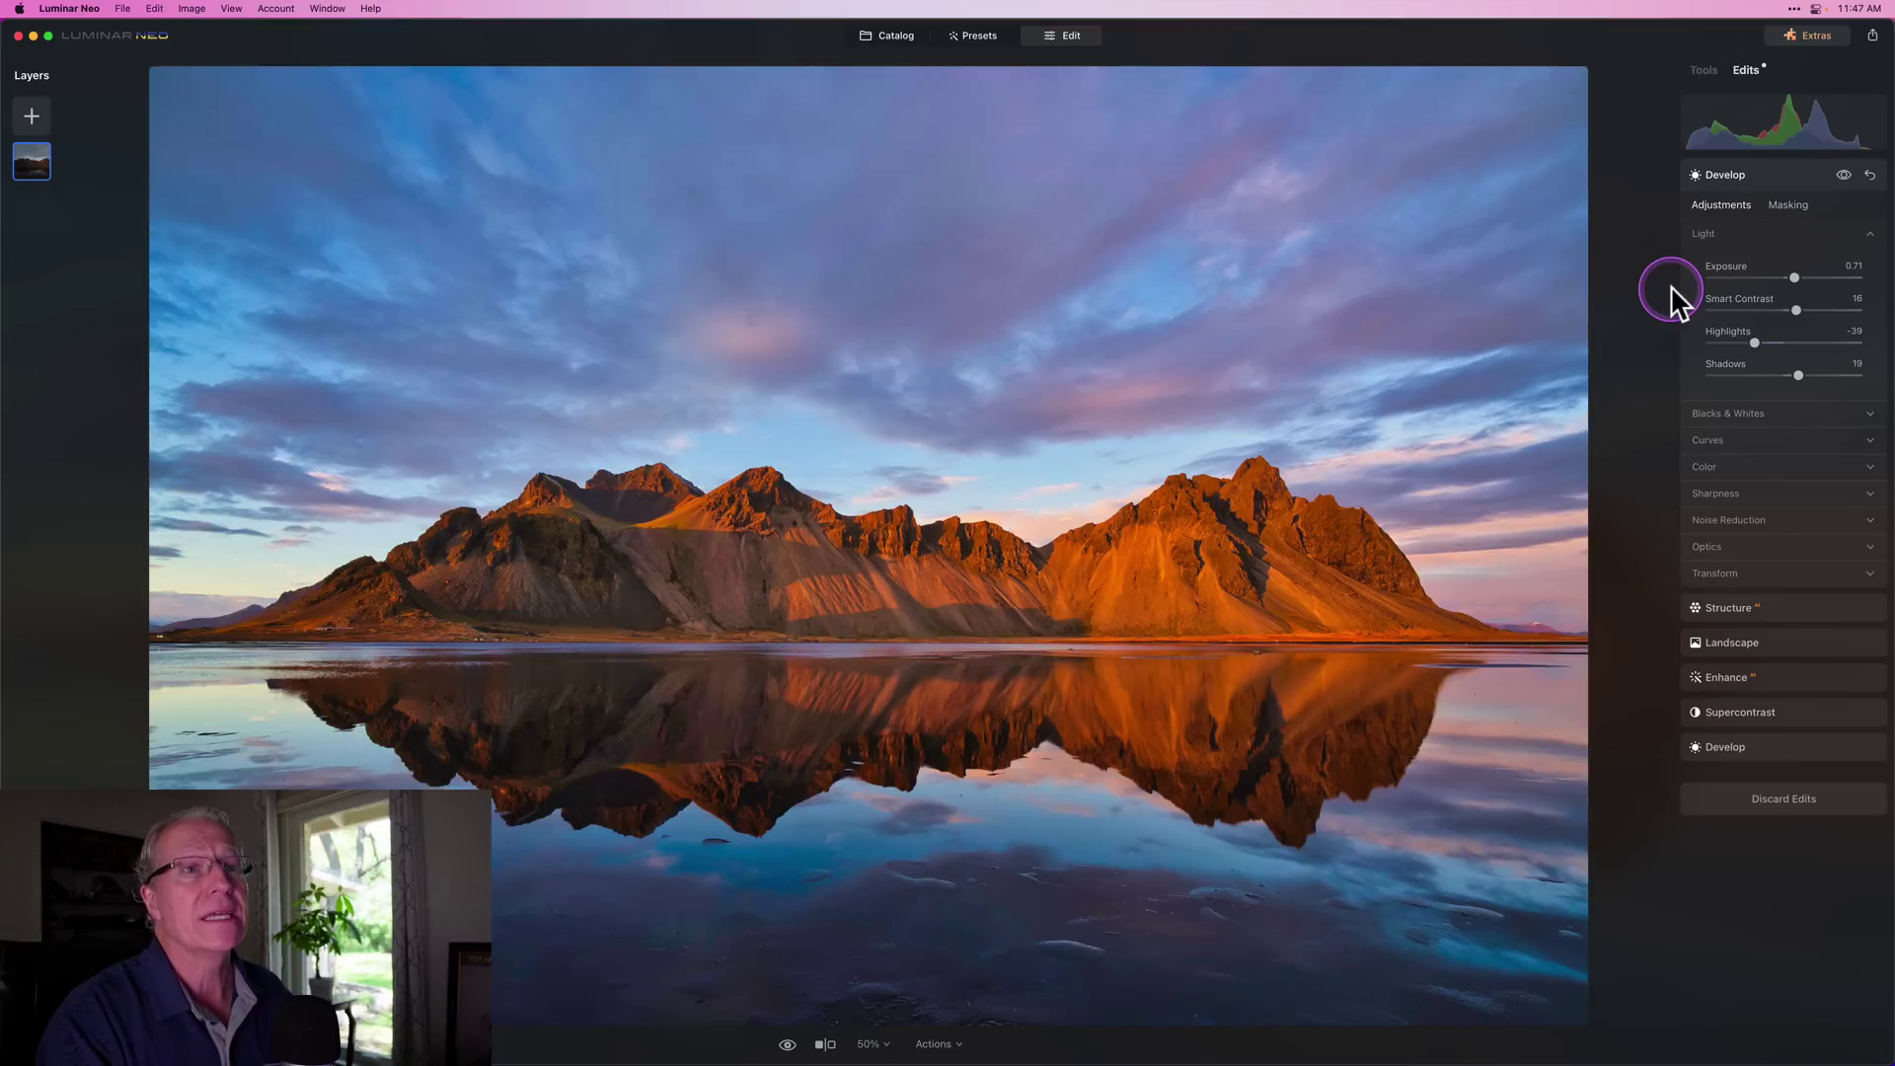
{"action": "key", "text": "super+z"}
{"action": "key", "text": "super+z"}
{"action": "key", "text": "super+z"}
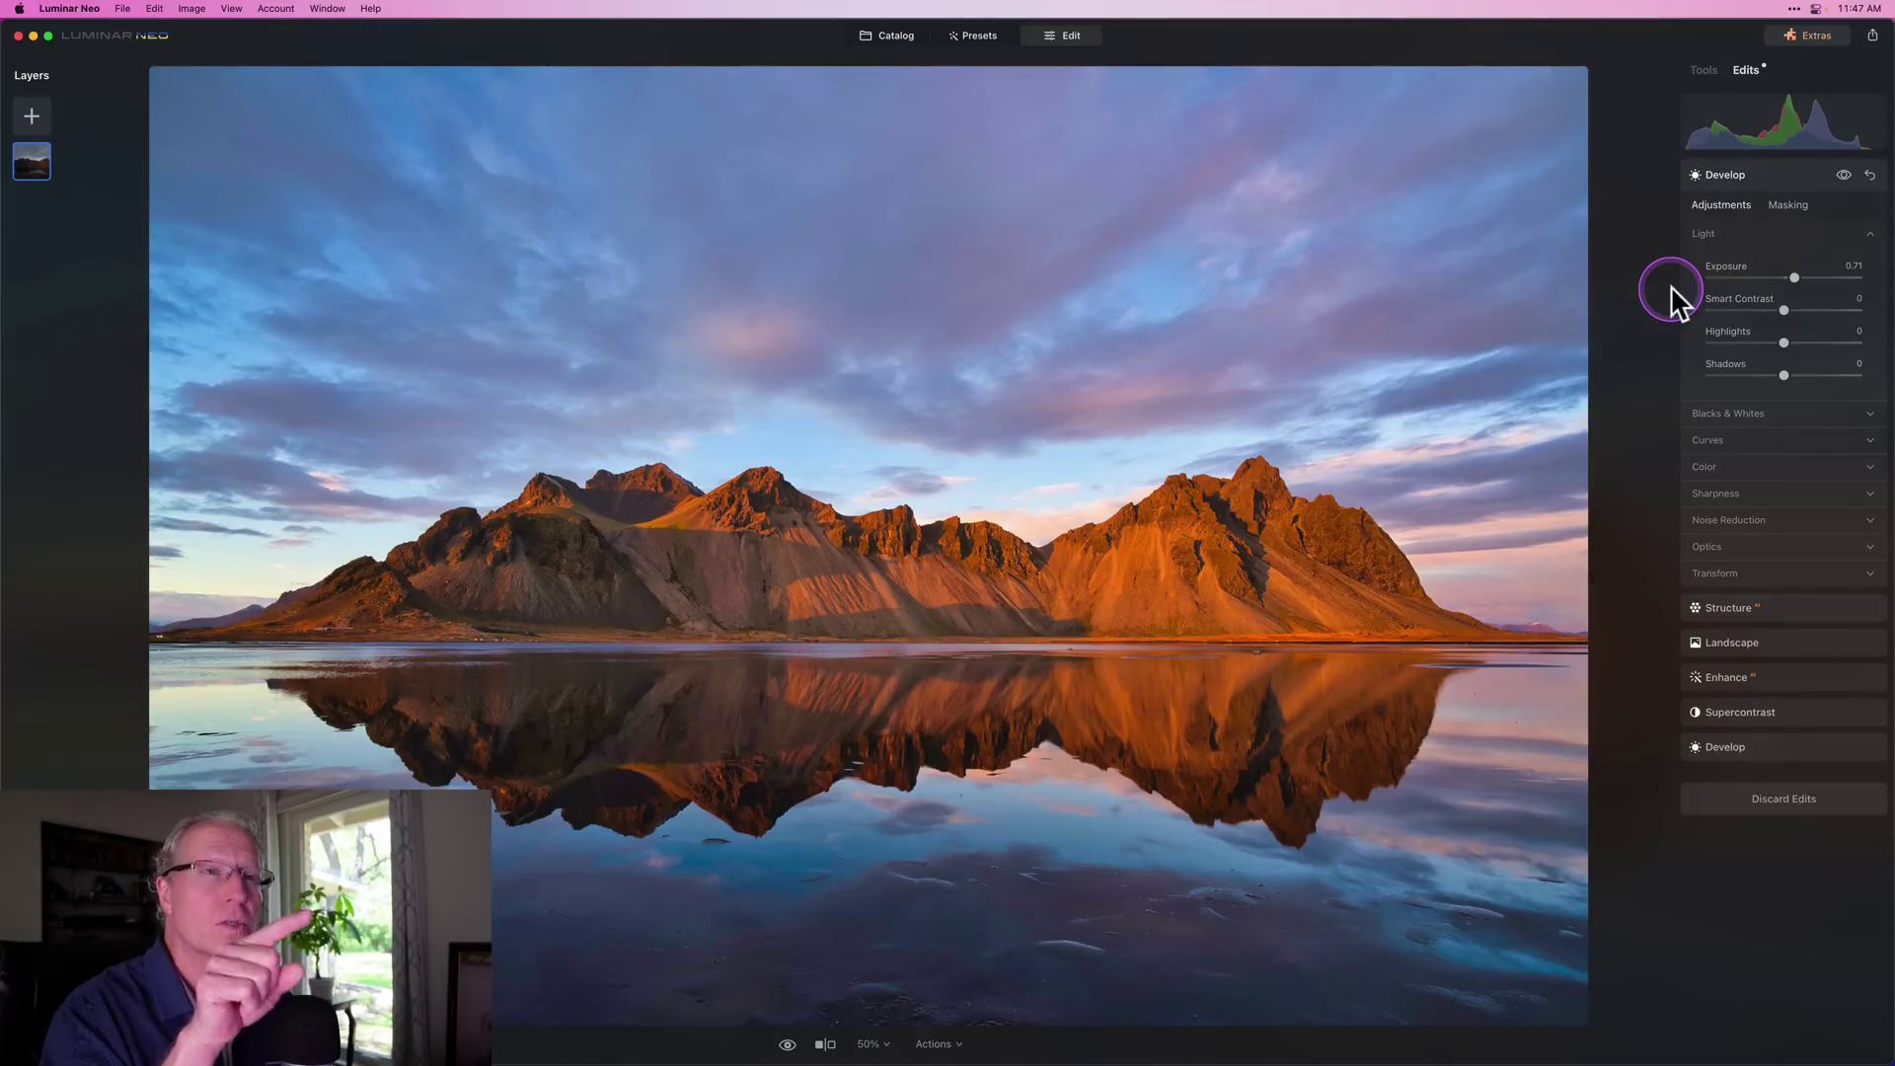
{"action": "key", "text": "super+z"}
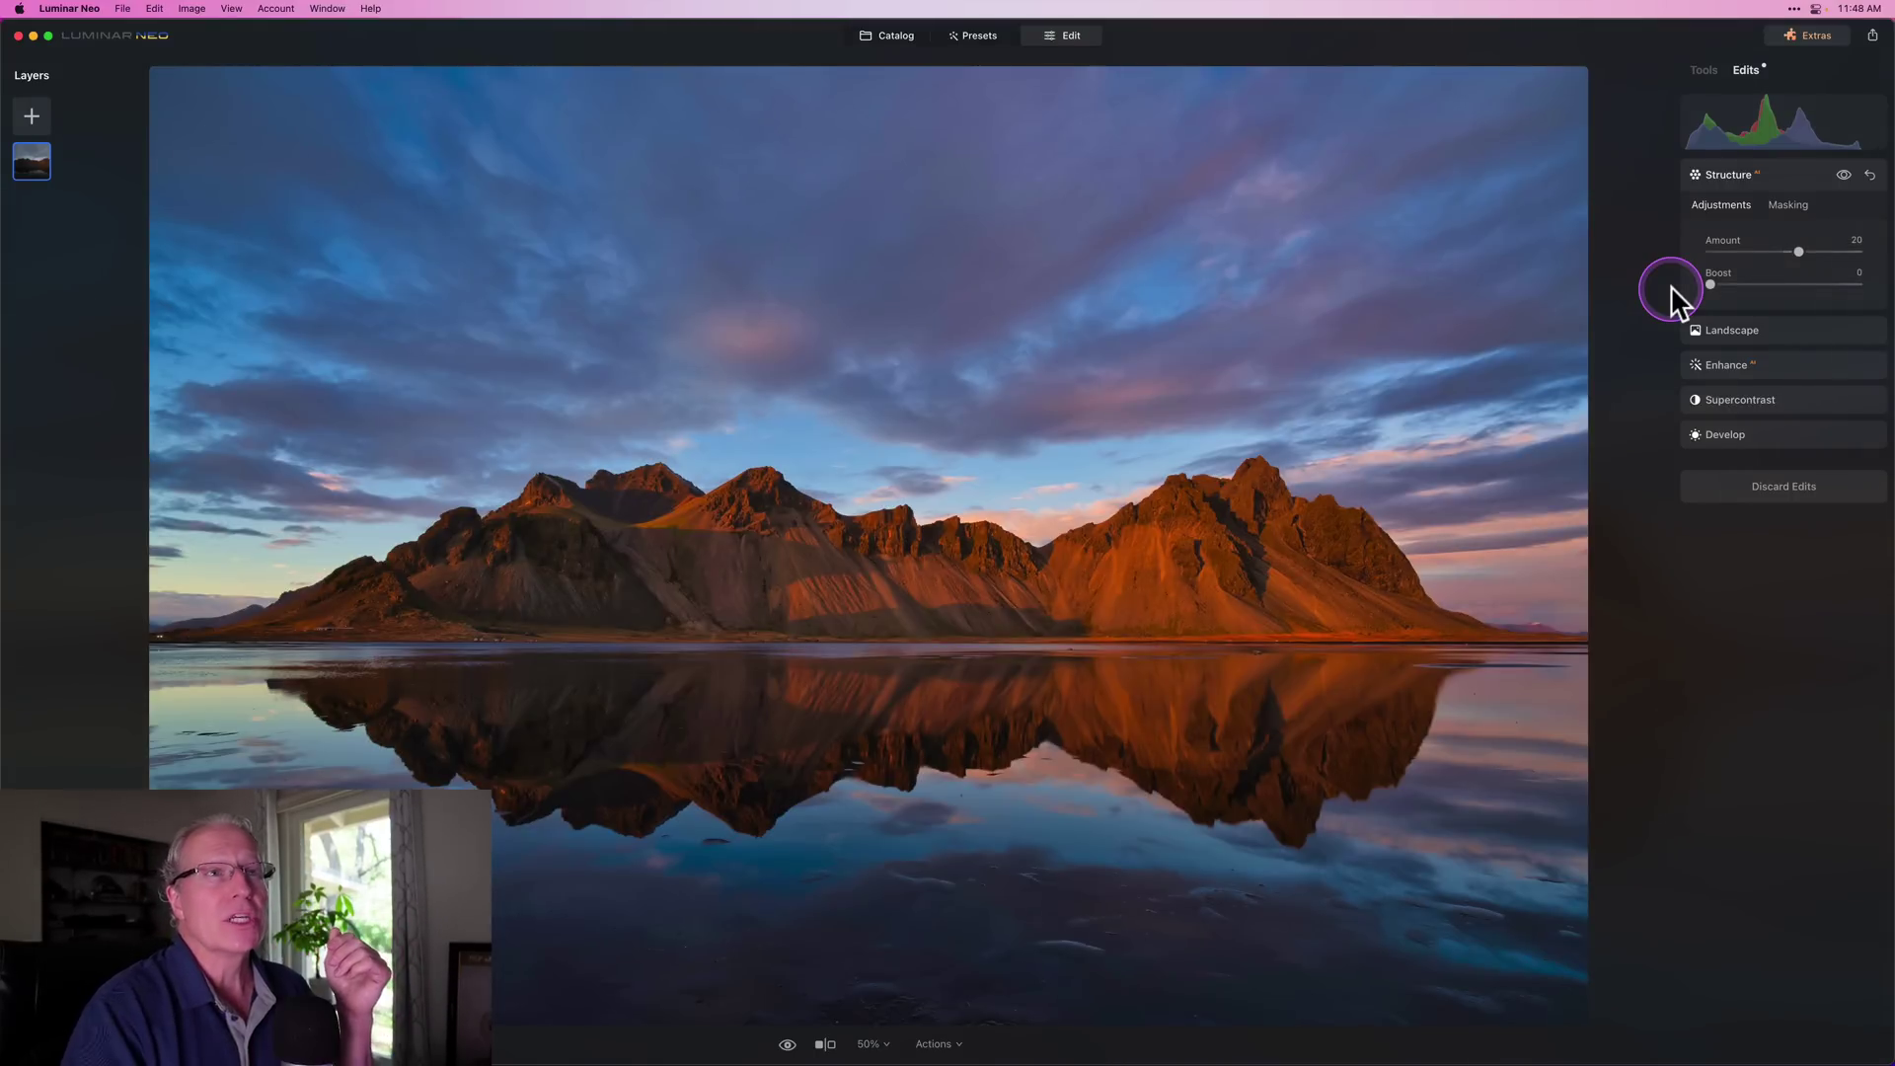
Collapse Structure and expand, then collapse, the restored Develop edit to check its values
{"action": "left_click", "coordinate": [1778, 171]}
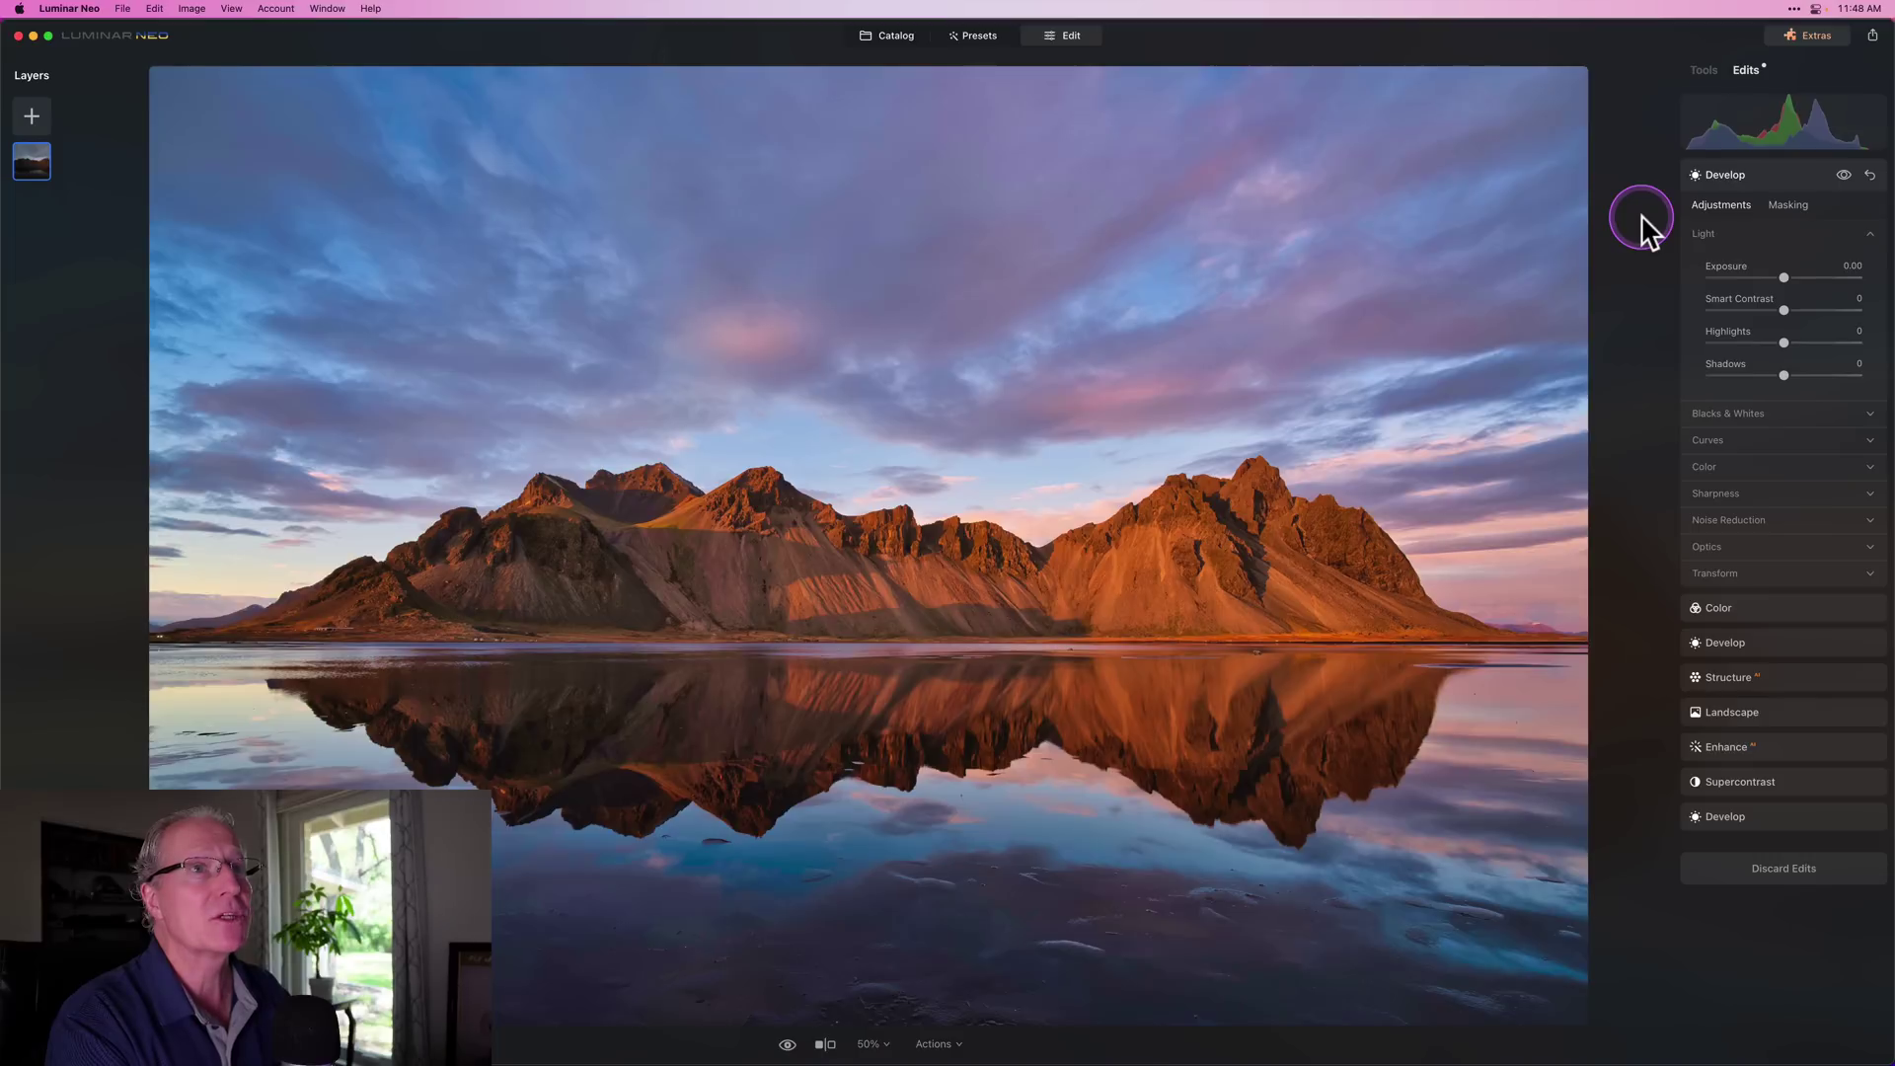
{"action": "left_click", "coordinate": [1720, 461]}
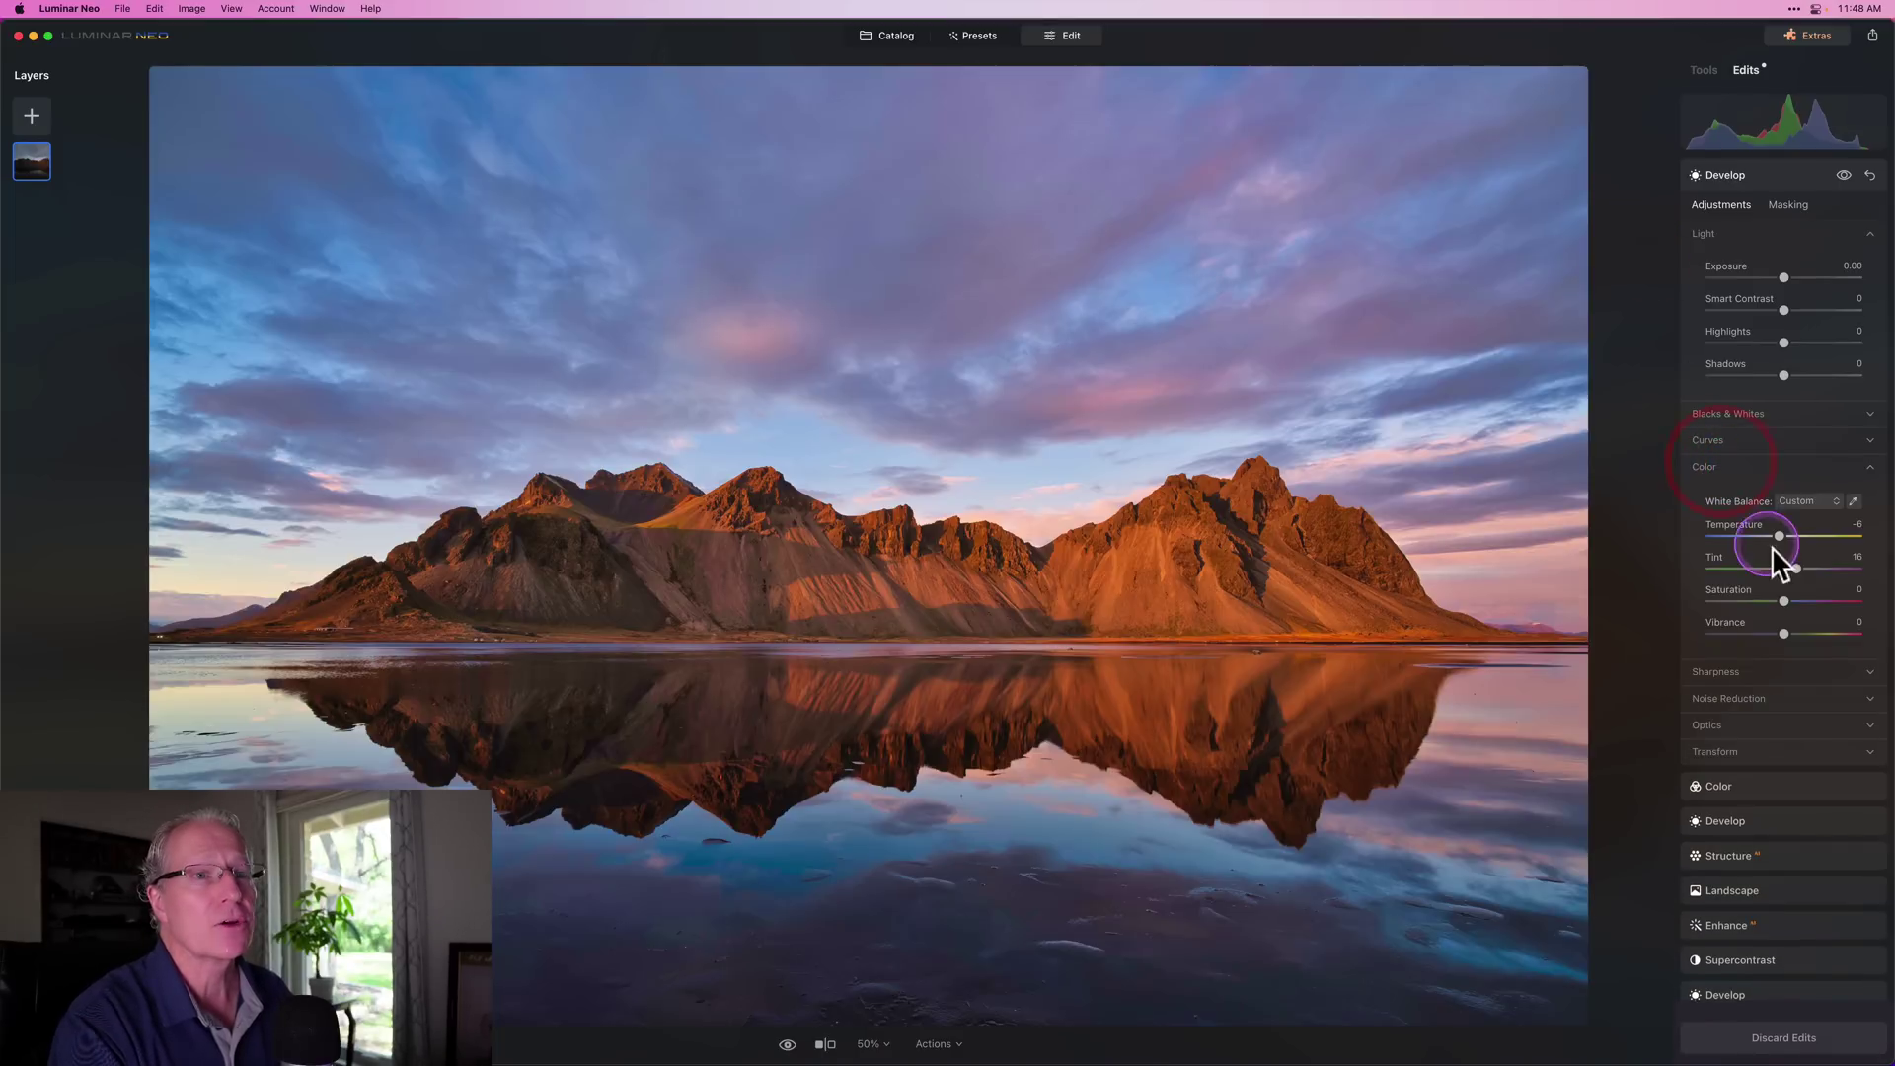
{"action": "left_click", "coordinate": [1765, 175]}
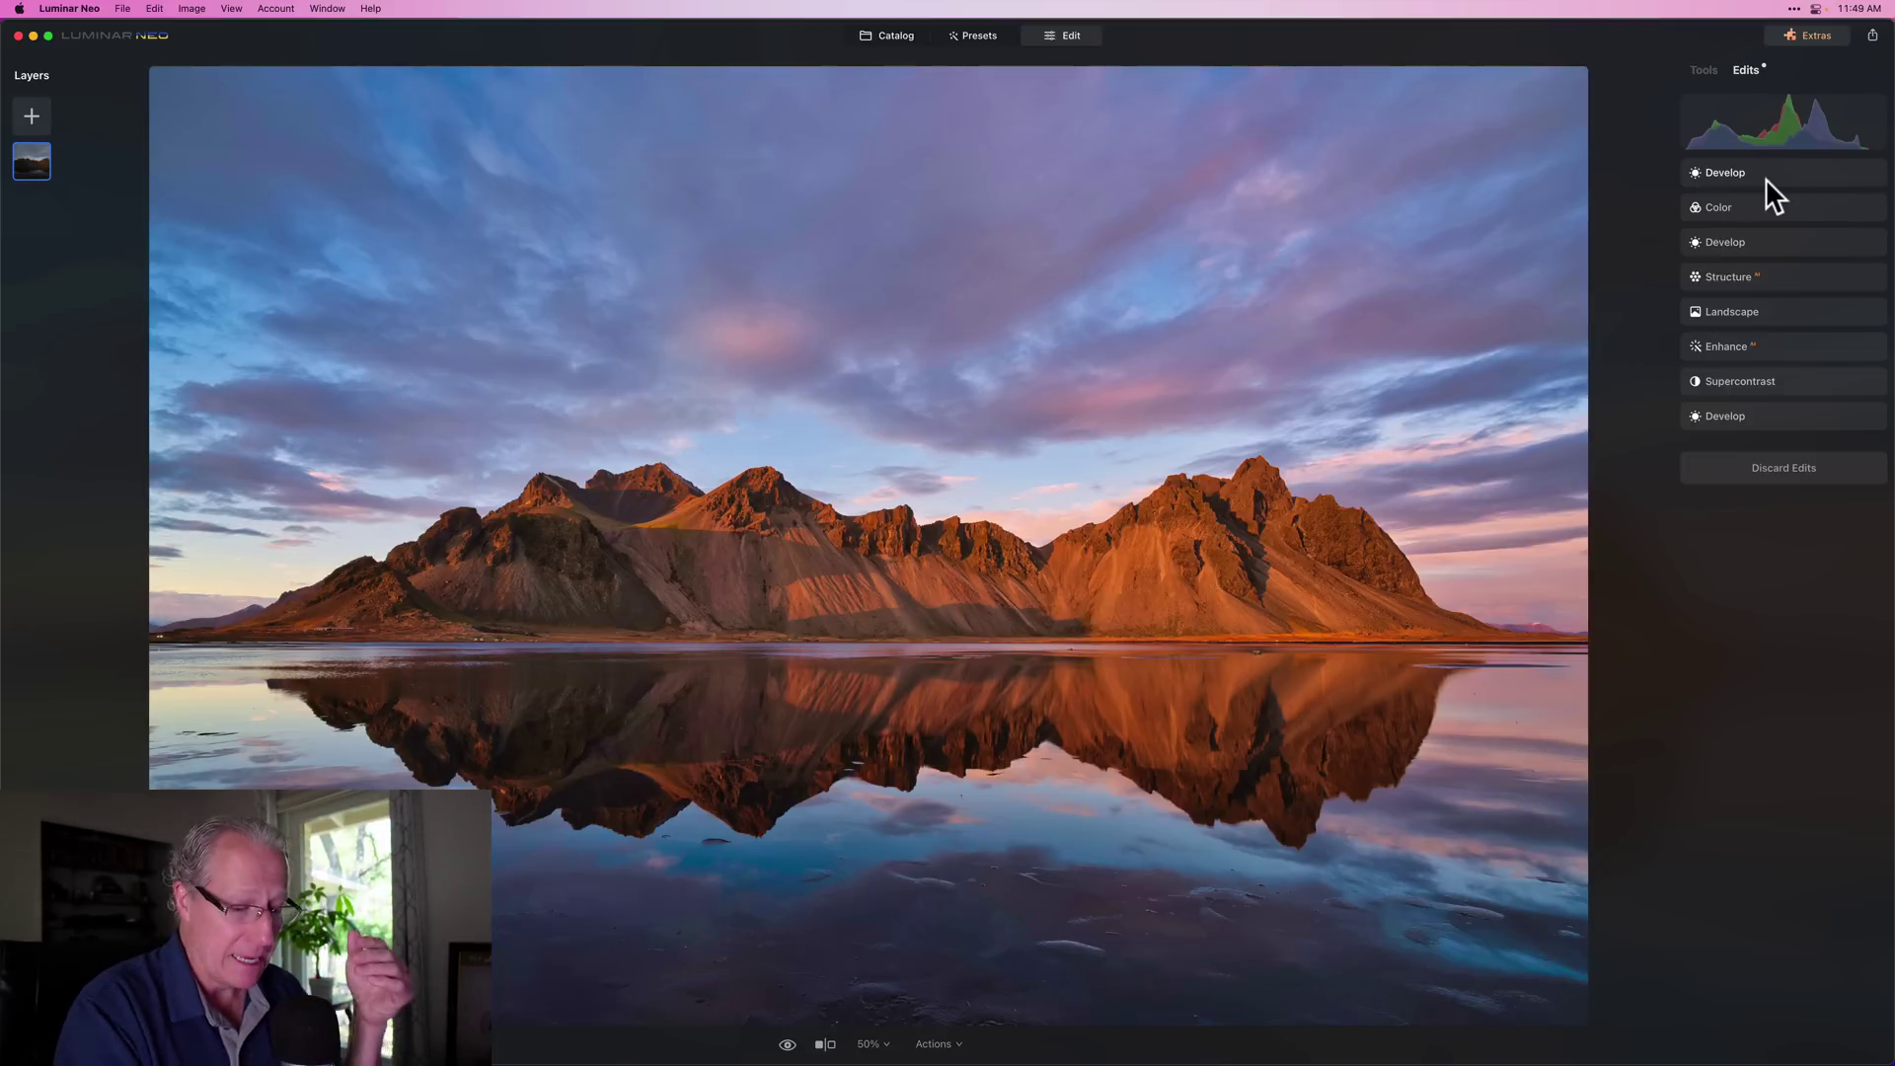
{"action": "key", "text": "backslash"}
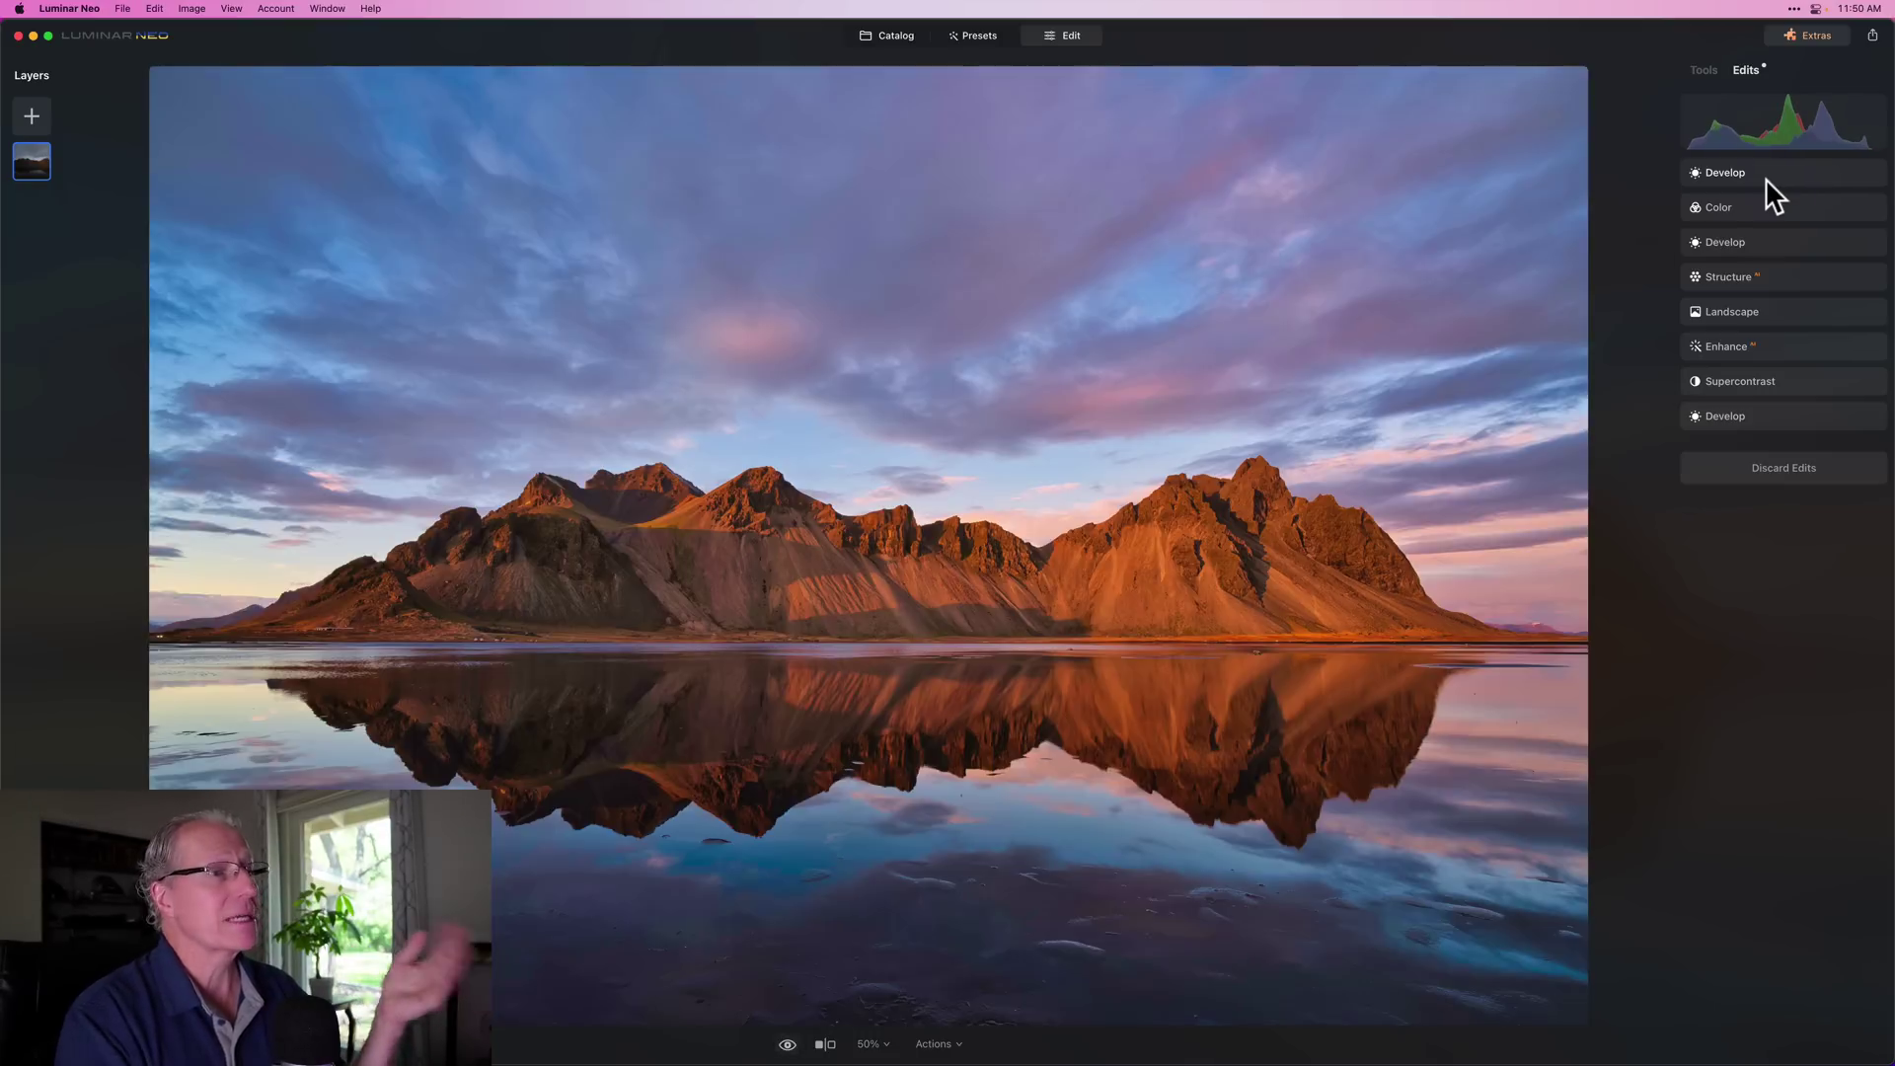